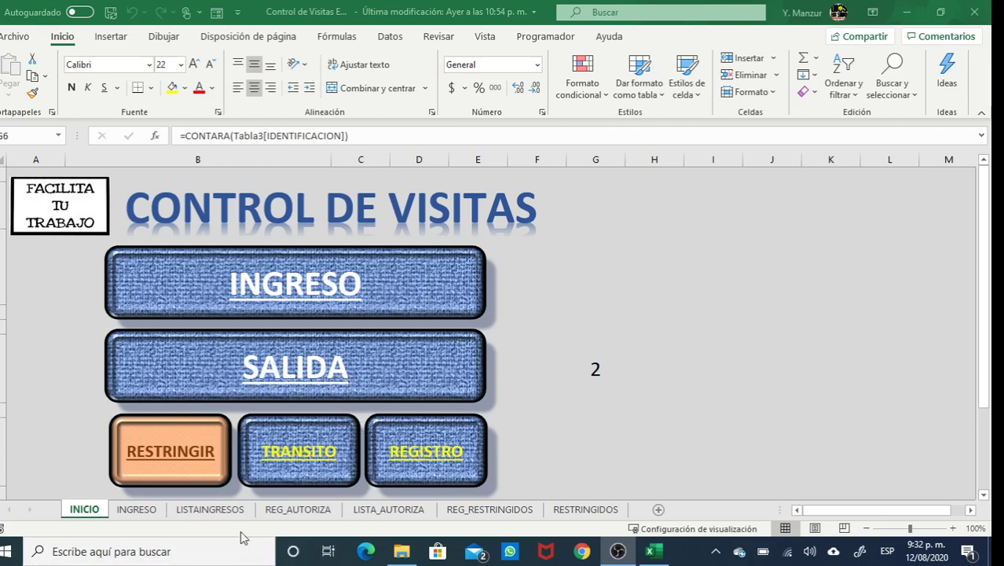
- Create a copy of the LISTAINGRESOS sheet and place it before REG_RESTRINGIDOS in the same workbook
left_click(135, 511)
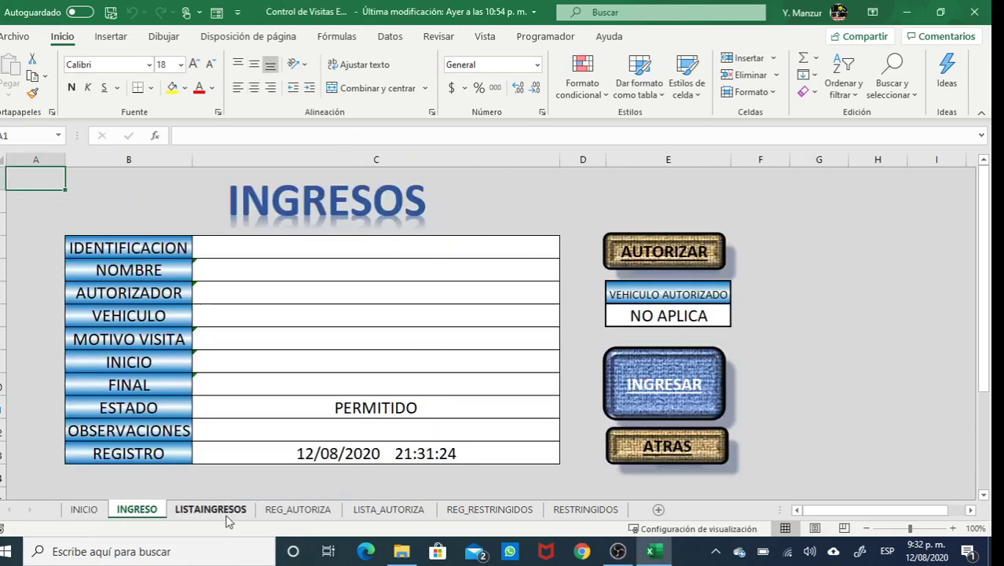
left_click(210, 510)
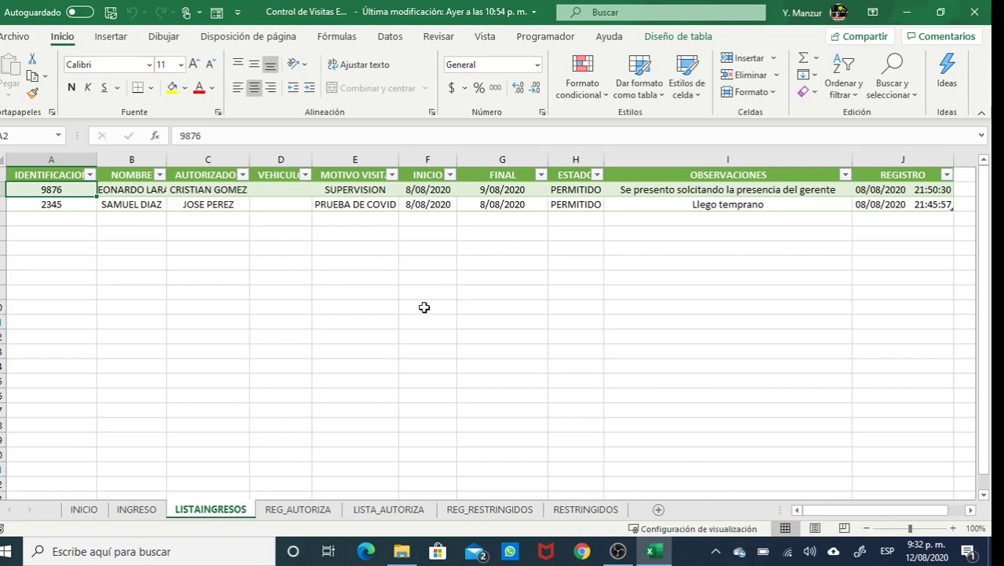
right_click(216, 515)
left_click(279, 374)
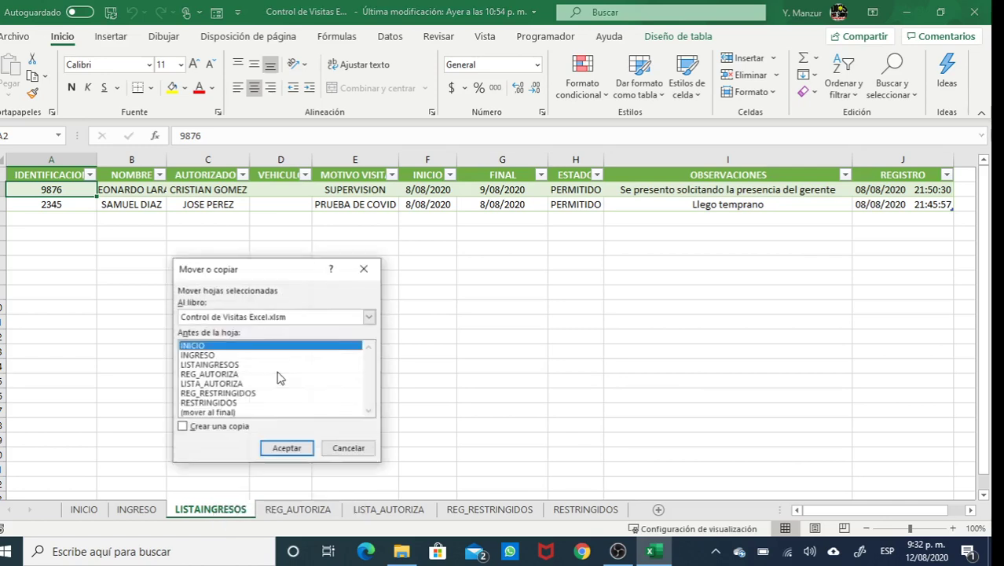
left_click(182, 428)
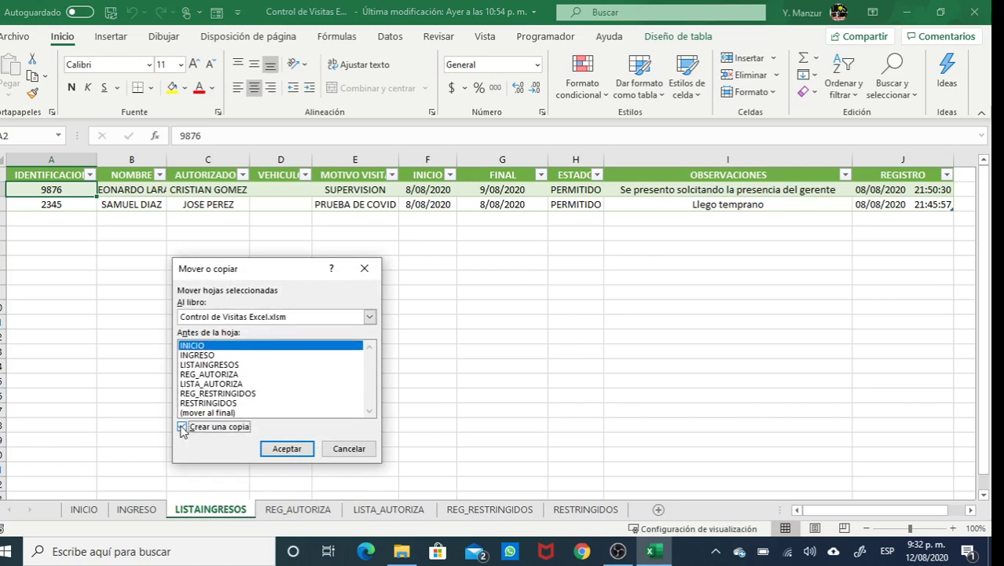
left_click(216, 395)
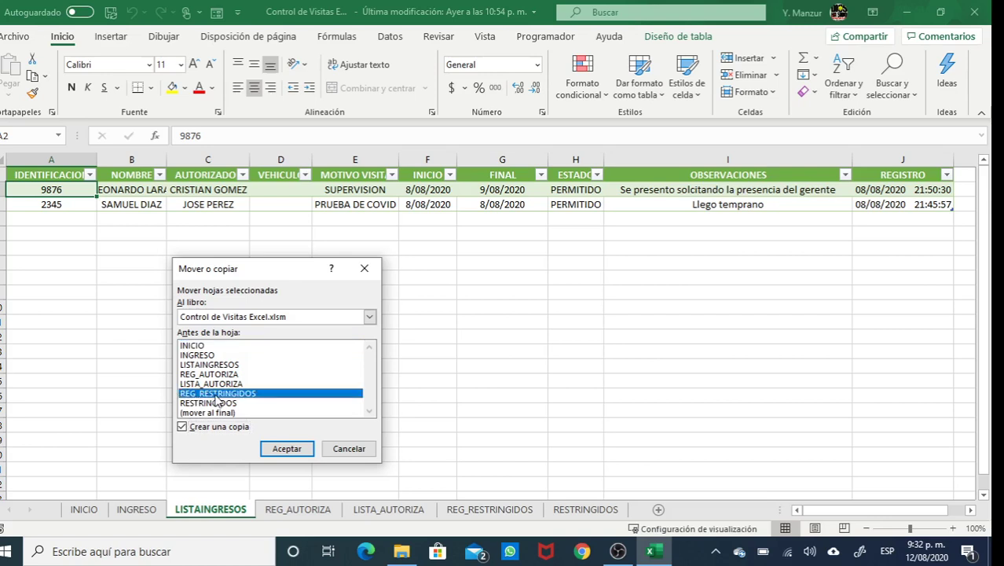
left_click(284, 449)
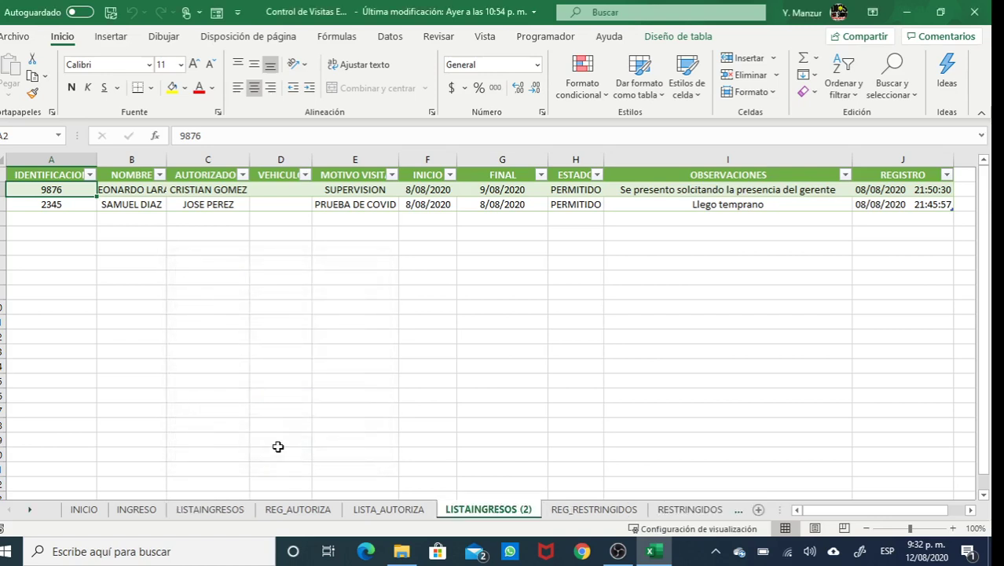
- Rename the copied LISTAINGRESOS (2) sheet as REGISTRO, in capital letters
right_click(486, 514)
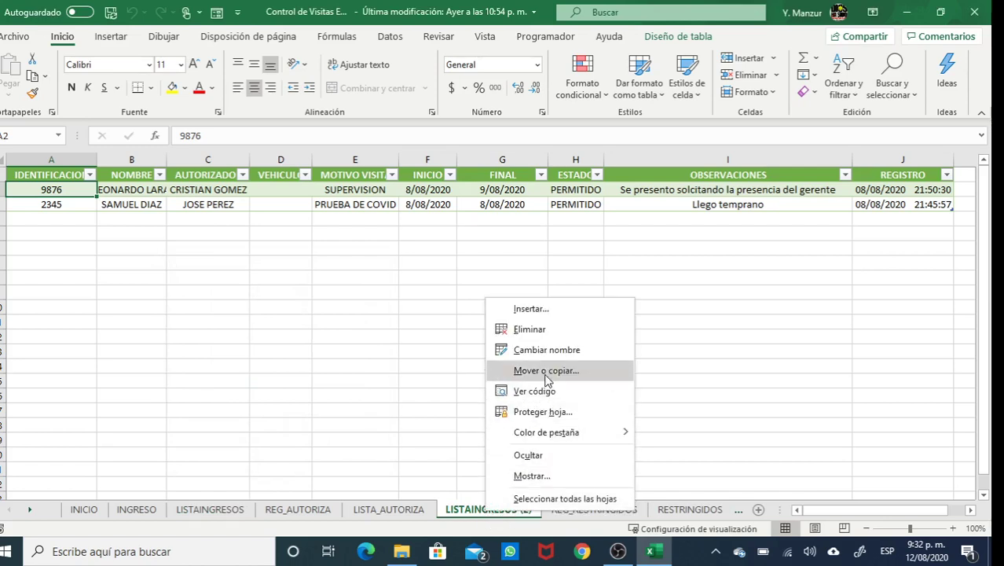
left_click(553, 352)
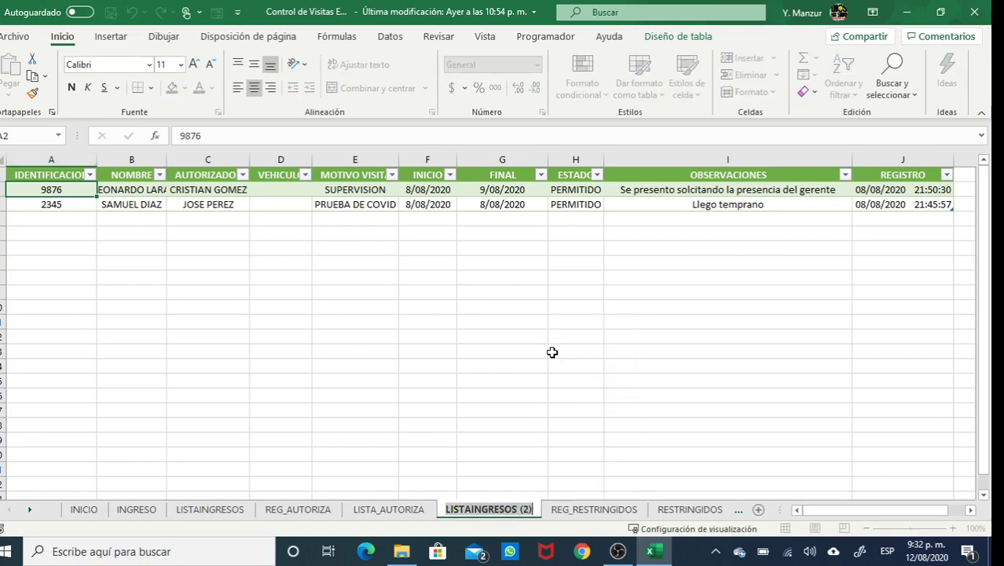
type("regi")
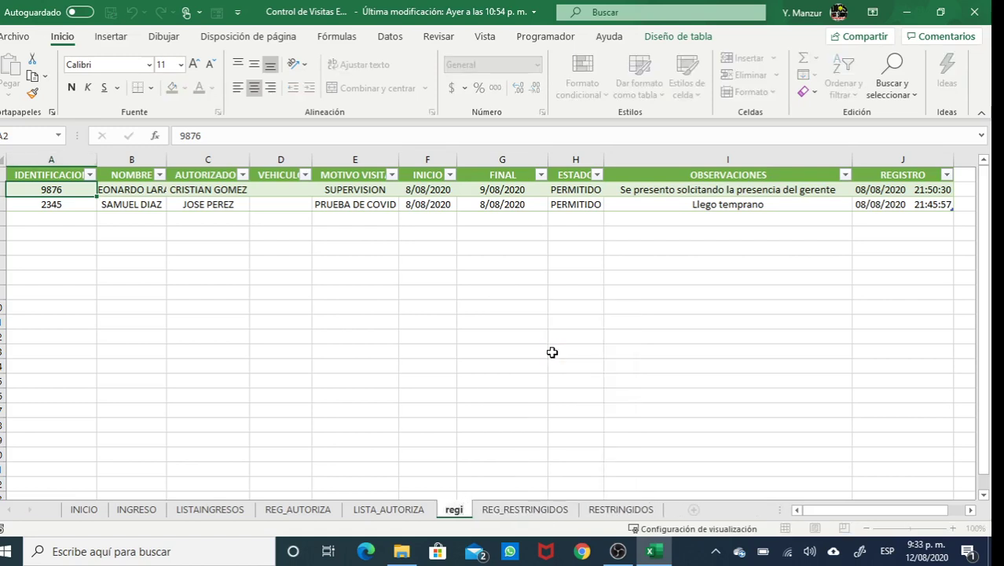
type("tro")
key("BackSpace")
key("BackSpace")
key("BackSpace")
key("BackSpace")
key("BackSpace")
key("BackSpace")
key("BackSpace")
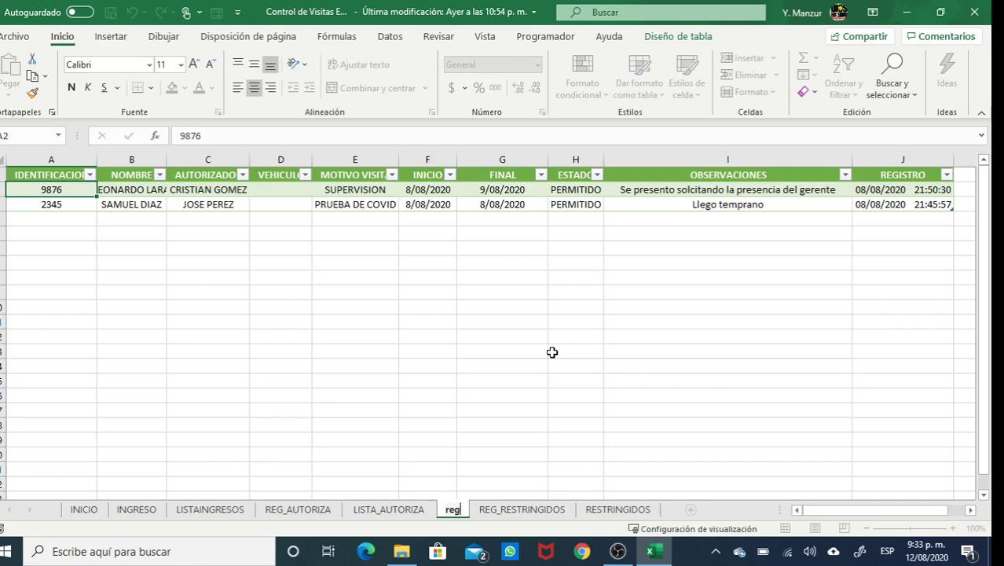
key("Caps_Lock")
type("RE")
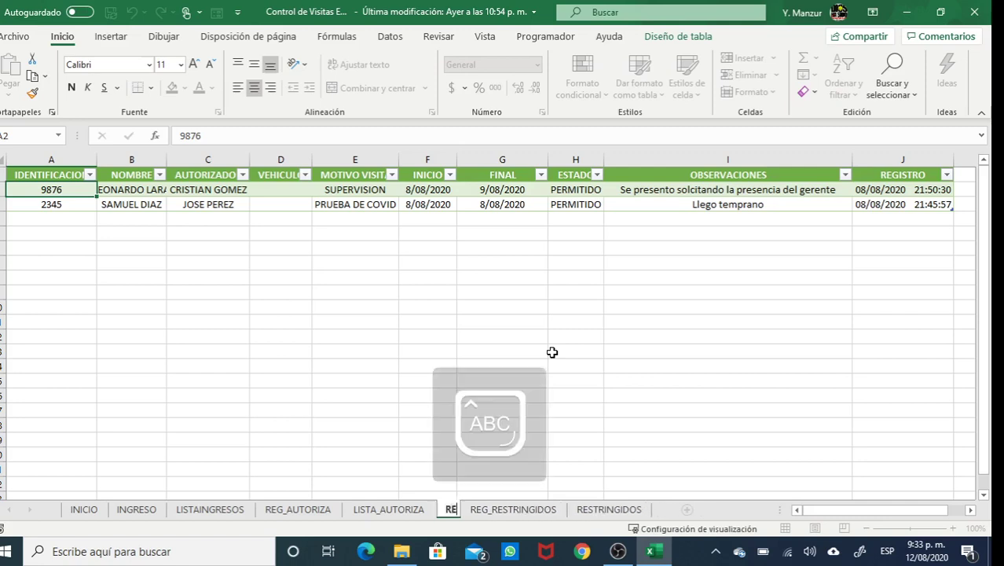
type("GISTRO")
key("Return")
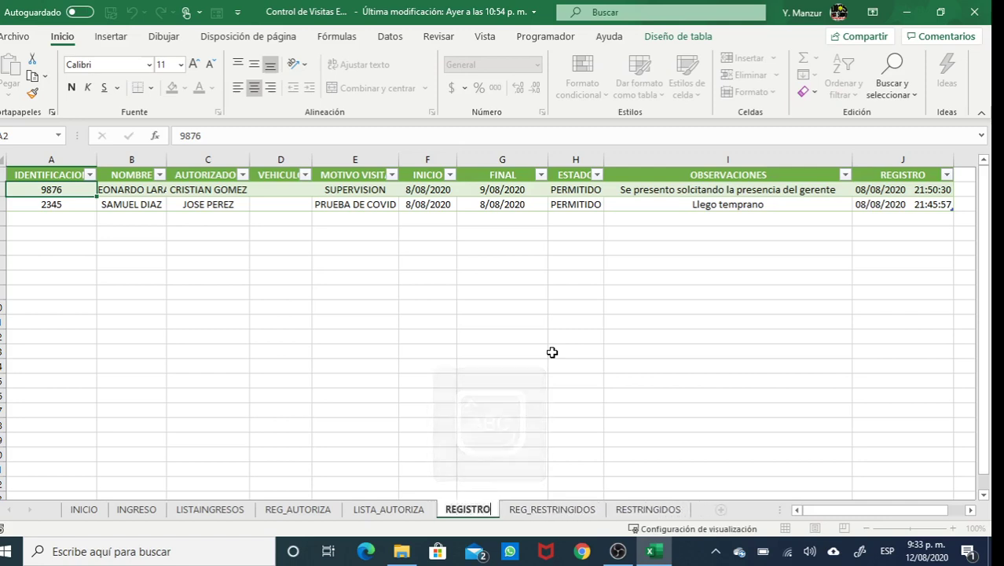
left_click(552, 352)
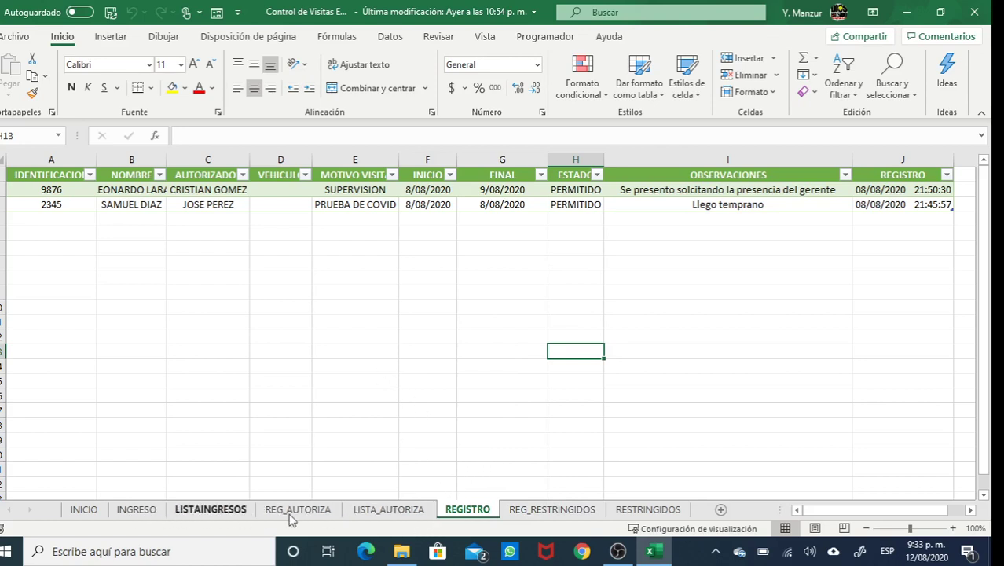
- Create a copy of the INGRESO form sheet and place it before the REGISTRO sheet
left_click(140, 510)
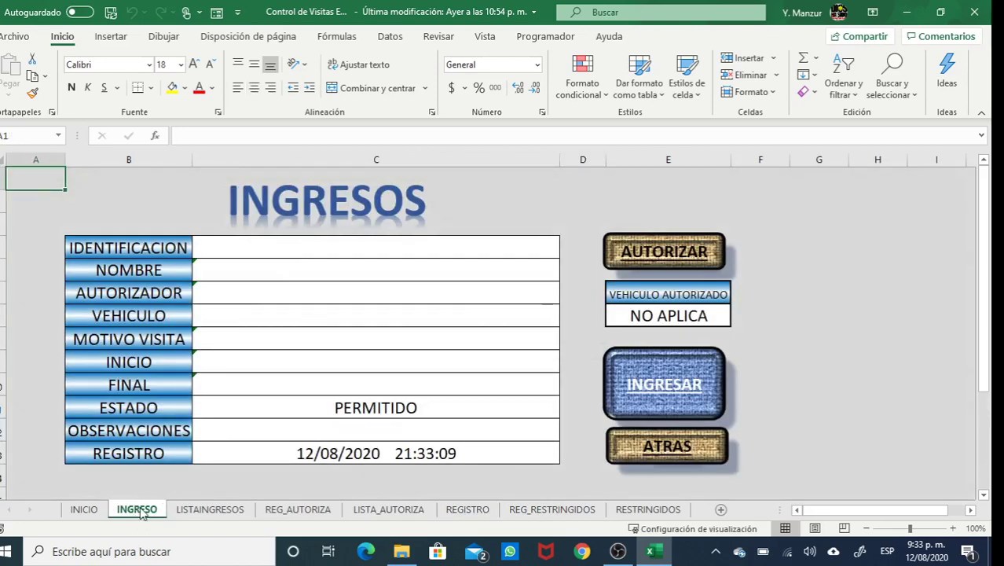
right_click(141, 511)
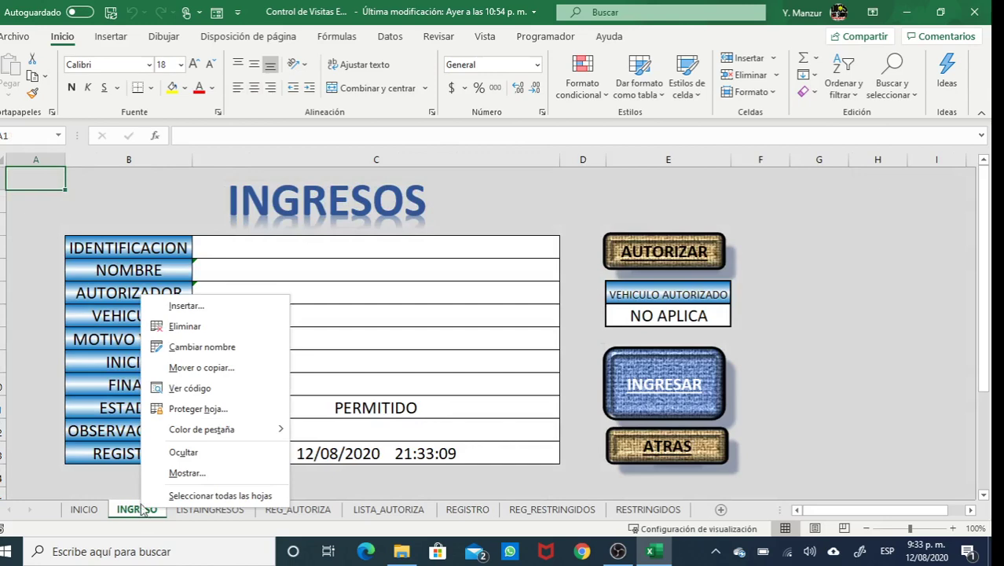
left_click(200, 368)
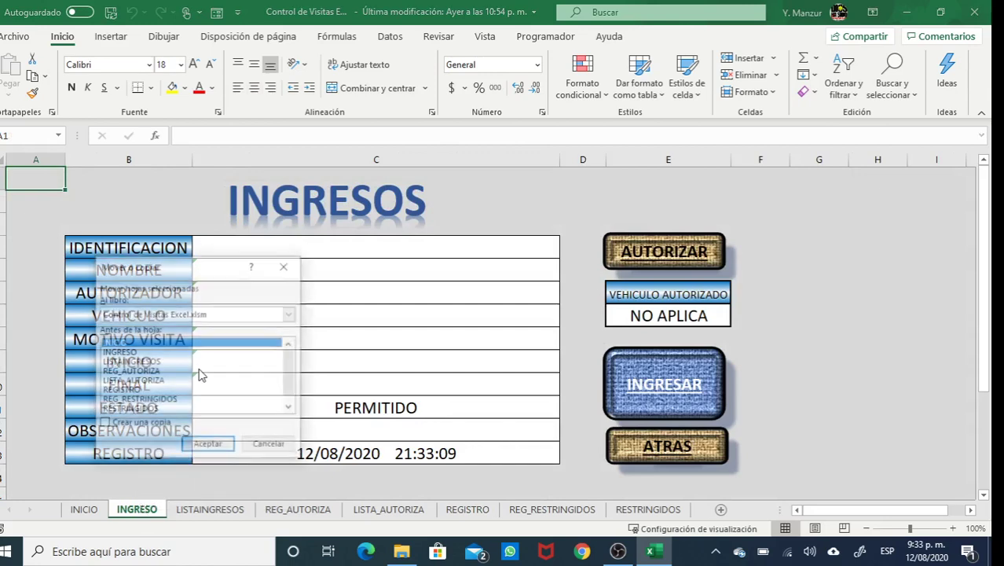
left_click(104, 424)
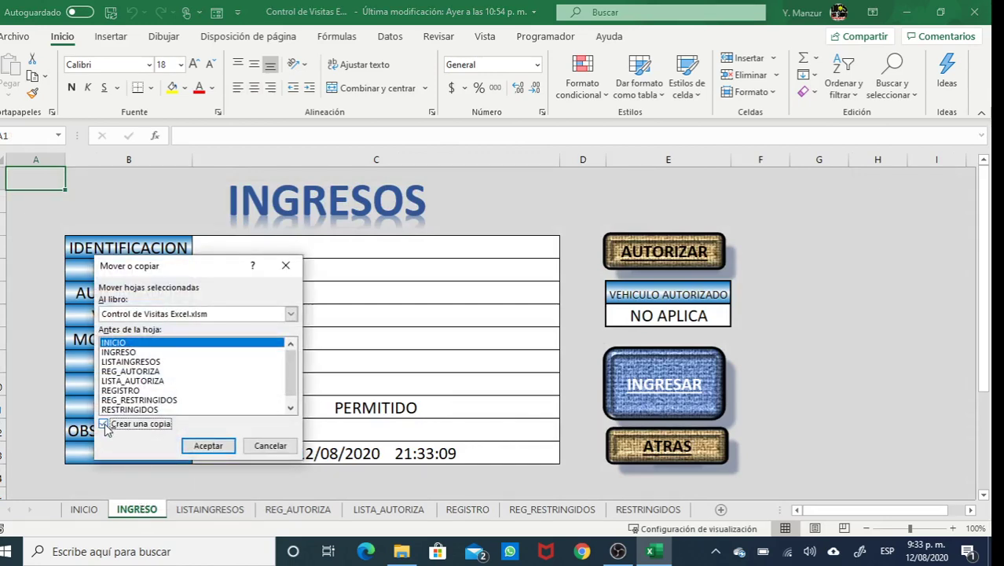
left_click(124, 391)
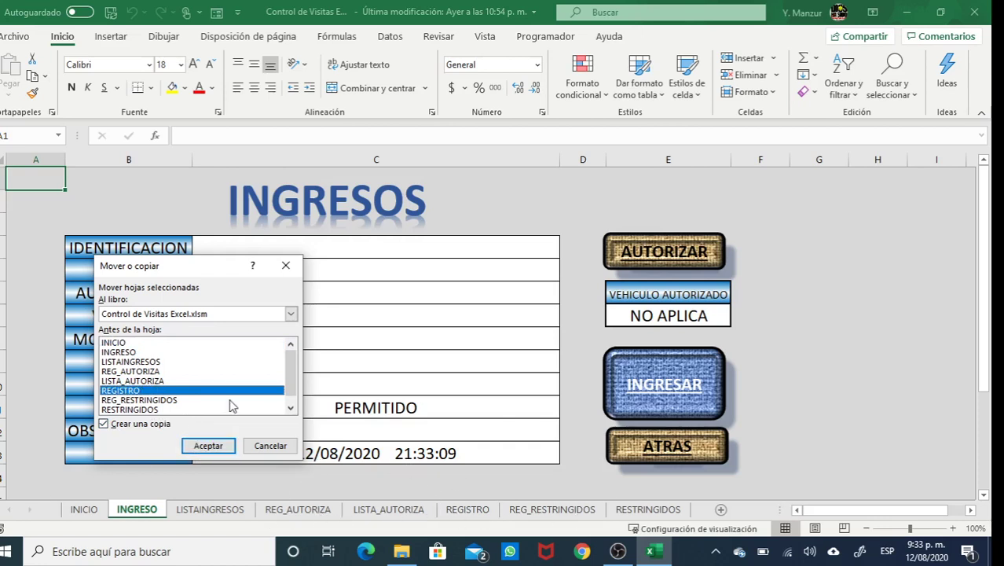
left_click(208, 445)
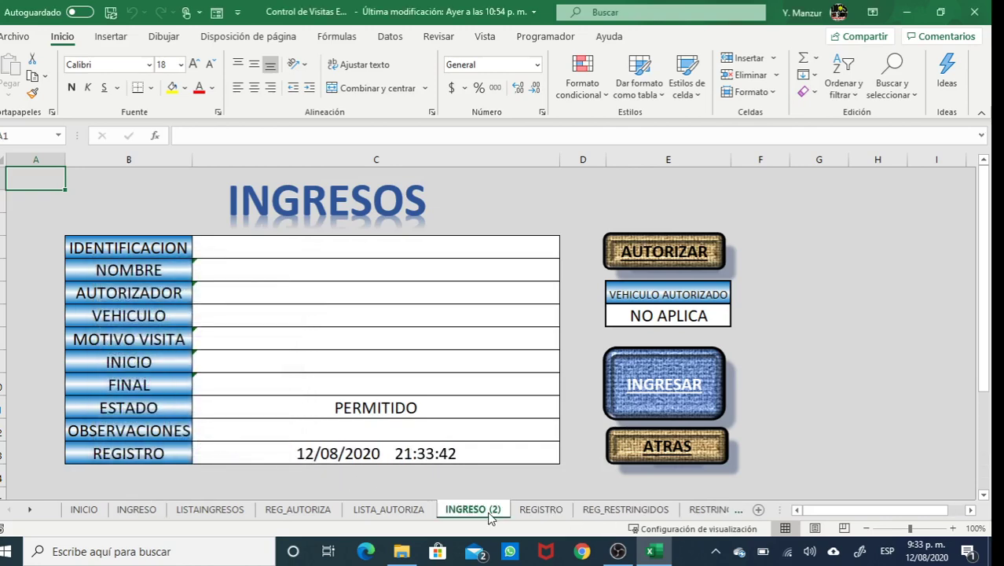
- Rename the copied INGRESO (2) sheet as SALIDA
right_click(489, 513)
left_click(543, 354)
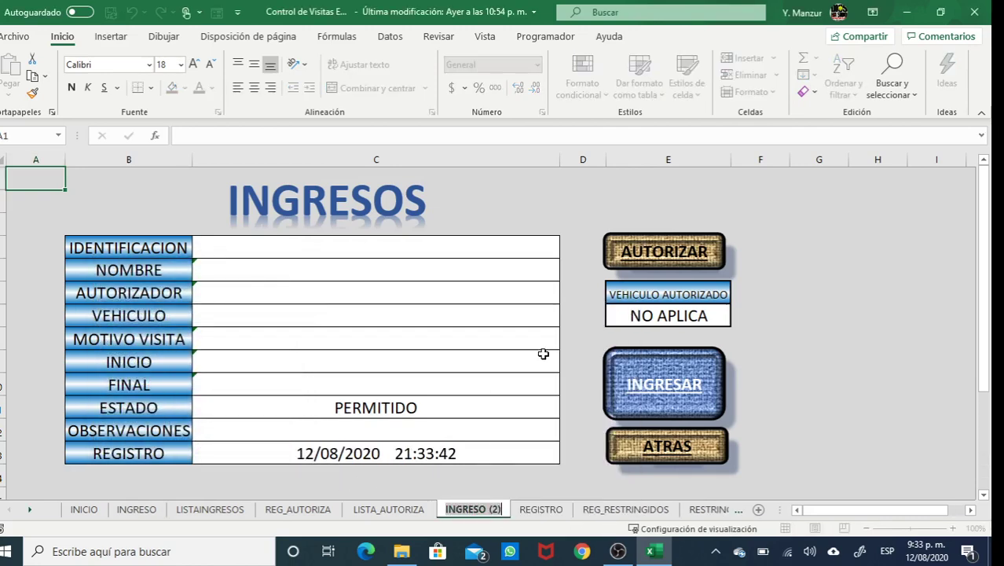
type("SALIDA")
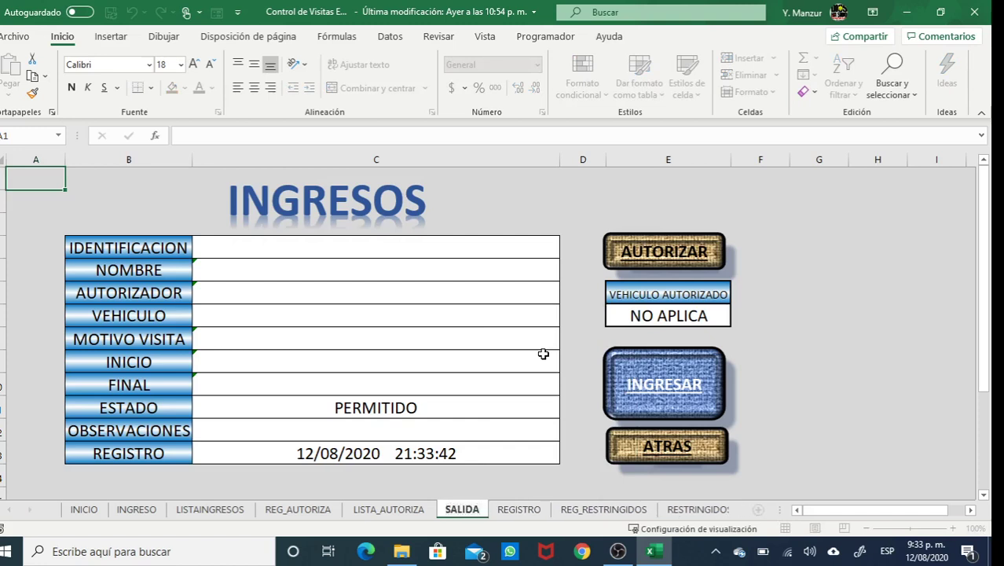
key("Return")
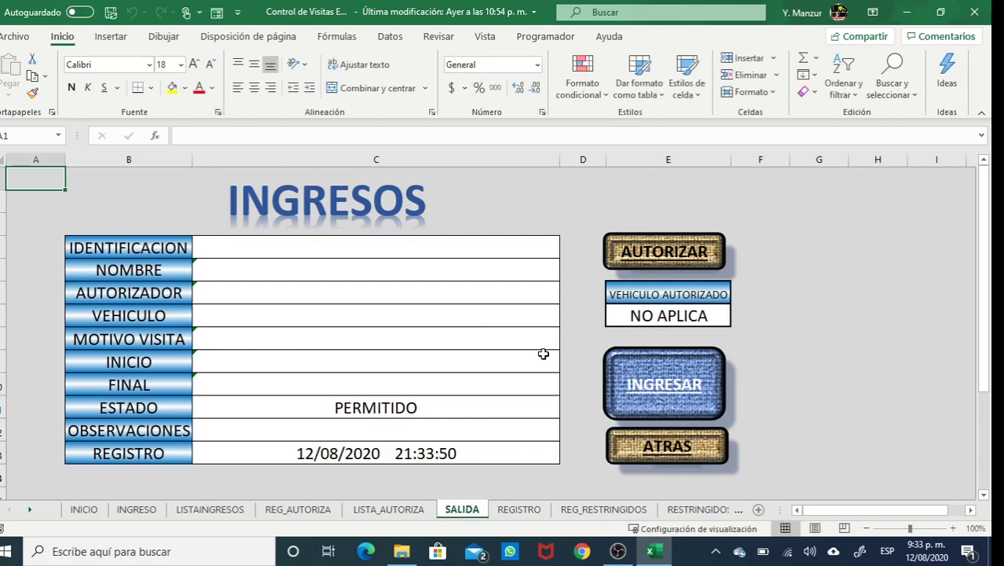
- Clear the contents of both copied visit records in the REGISTRO sheet's table, keeping the header row
left_click(518, 510)
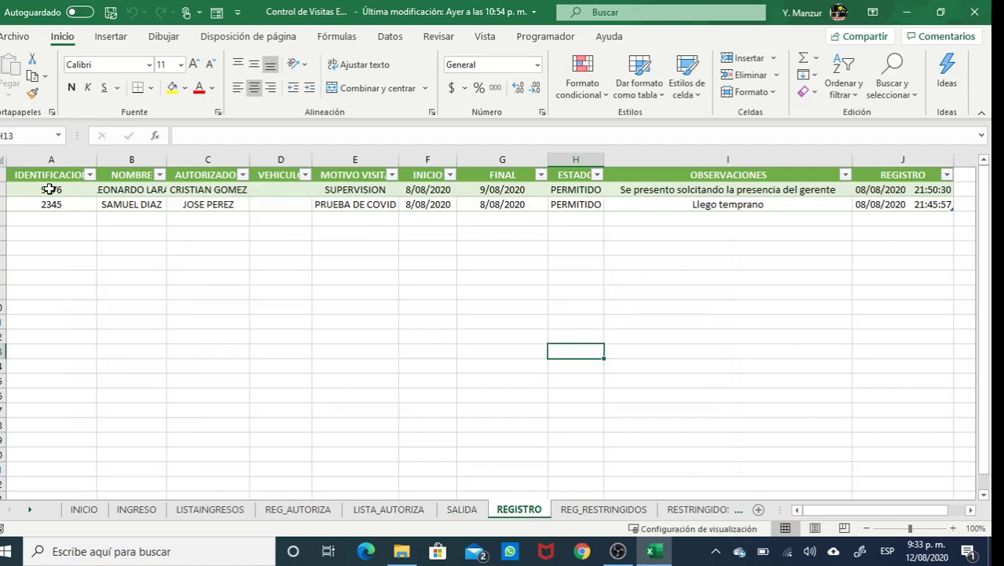
left_click_drag(49, 188, 884, 204)
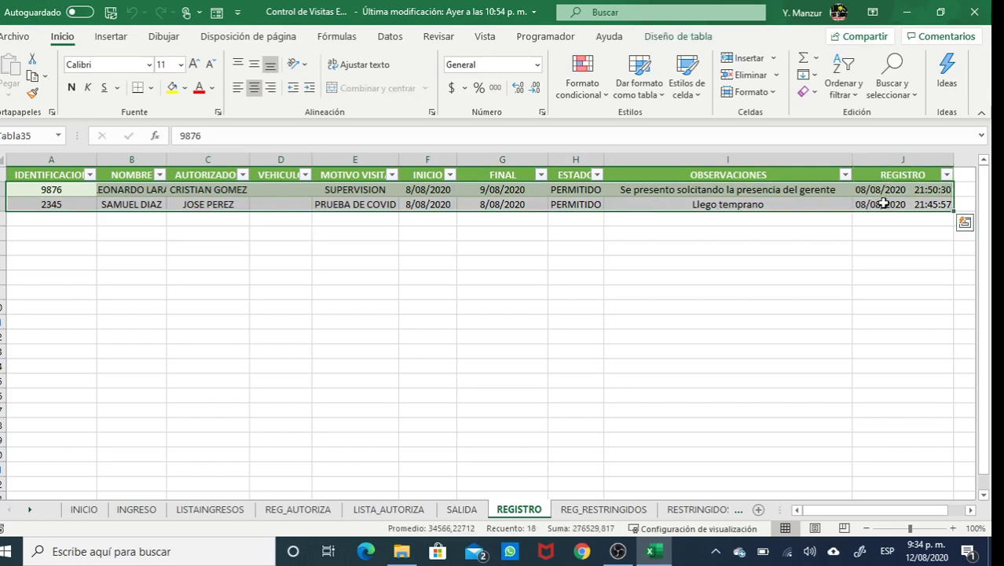
key("Delete")
left_click(533, 322)
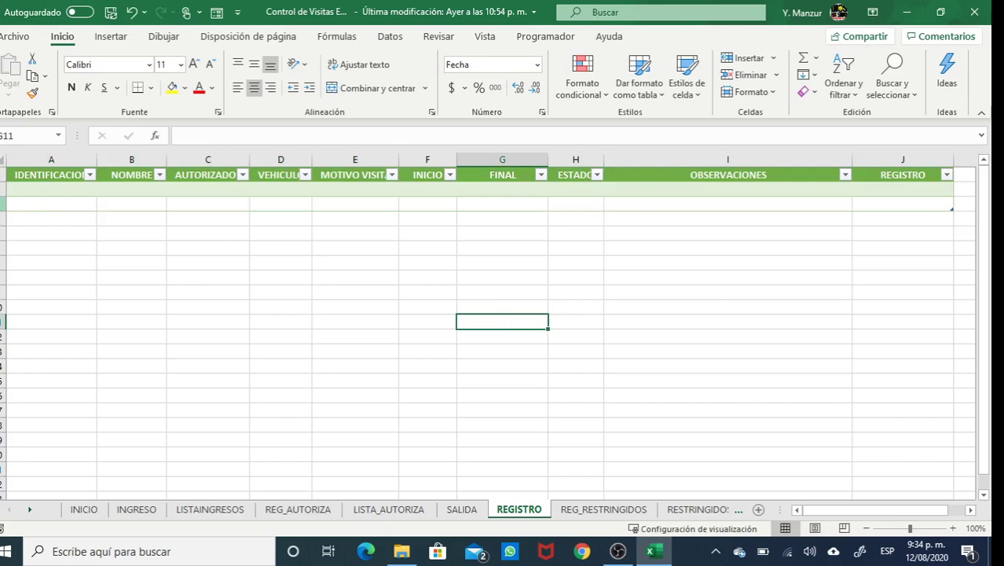
- Delete the emptied row 3 from the REGISTRO sheet so the table keeps a single blank record row
left_click(3, 204)
right_click(3, 203)
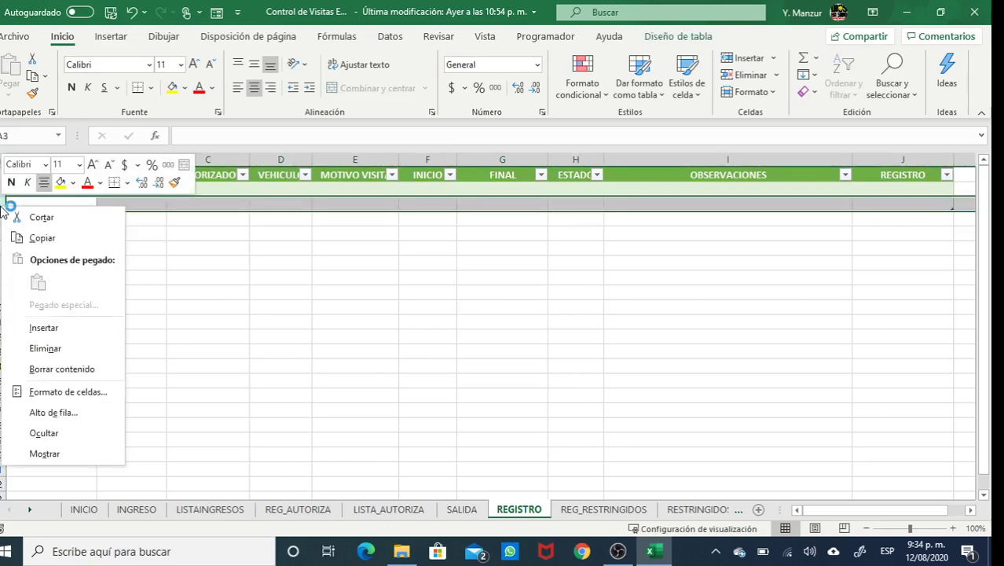
left_click(43, 351)
left_click(244, 233)
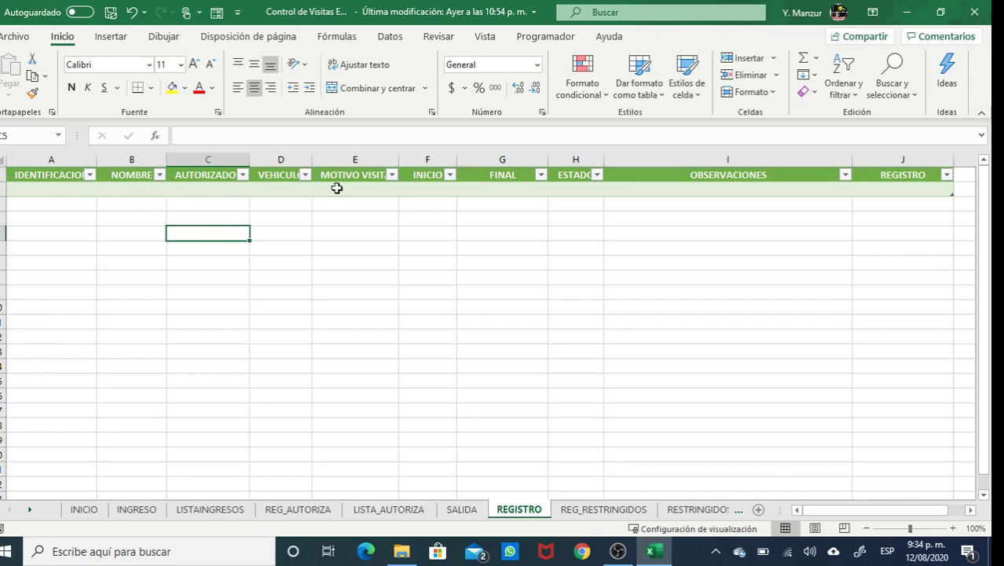
- Change the REGISTRO column header in J1 to INGRESO
left_click(910, 176)
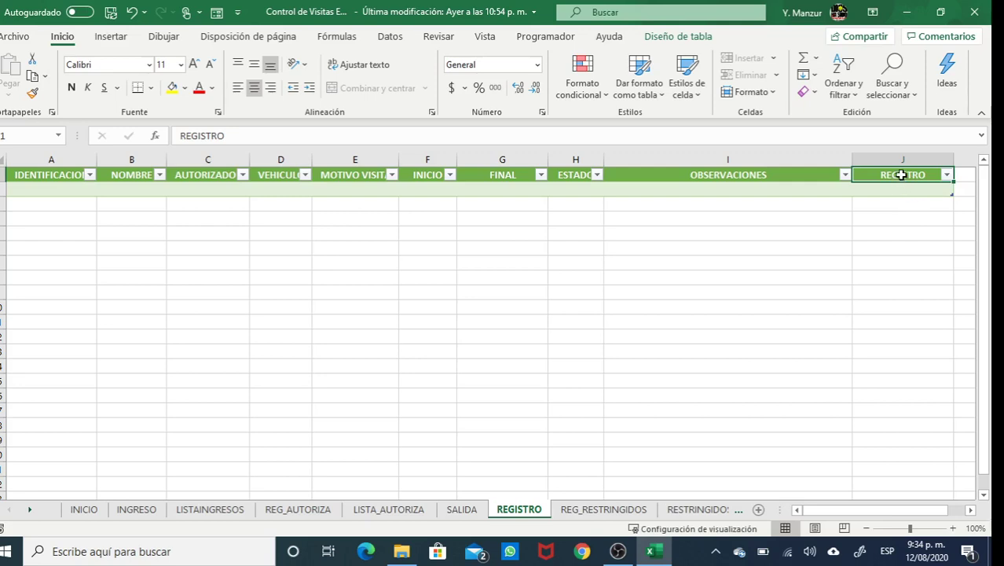
type("IN")
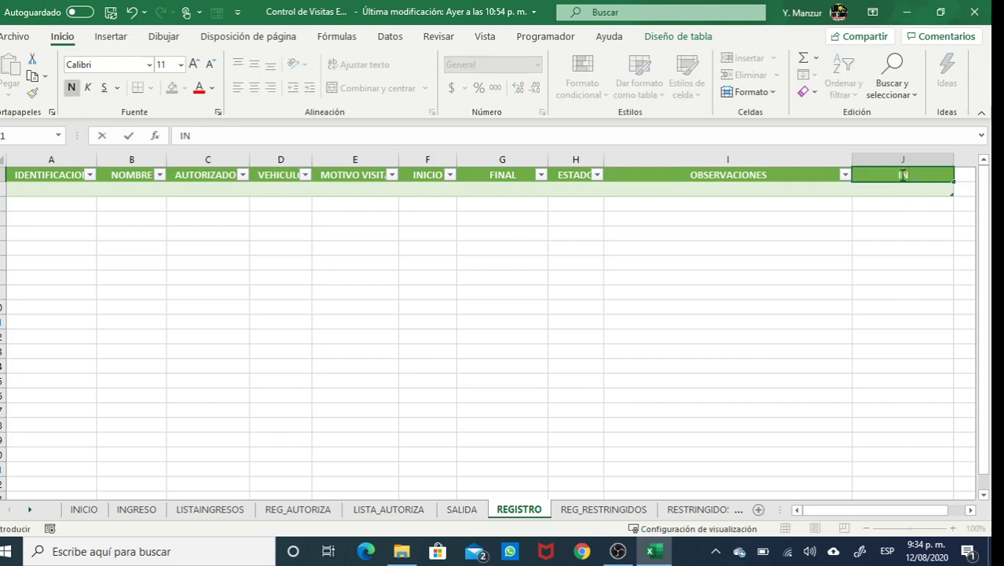
type("GRESO")
key("Tab")
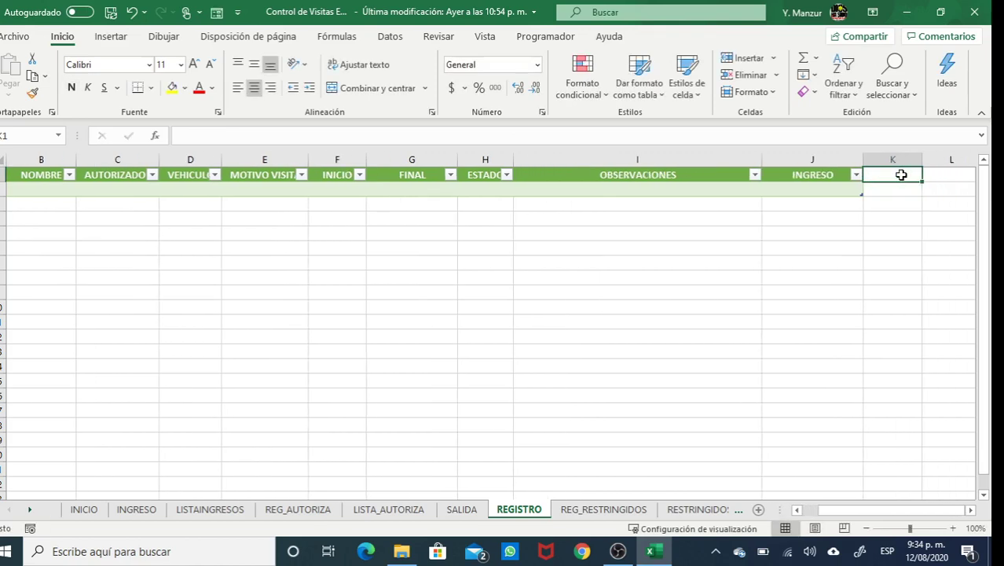
- Extend the table with two new column headers after INGRESO: SALIDA in K1 and OBSERVACIONES in L1
type("SALIDA")
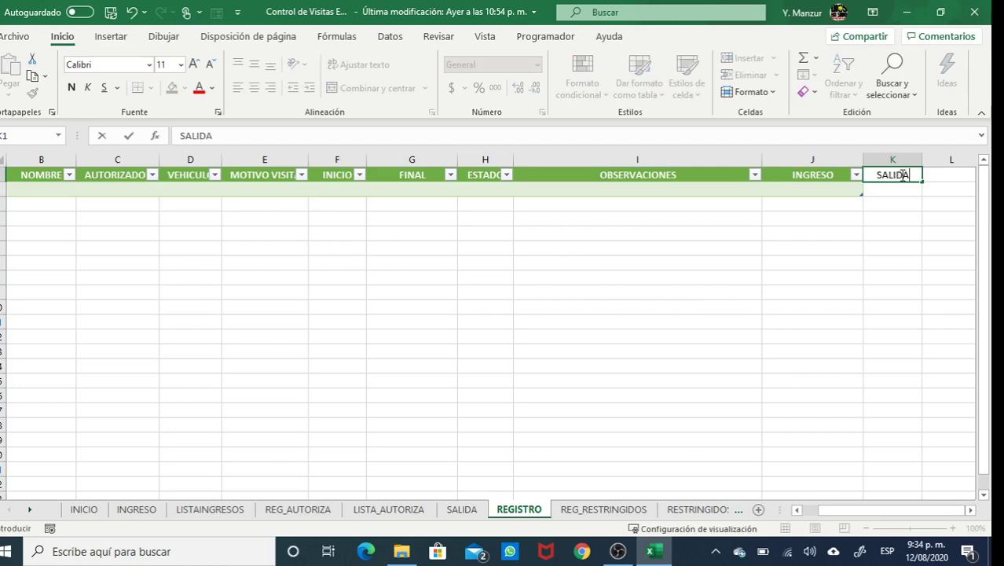
key("Tab")
type("O")
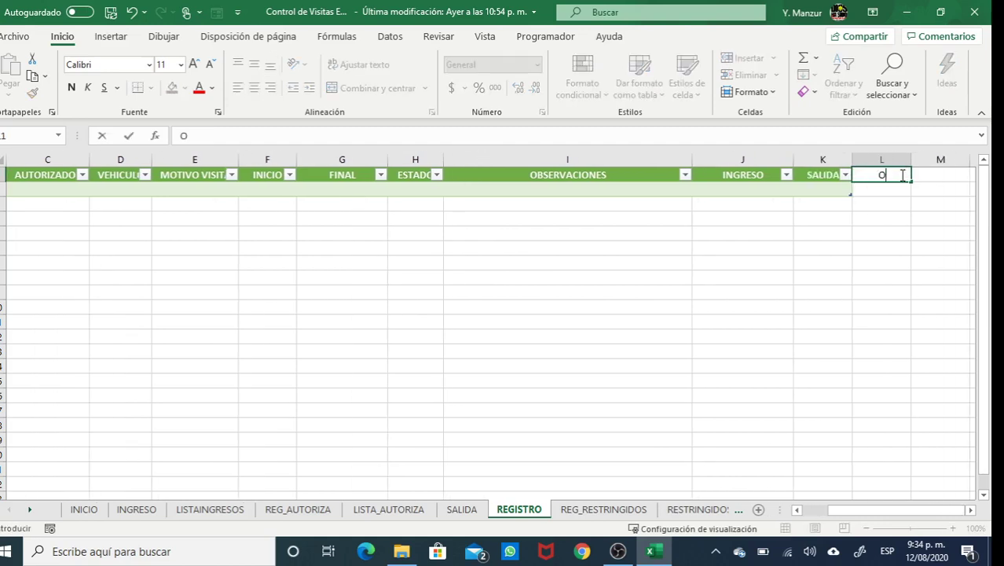
type("BSERVACIONES")
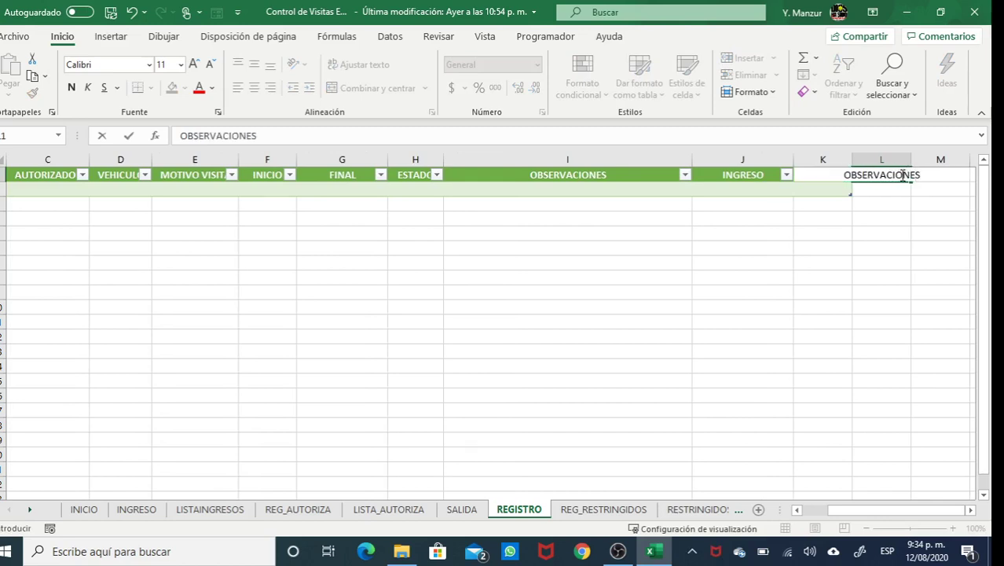
key("Return")
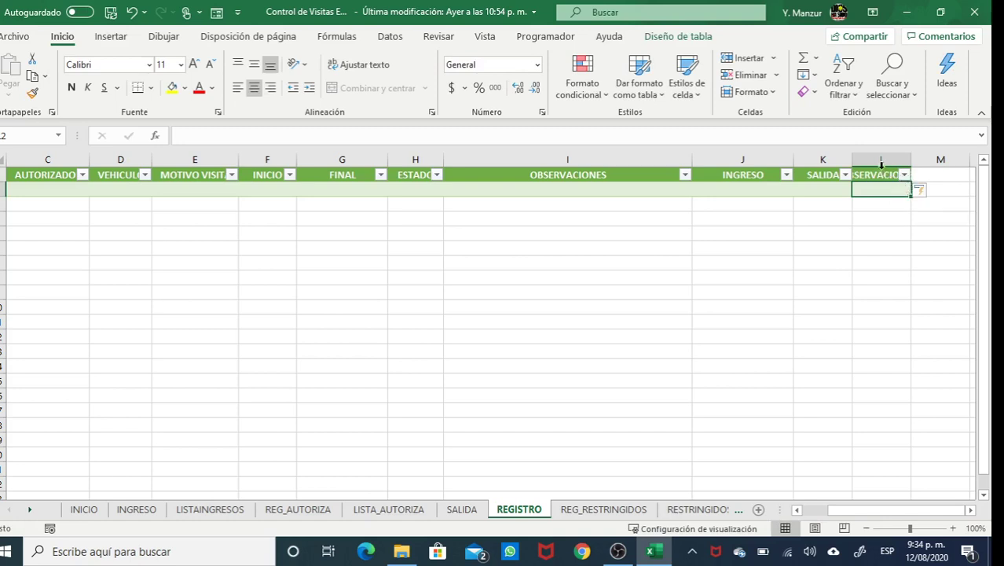
- Widen the SALIDA column K and the last OBSERVACIONES column L in the REGISTRO table, and narrow the OBSERVACIONES column I
left_click_drag(854, 160, 878, 160)
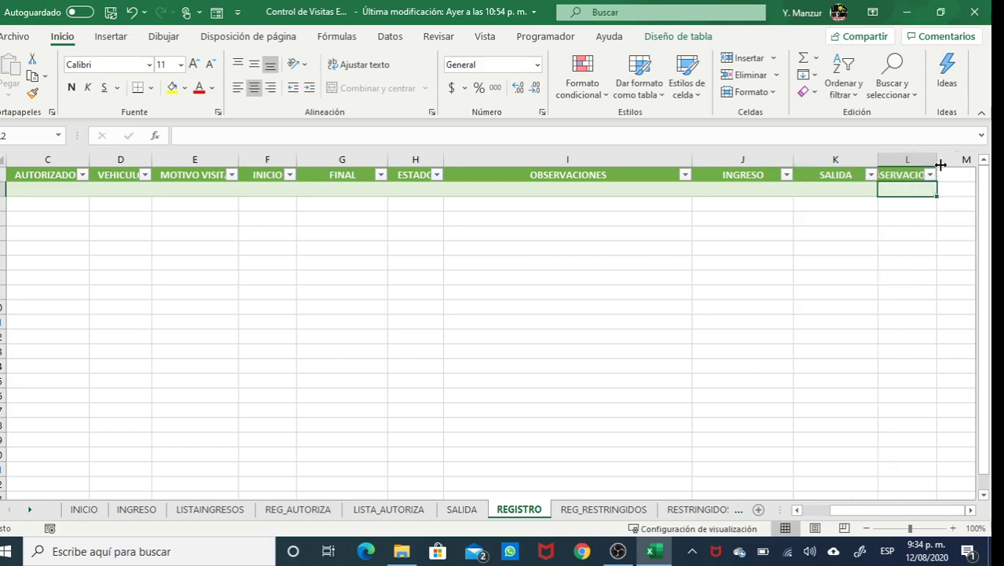
left_click_drag(940, 160, 965, 159)
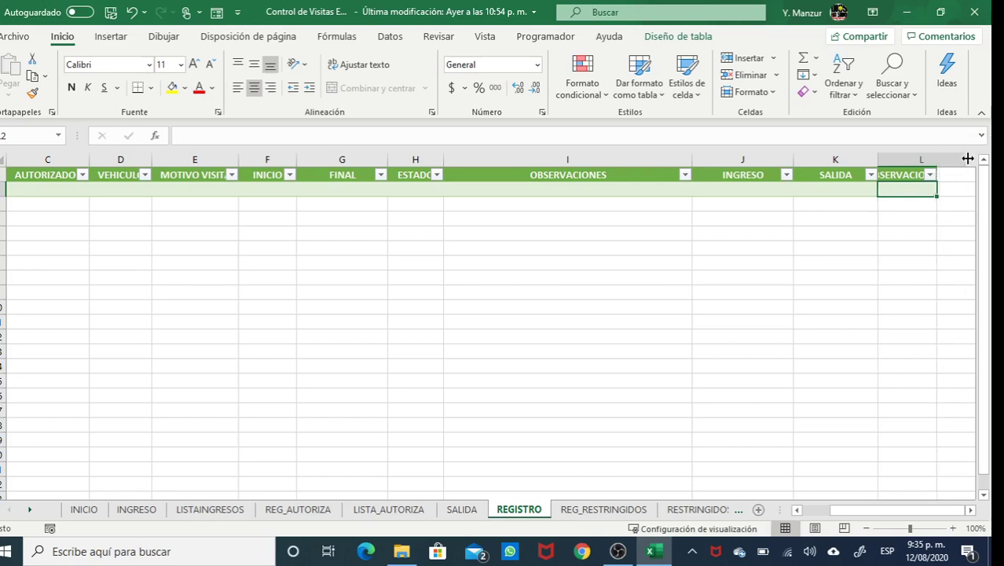
left_click(970, 510)
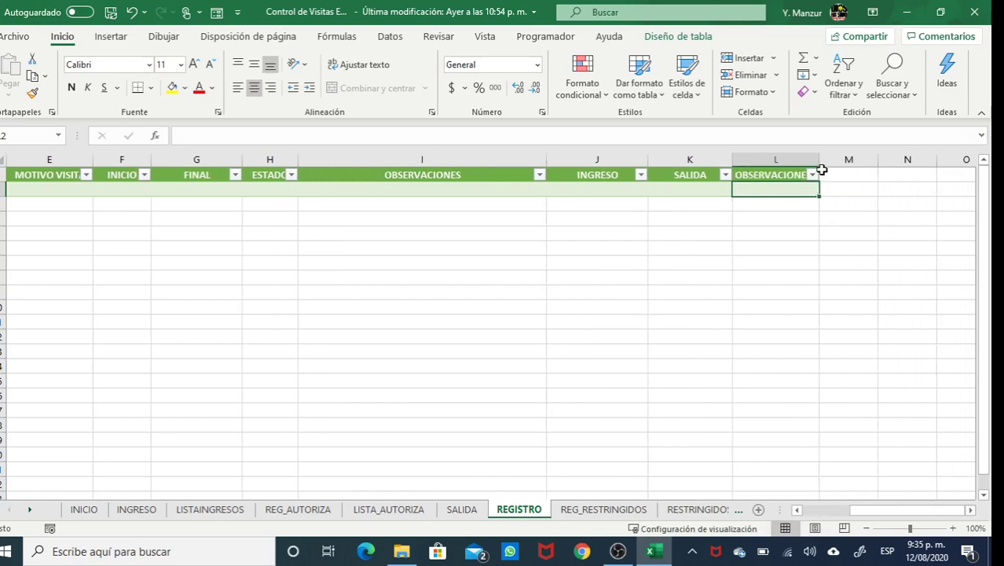
left_click_drag(820, 160, 856, 181)
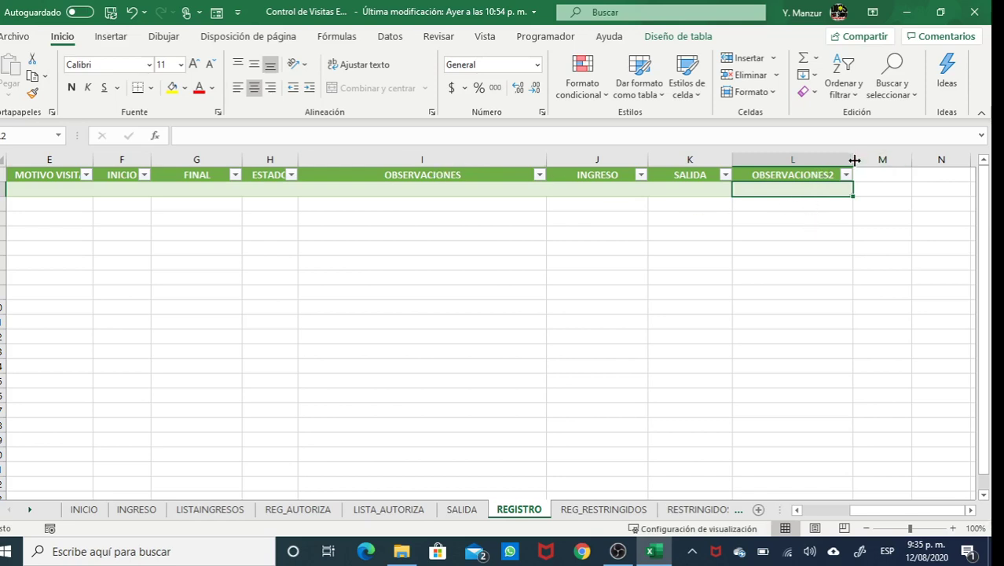
left_click_drag(854, 156, 895, 156)
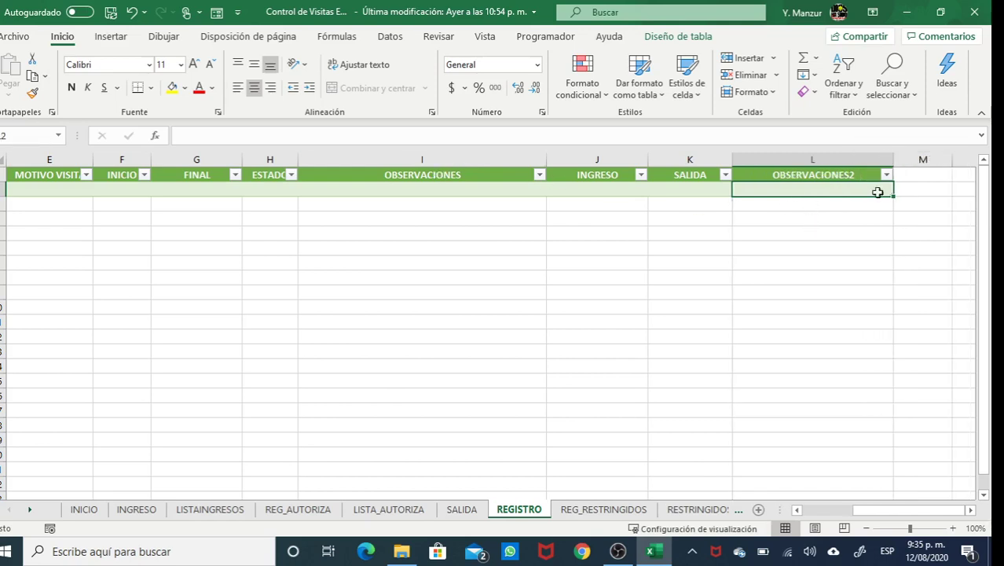
left_click_drag(549, 162, 496, 174)
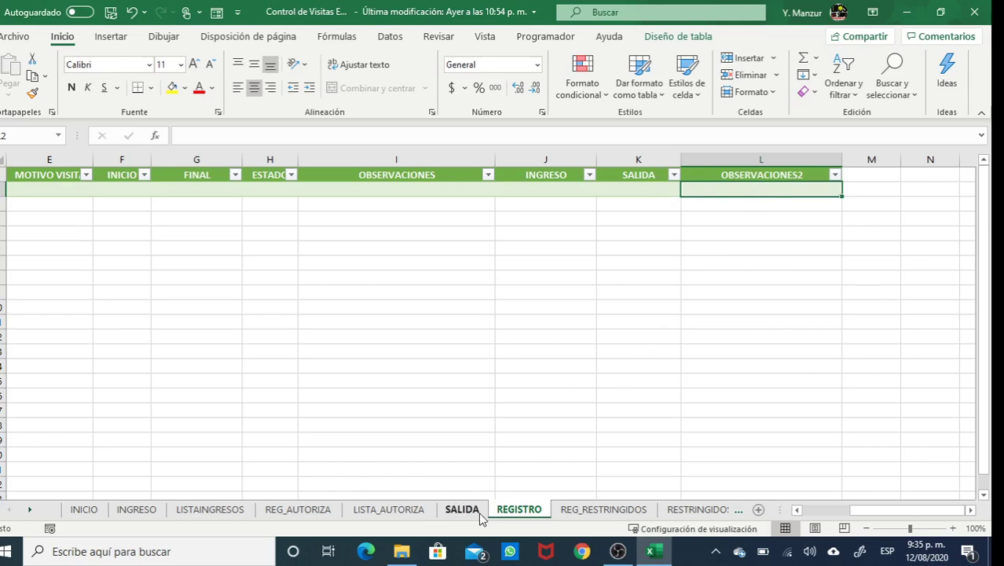
- On the SALIDA sheet, add the labels SALIDA in B14 and OBSERVACIONES in B15 below the REGISTRO row
left_click(463, 510)
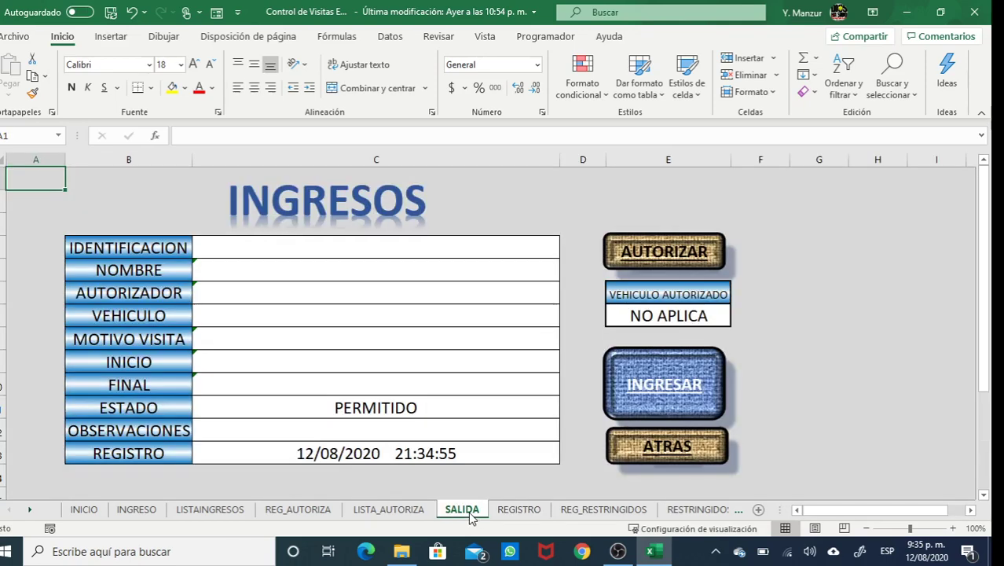
left_click(141, 471)
scroll(307, 396, "down", 1)
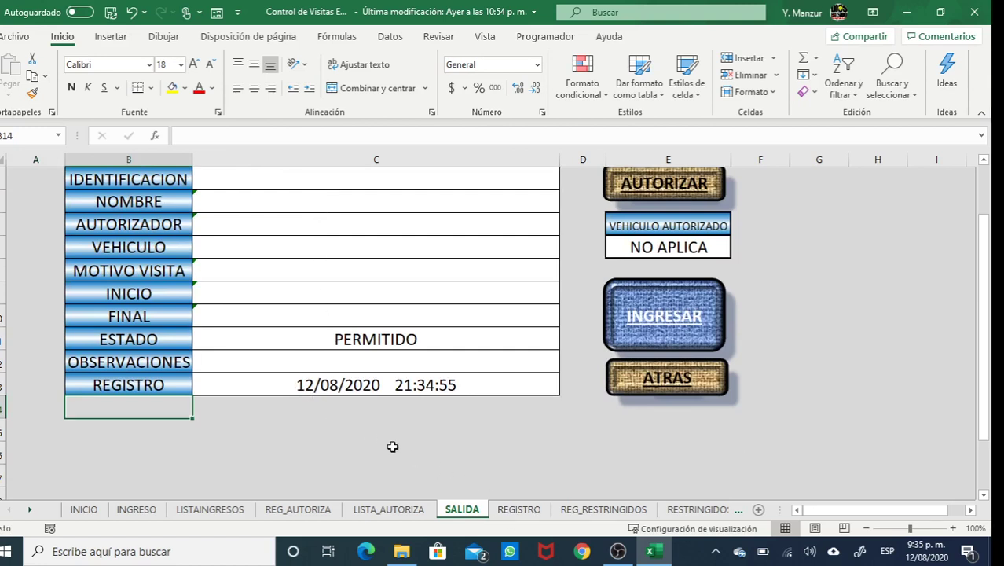
type("SALIDA")
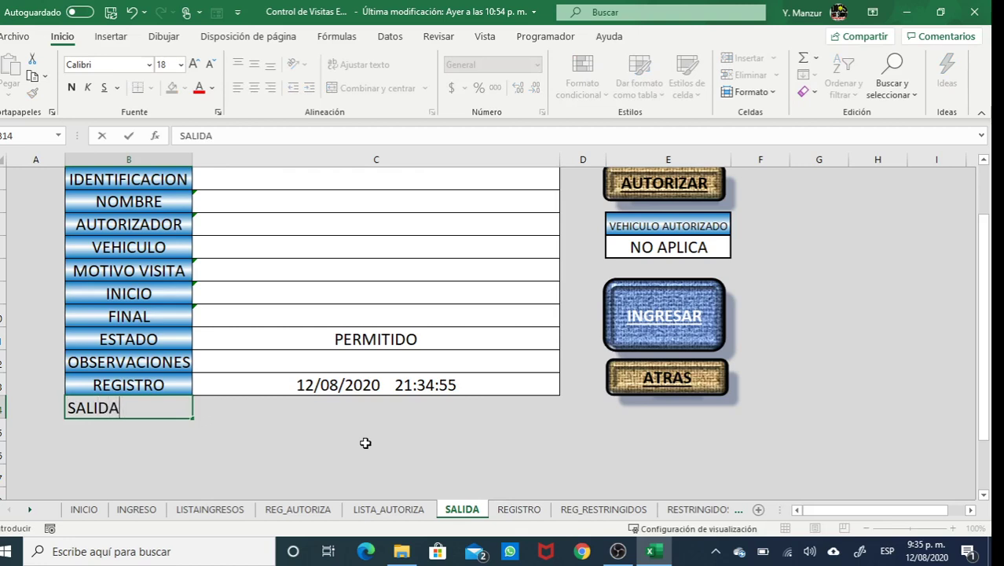
key("Return")
type("OBSERVACIONES")
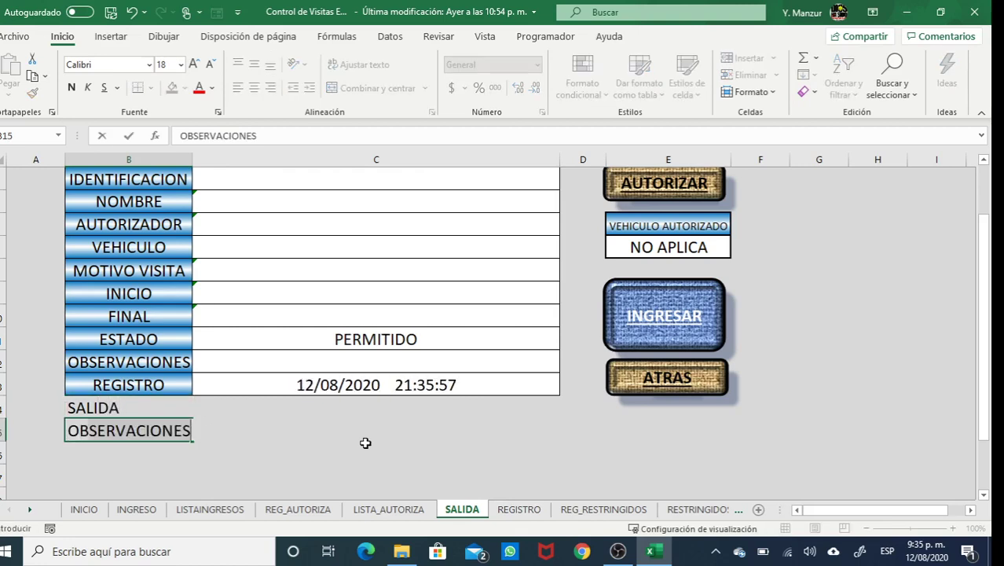
type("VACION")
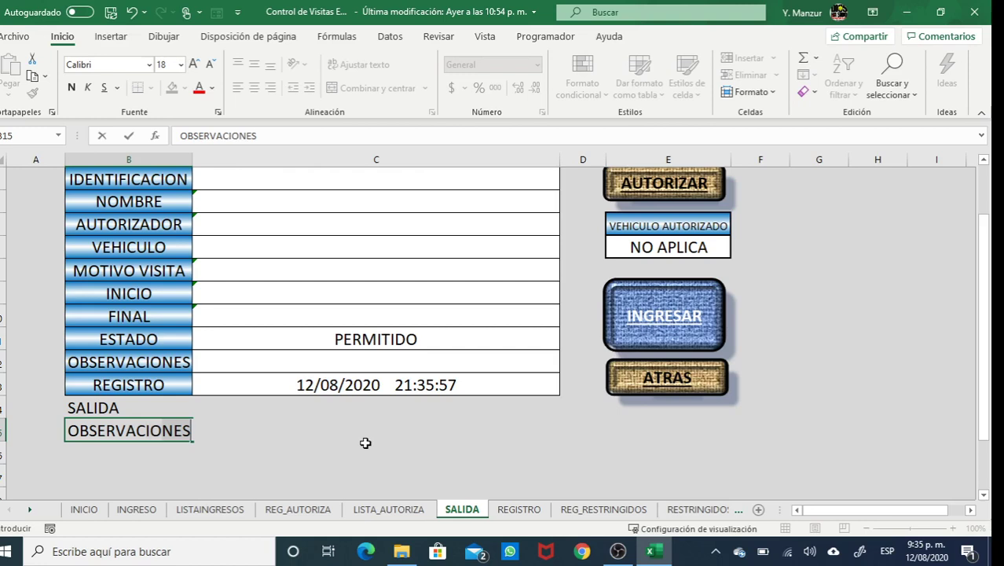
type("ES")
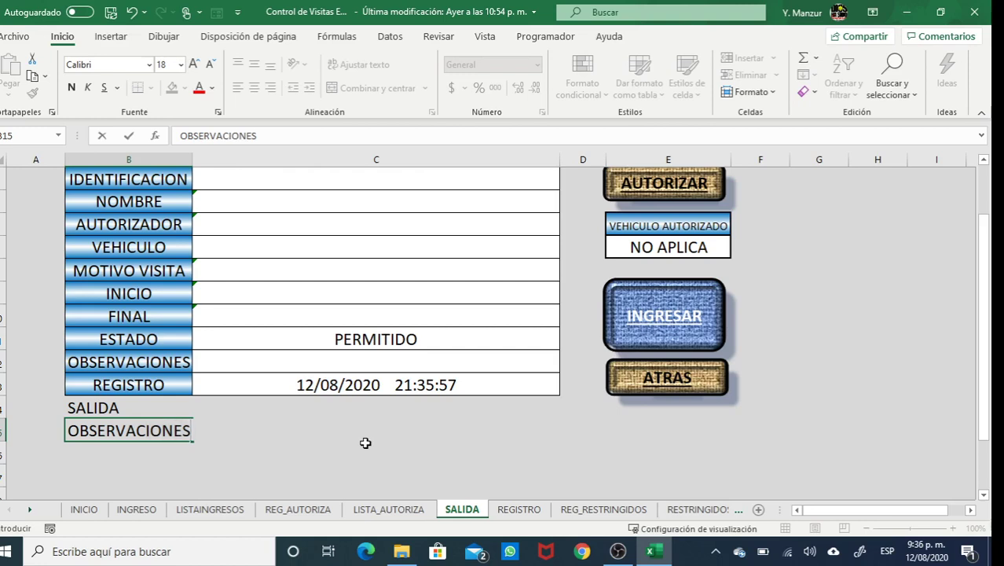
key("Return")
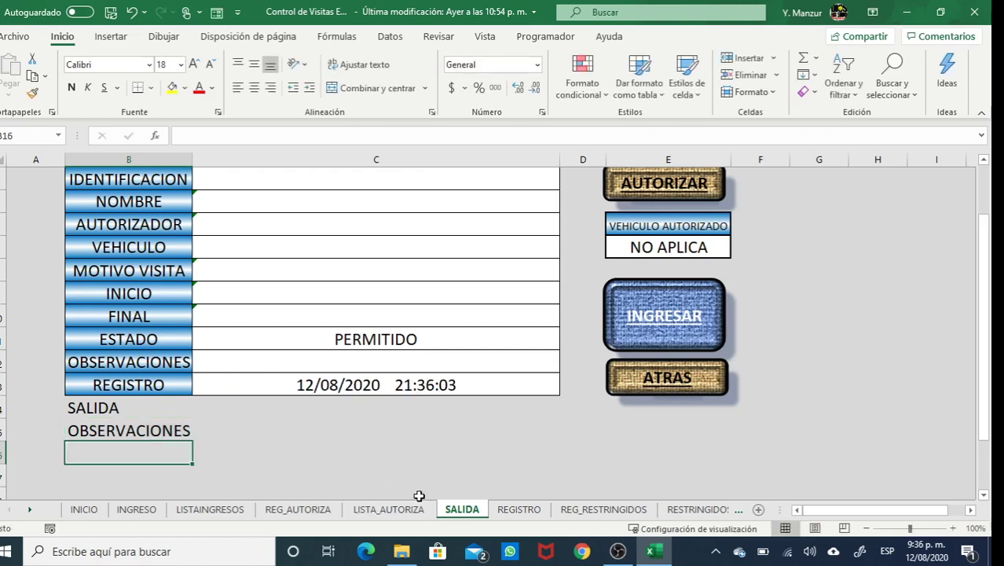
- Copy the formatting of the MOTIVO VISITA row (B8:C8) onto the new SALIDA and OBSERVACIONES rows, B14:C15
scroll(441, 437, "up", 2)
scroll(442, 435, "down", 2)
left_click_drag(149, 267, 262, 275)
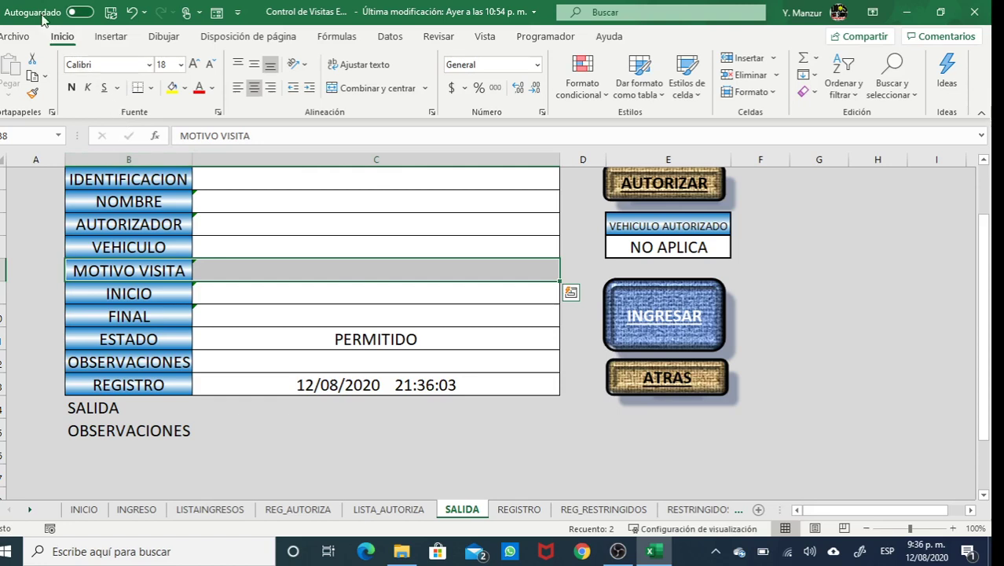
left_click(32, 95)
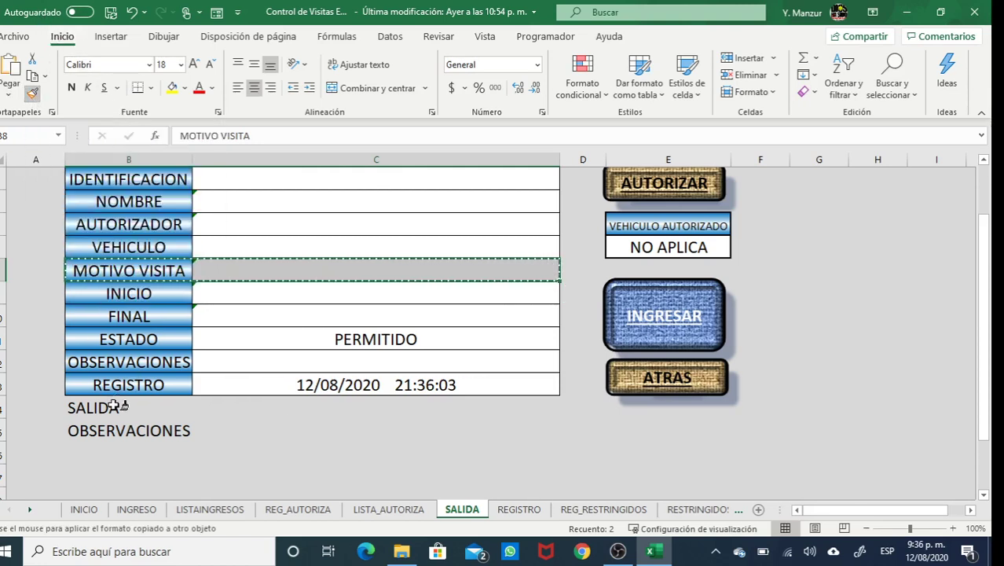
mouse_move(110, 407)
left_mouse_down()
mouse_move(307, 447)
mouse_move(342, 430)
left_mouse_up()
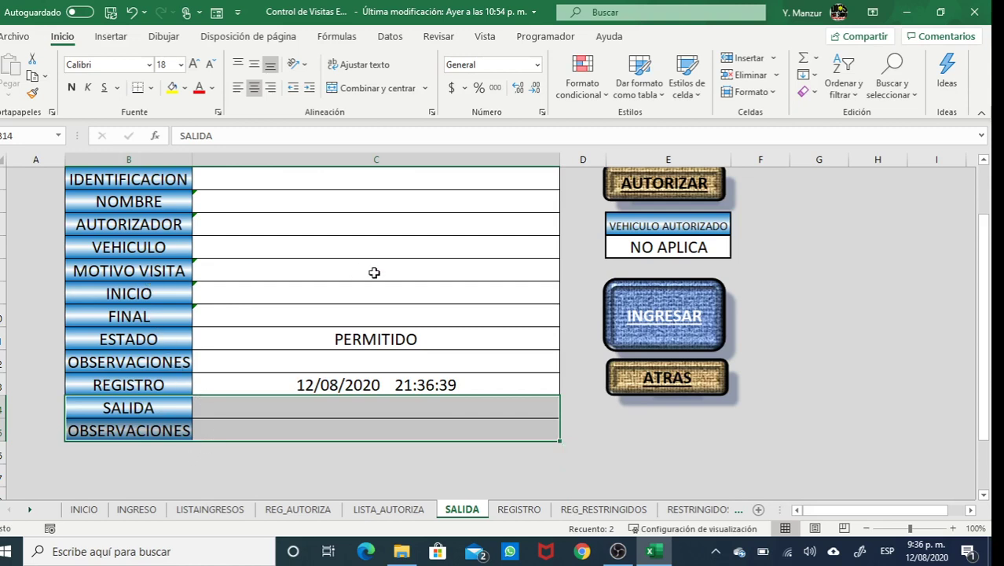
left_click(367, 464)
- Replace the INGRESOS title text above the form with SALIDA
scroll(393, 403, "up", 2)
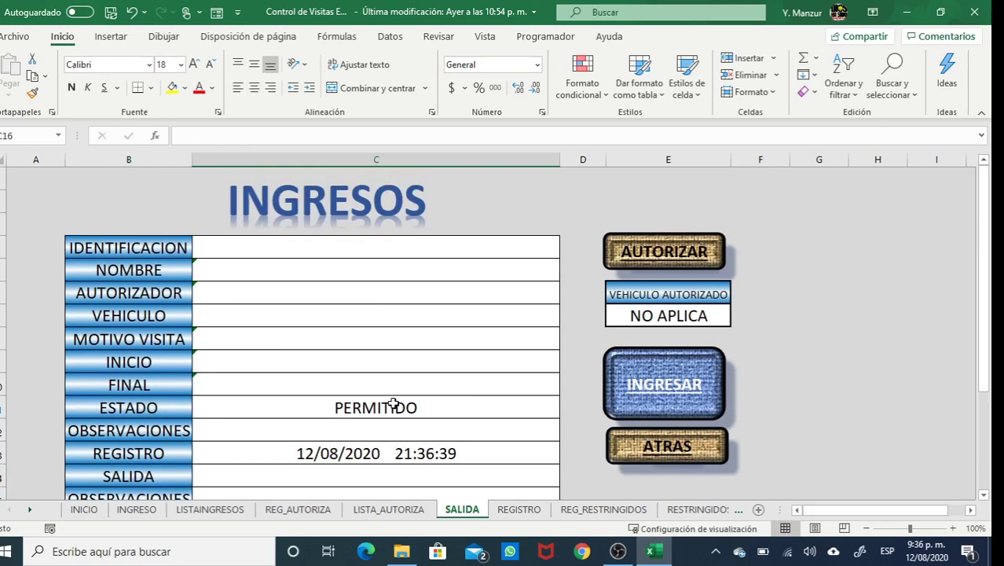
scroll(393, 403, "down", 2)
scroll(431, 332, "up", 2)
left_click(401, 204)
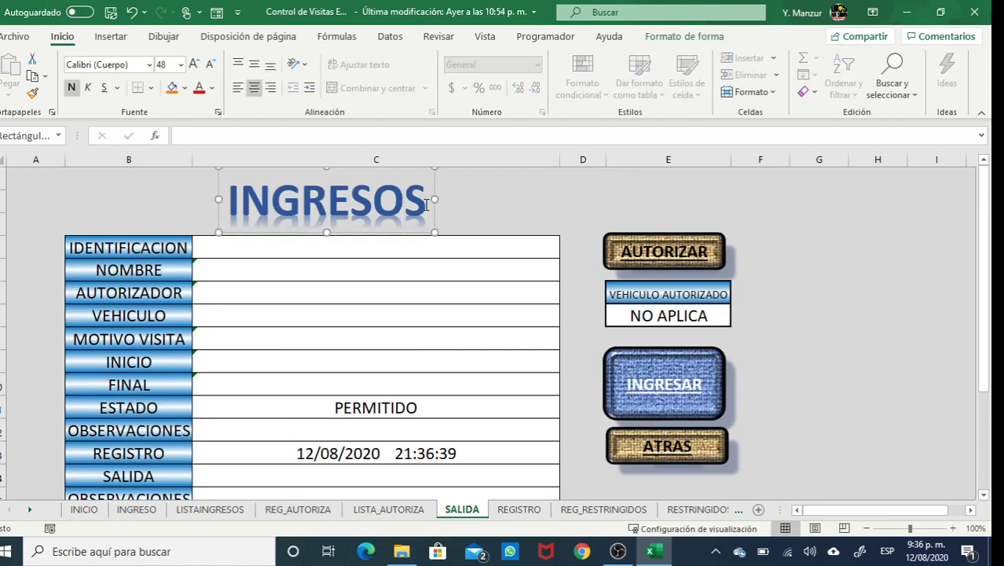
left_click_drag(427, 206, 312, 235)
type("SALIDA")
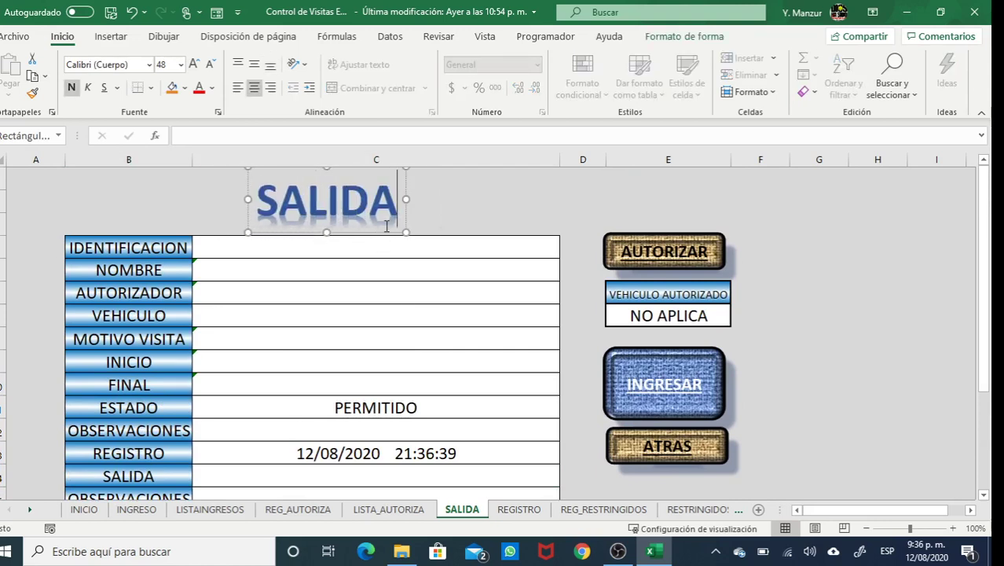
left_click(449, 184)
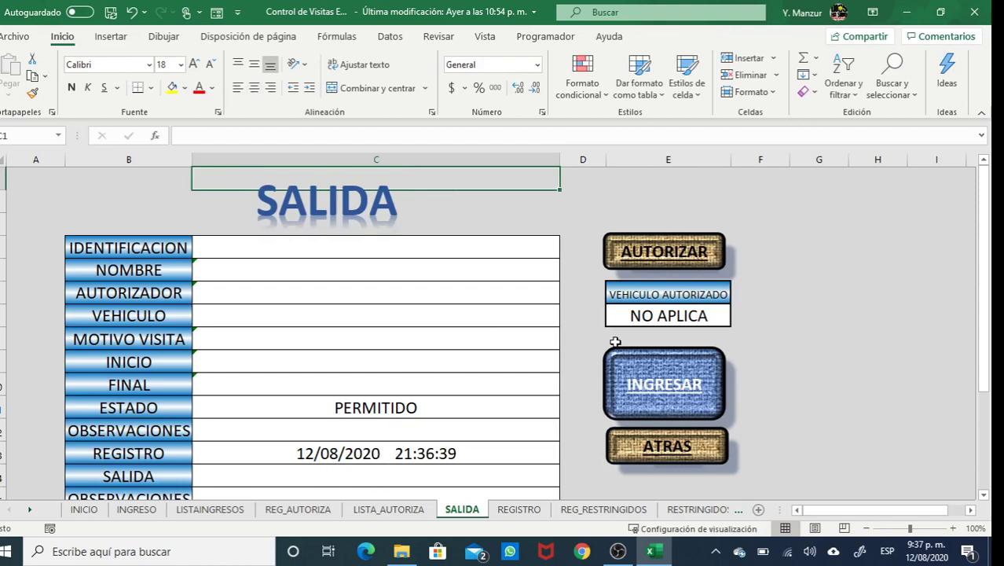
- Remove the VEHICULO AUTORIZADO box by clearing E6:E7 and pasting the blank cells G6:G7 over it
left_click(687, 292)
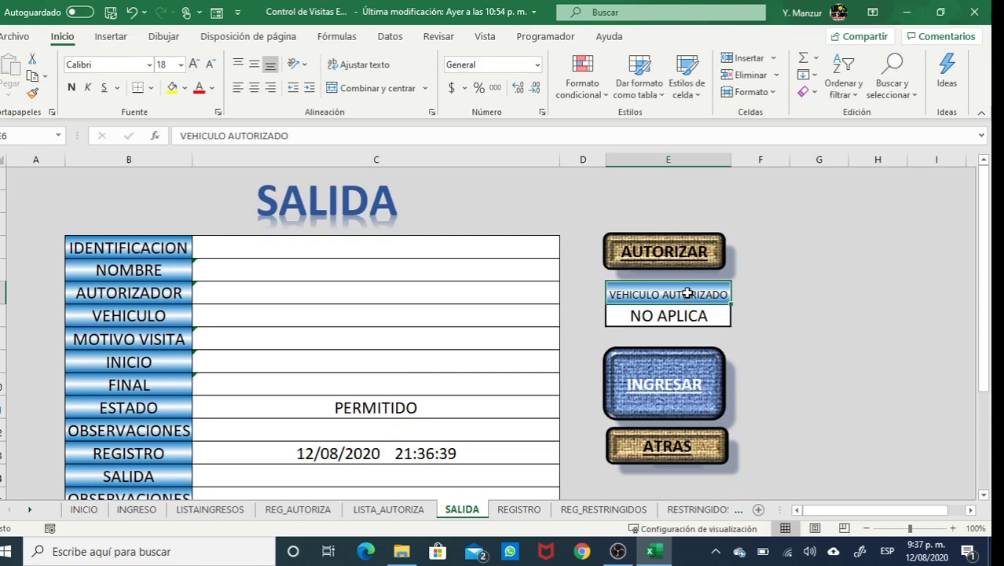
left_click_drag(688, 292, 687, 304)
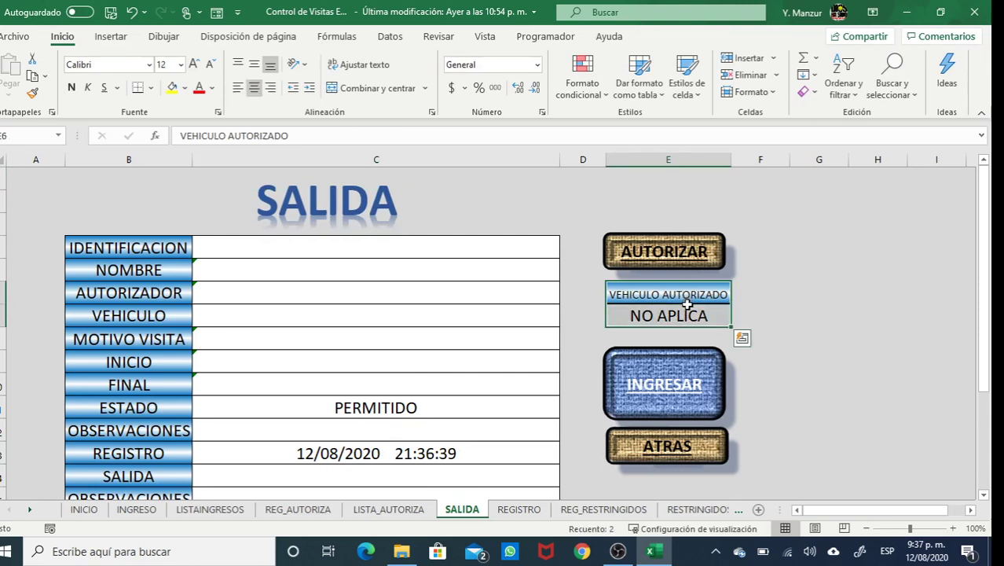
key("Delete")
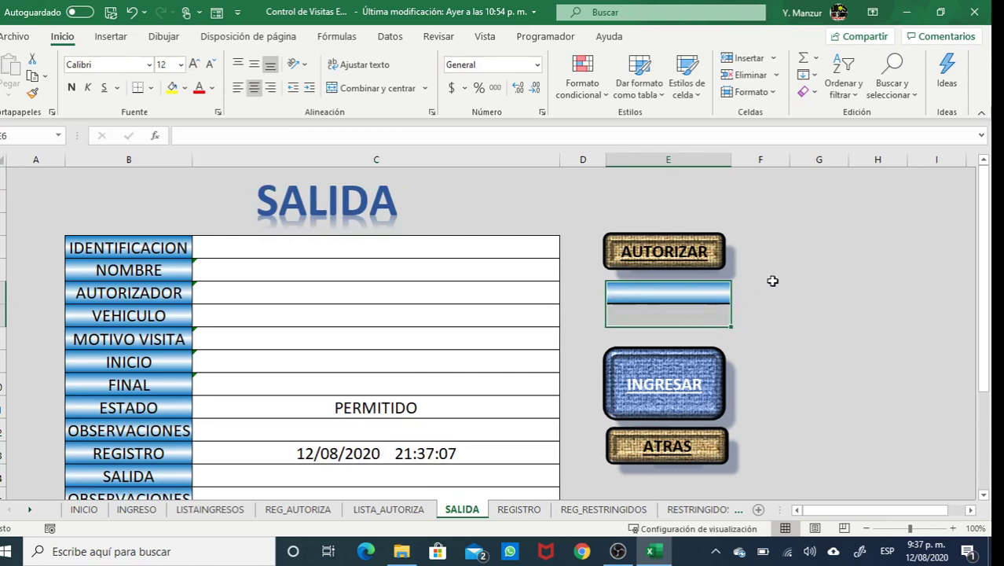
left_click_drag(799, 287, 799, 308)
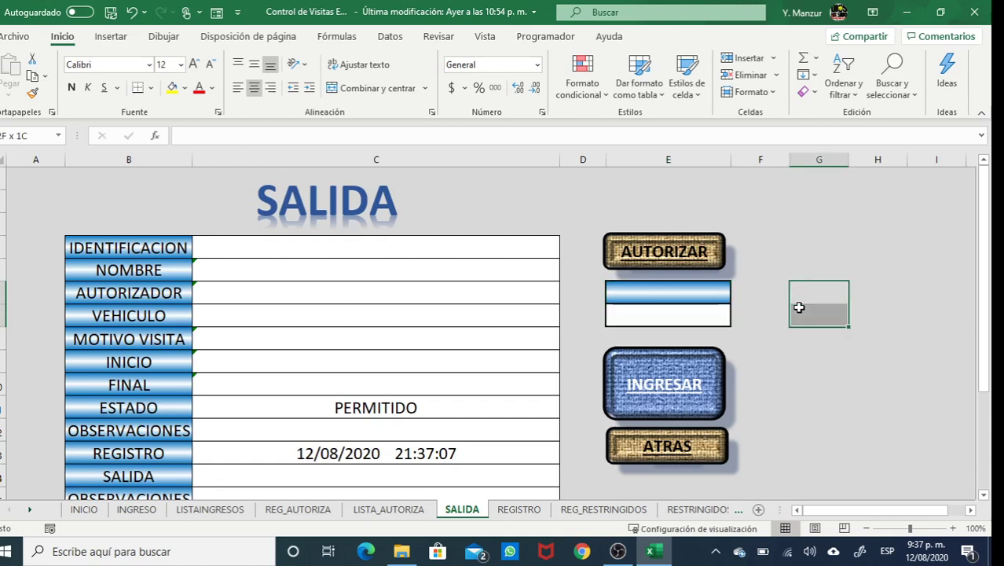
key("ctrl+c")
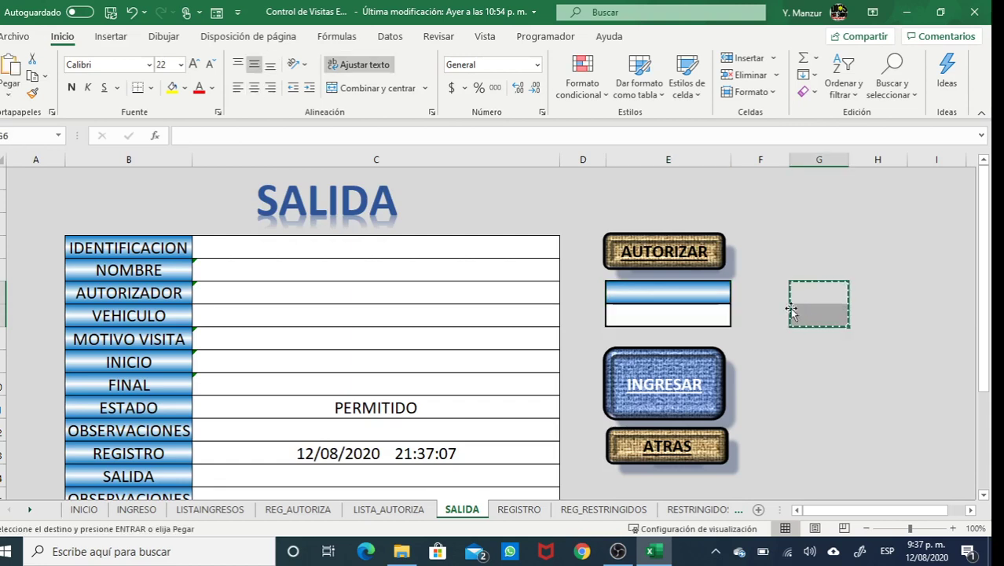
left_click(711, 292)
key("ctrl+v")
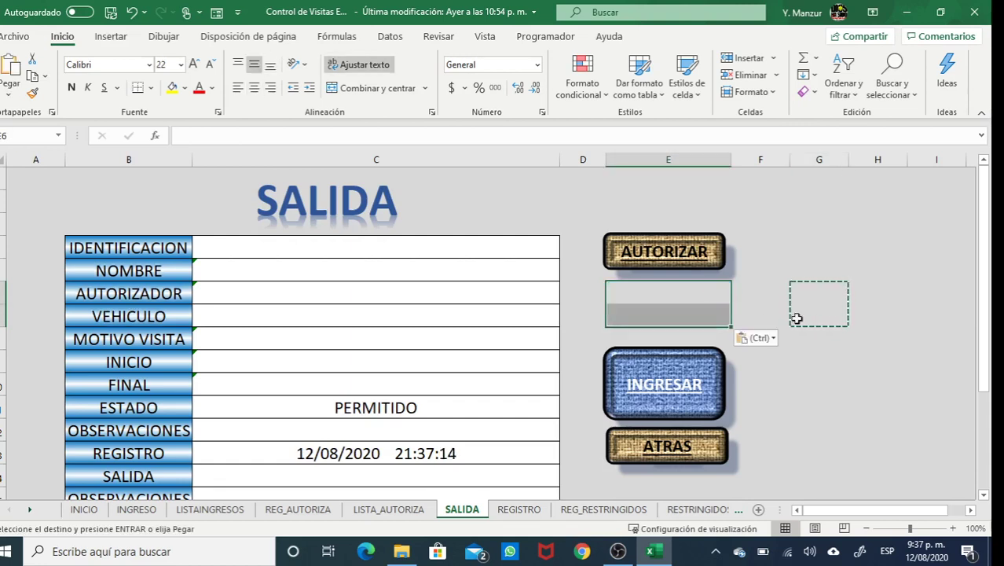
left_click(766, 309)
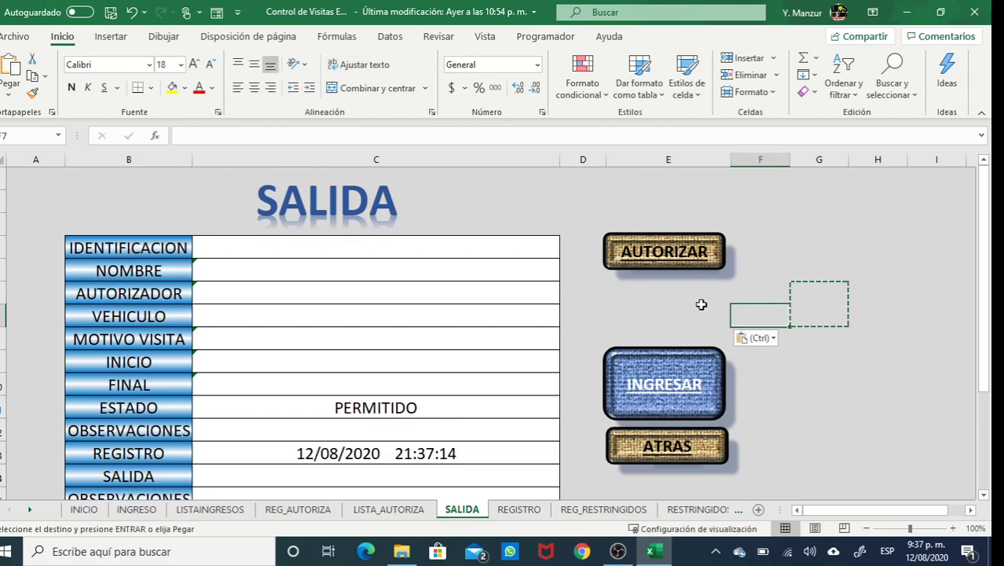
- Delete the AUTORIZAR button from the SALIDA sheet
left_click(684, 268, "ctrl")
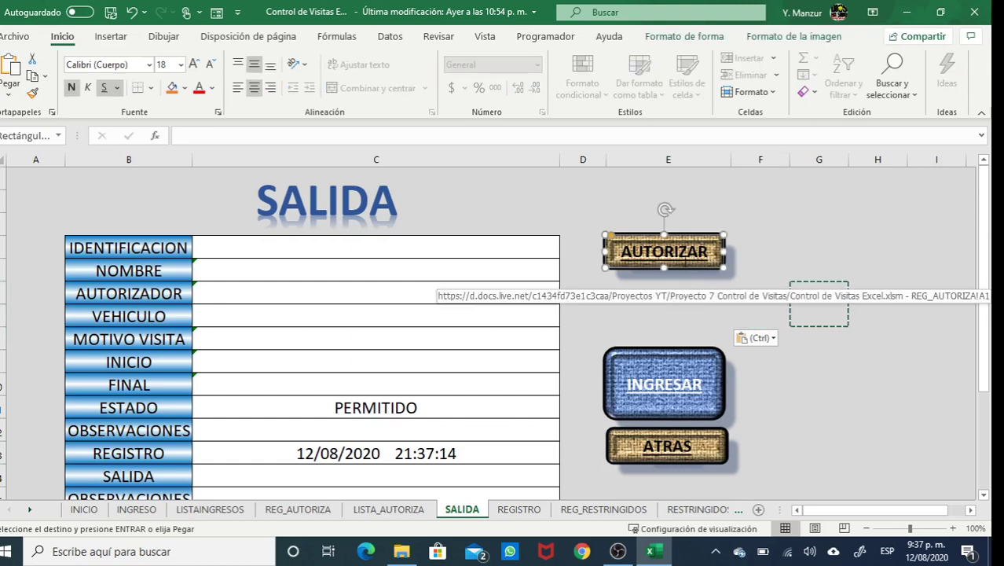
key("ctrl")
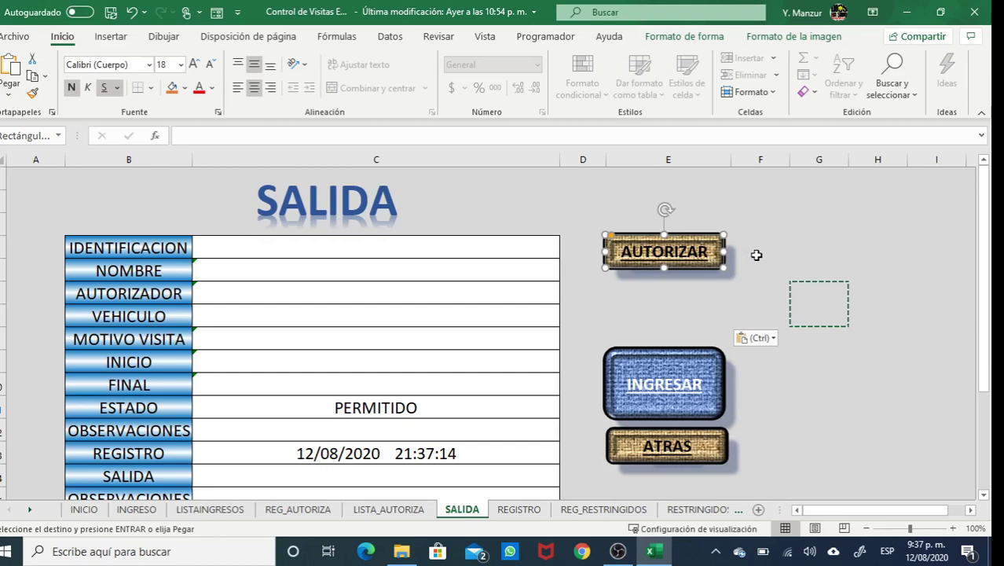
key("Delete")
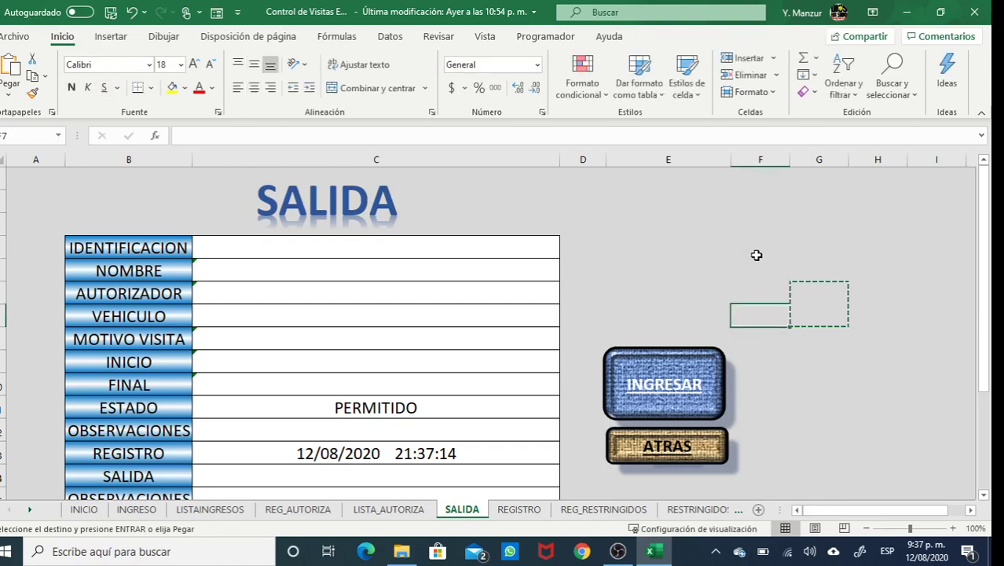
left_click(817, 246)
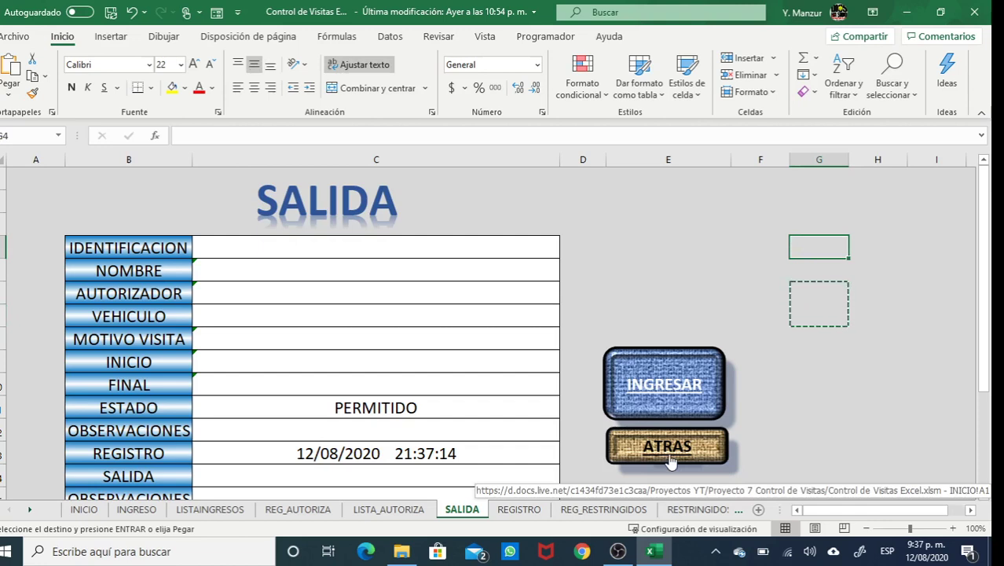
- Change the INGRESAR button's text on the SALIDA sheet to SALIDA and clear the leftover copy outline around G6:G7
left_click(139, 510)
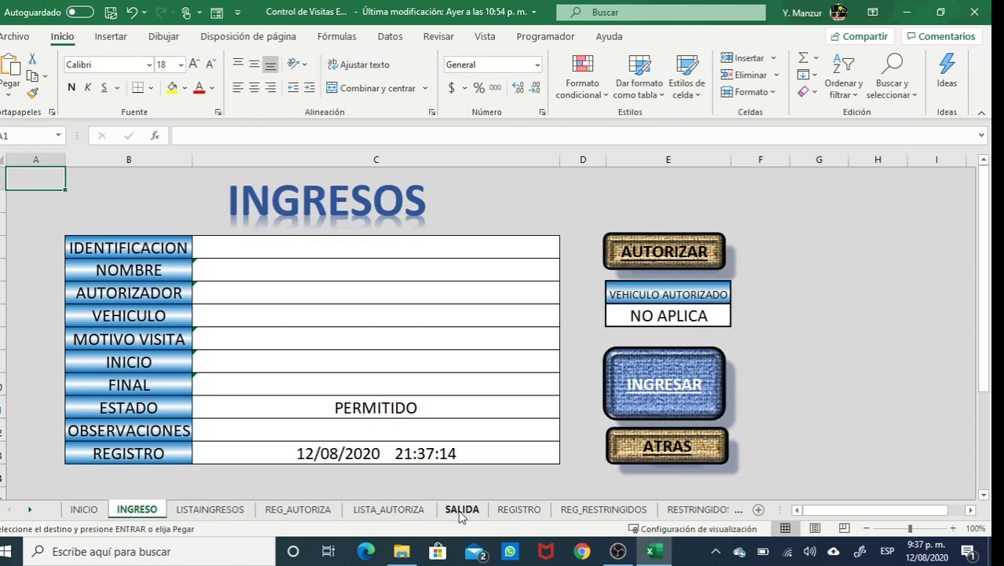
left_click(461, 511)
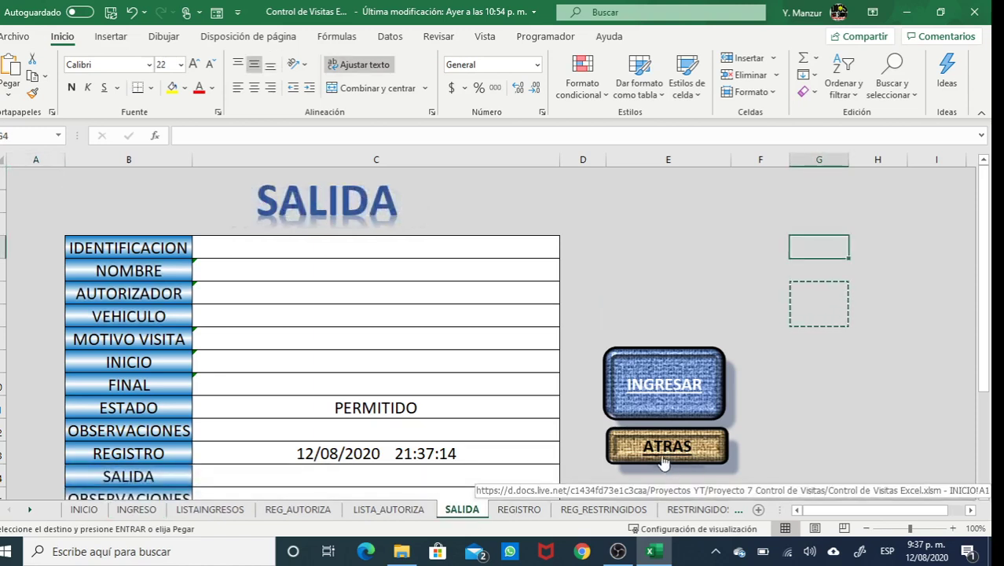
left_click(698, 393, "ctrl")
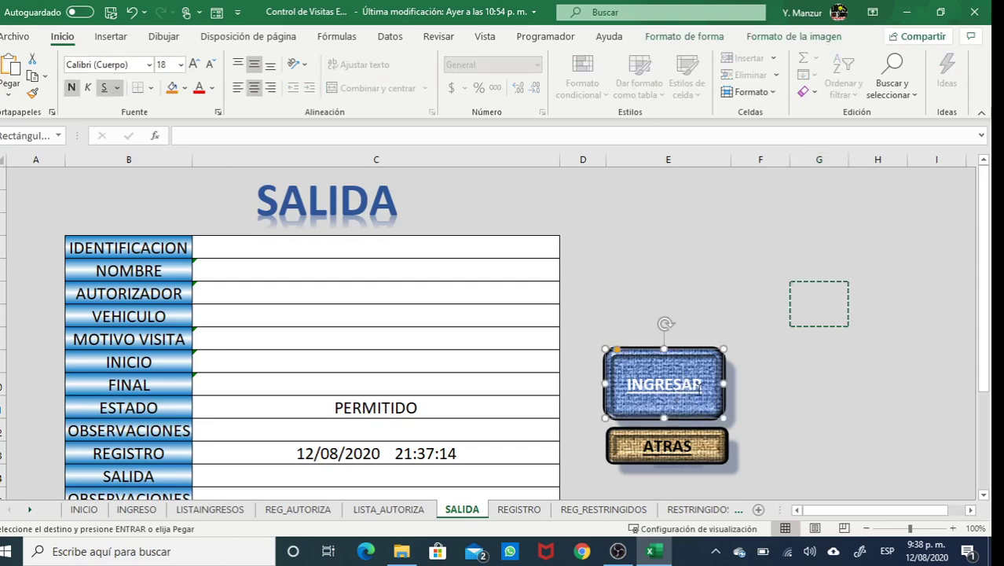
double_click(699, 389)
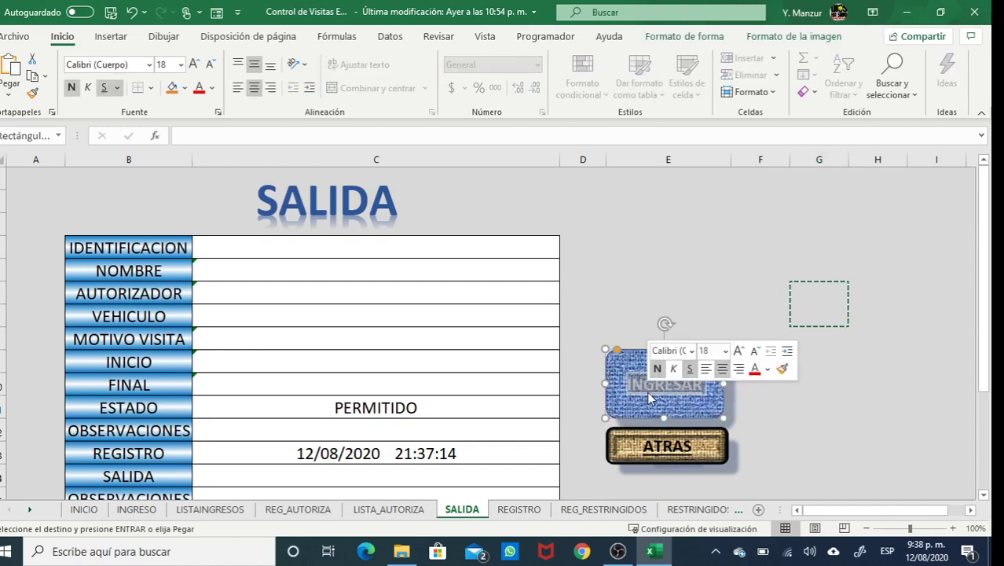
type("SALIDA")
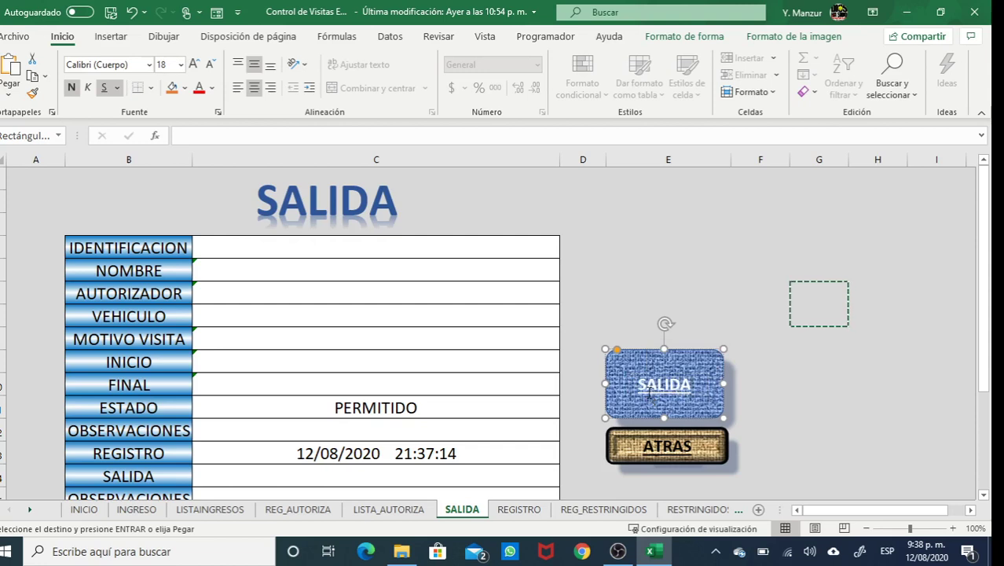
left_click(664, 266)
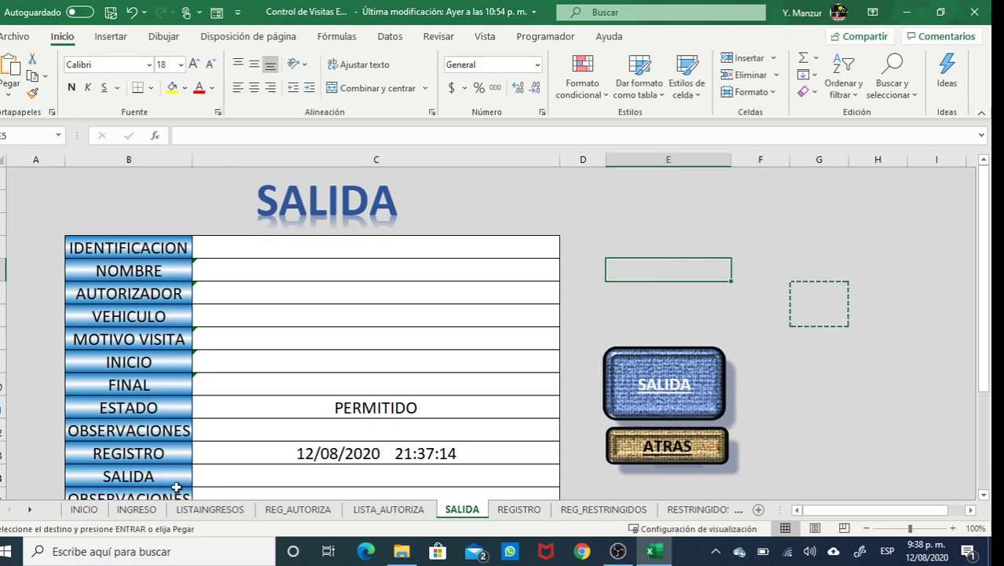
left_click(135, 510)
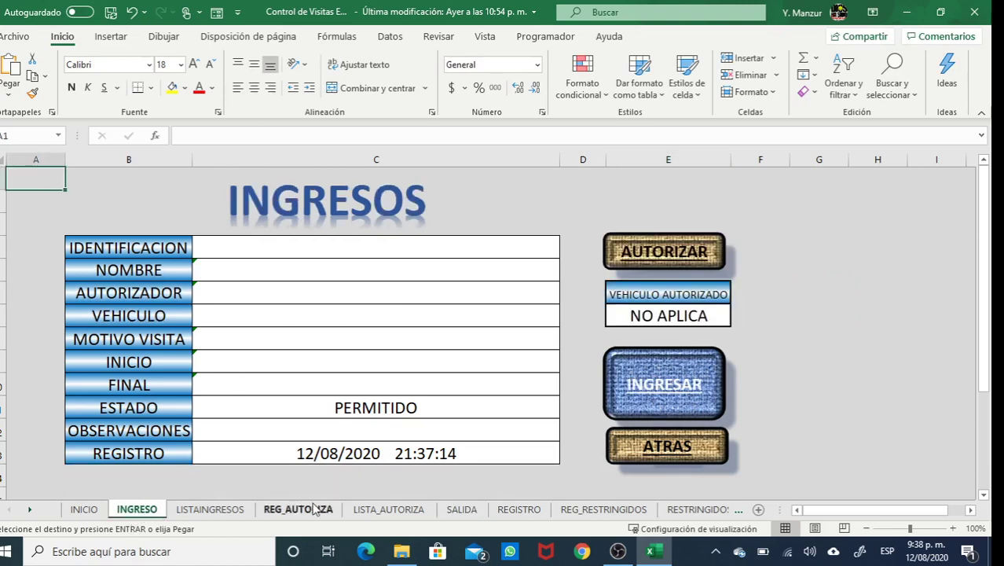
left_click(462, 510)
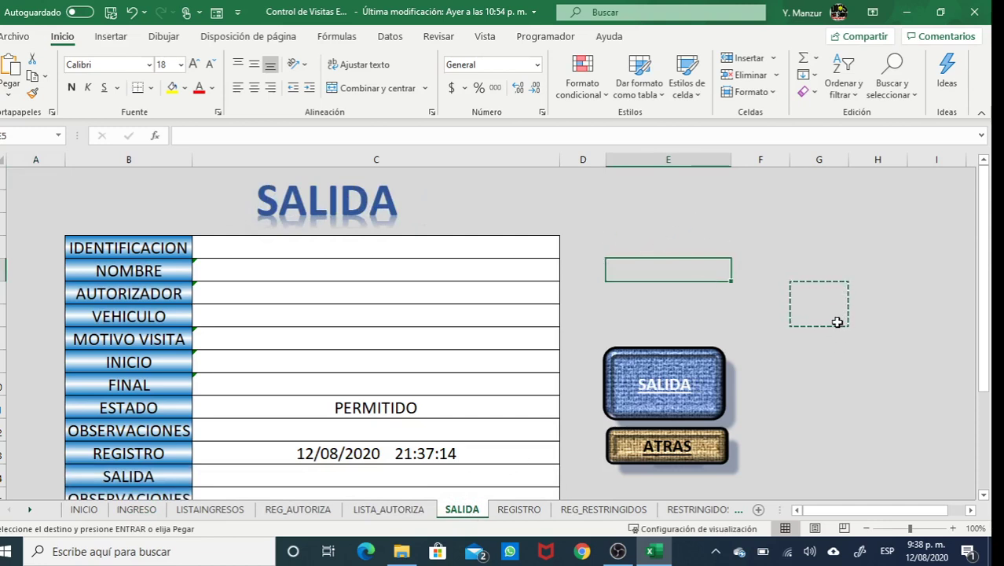
key("Escape")
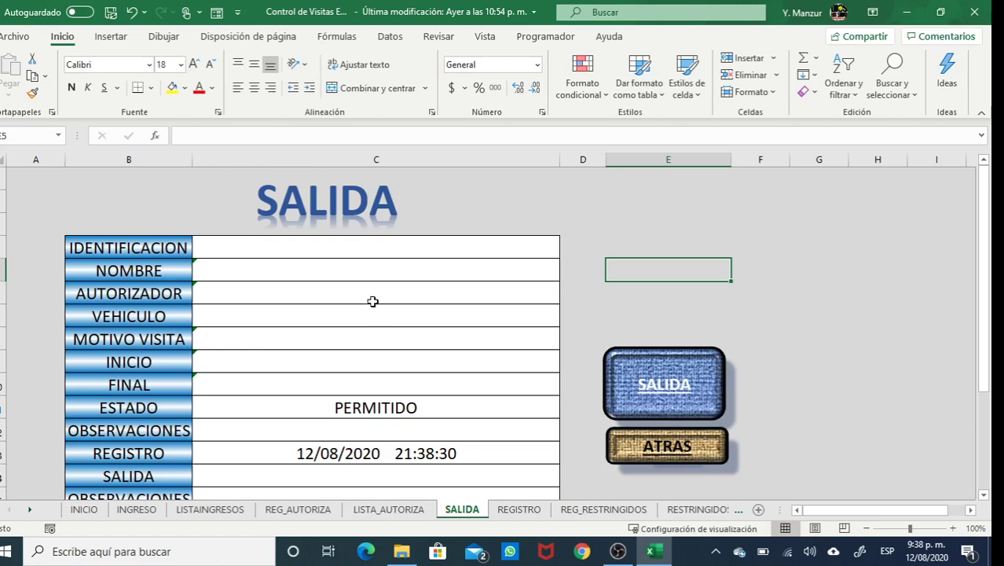
- Enter the identification number of a visitor from LISTA_AUTORIZA in the IDENTIFICACION cell C4 of the SALIDA form
left_click(369, 250)
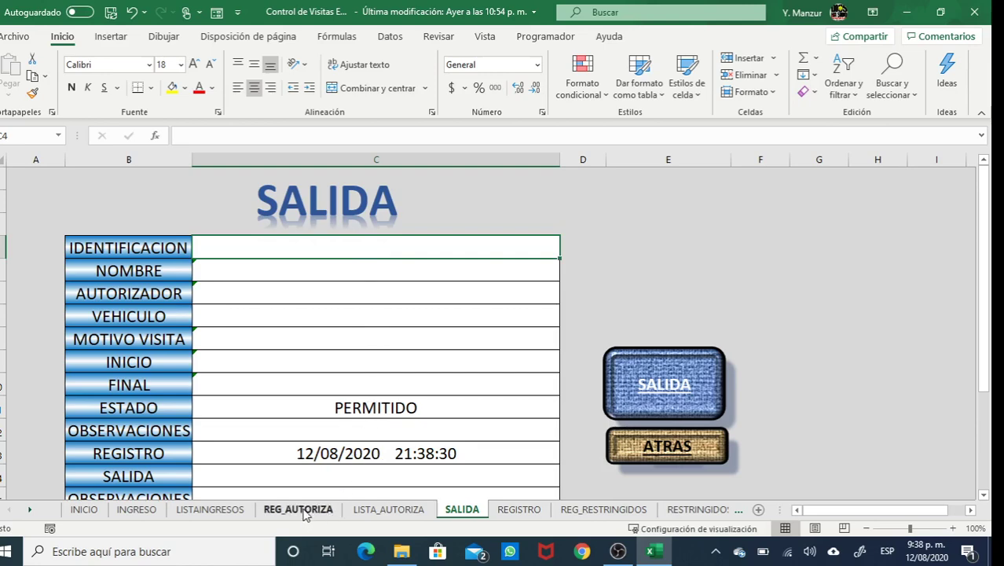
left_click(377, 511)
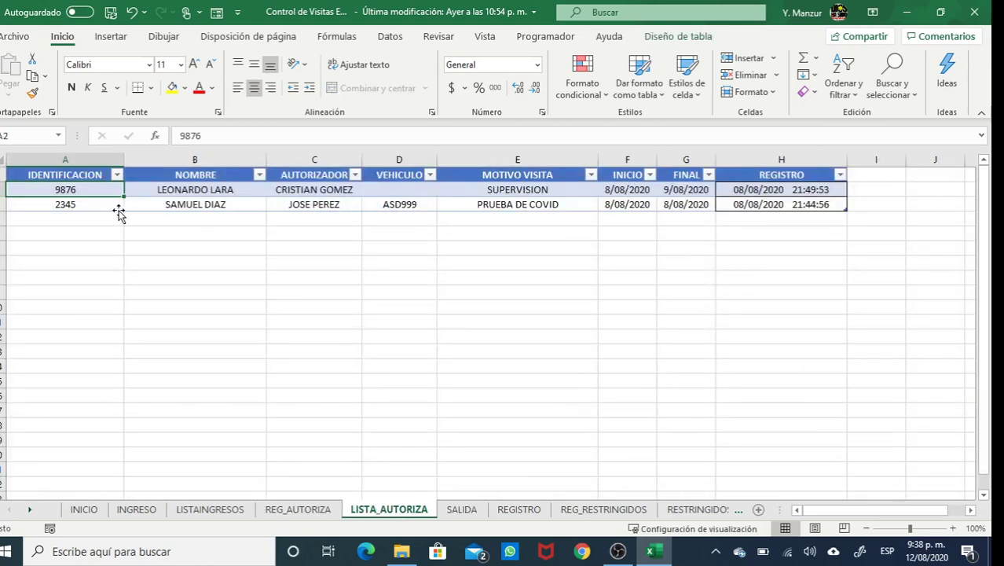
left_click(462, 509)
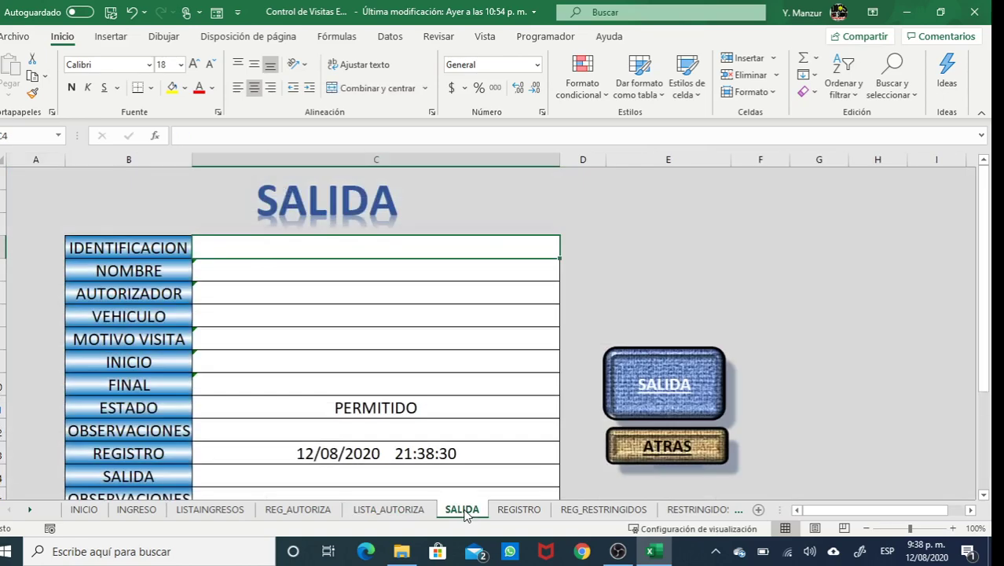
type("2345")
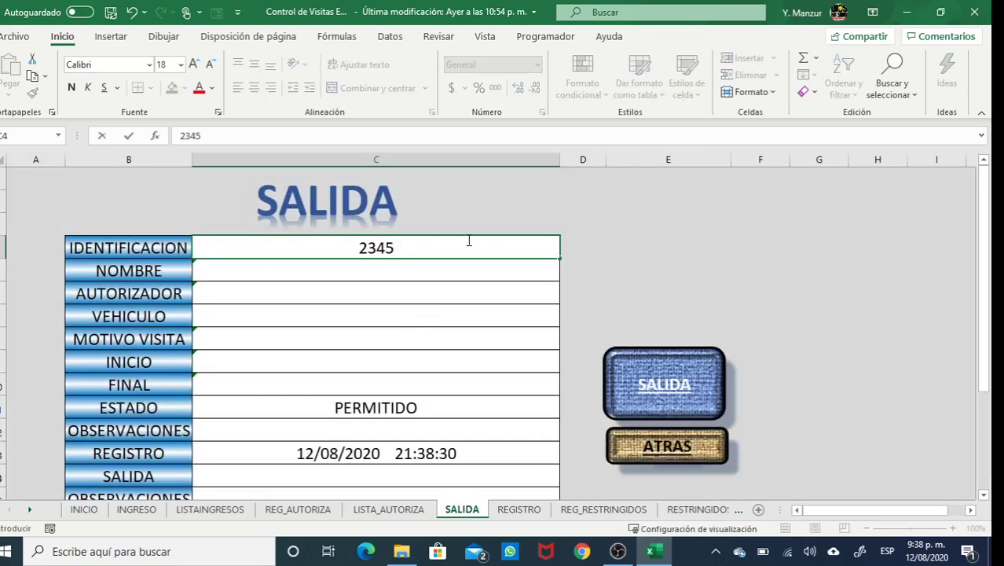
key("Return")
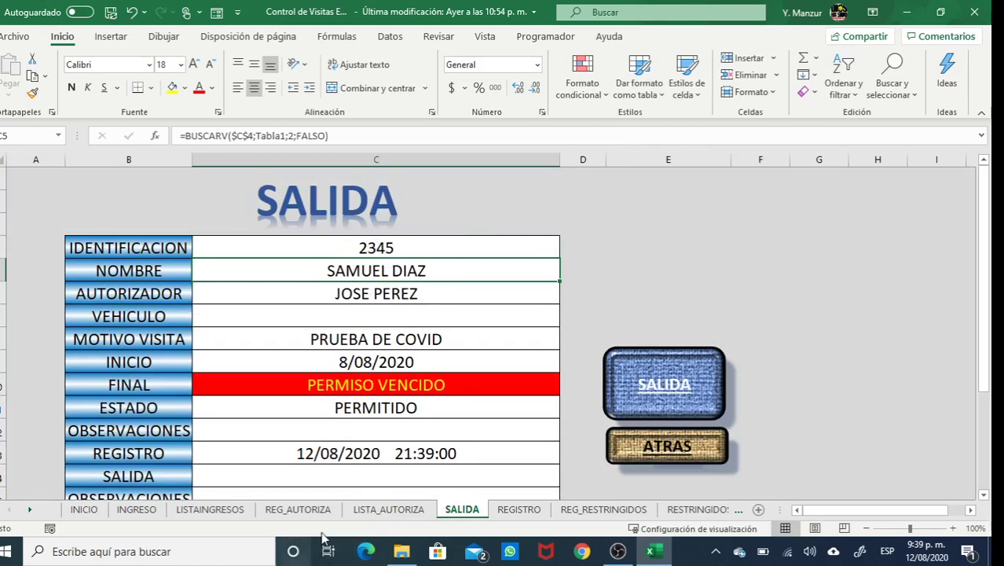
- Clear the inherited contents of C5:C13 on the SALIDA form, from NOMBRE through REGISTRO
left_click(300, 513)
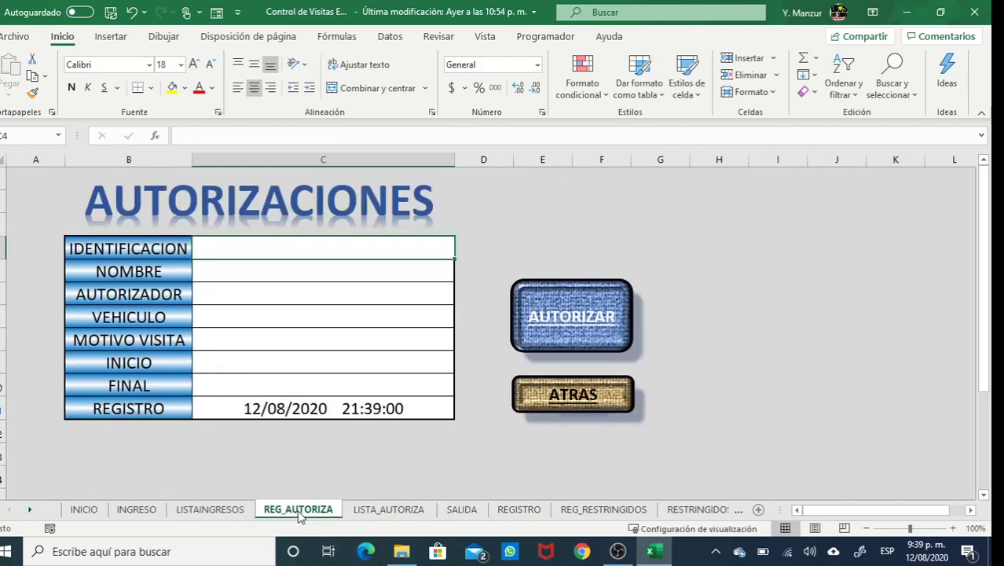
left_click(369, 509)
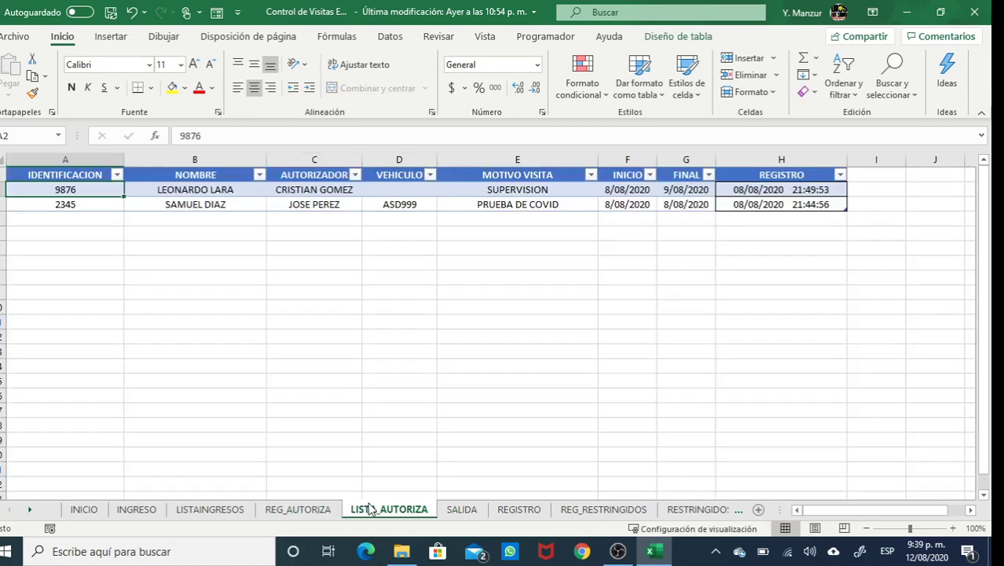
left_click(463, 509)
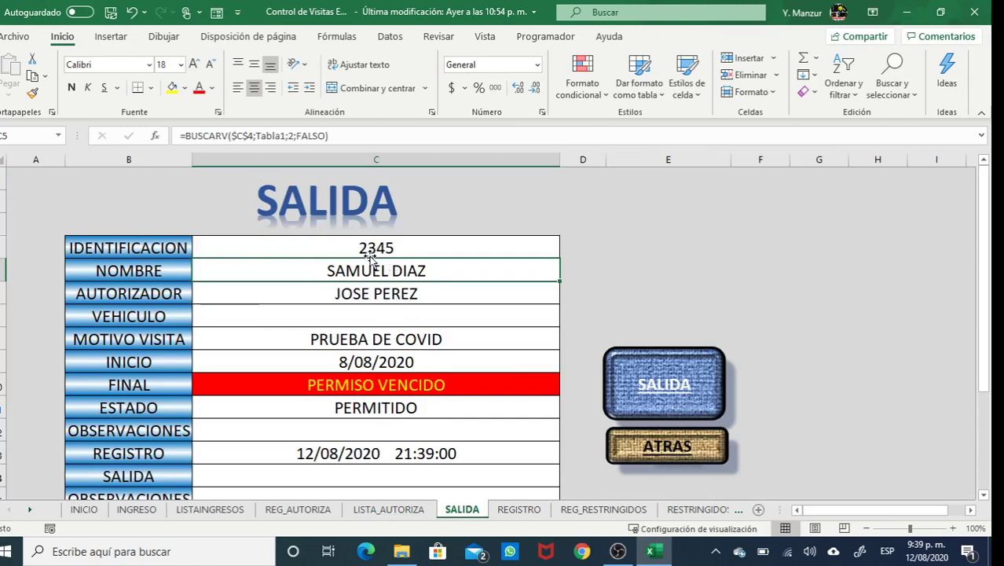
left_click(210, 510)
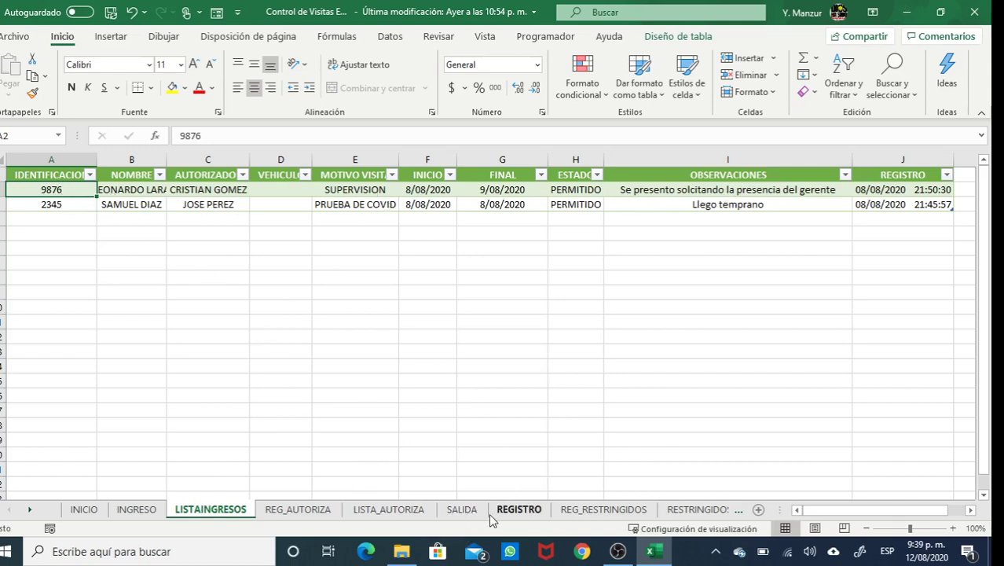
left_click(462, 509)
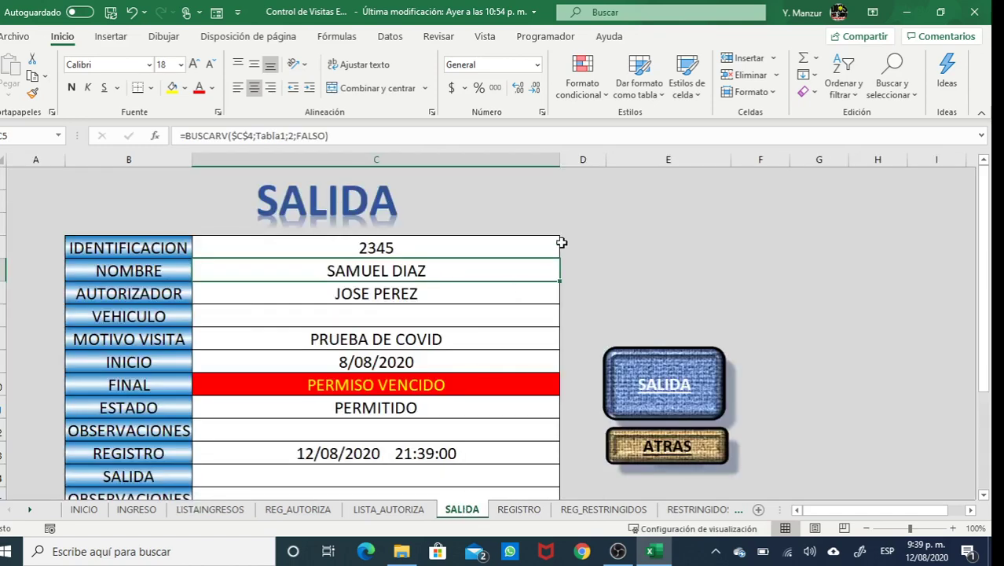
left_click_drag(391, 271, 385, 453)
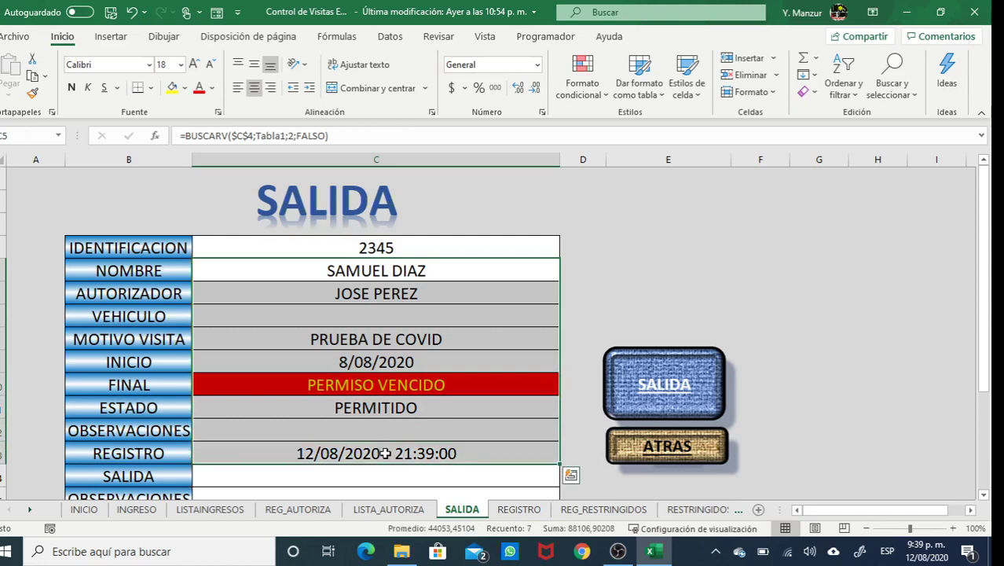
key("Delete")
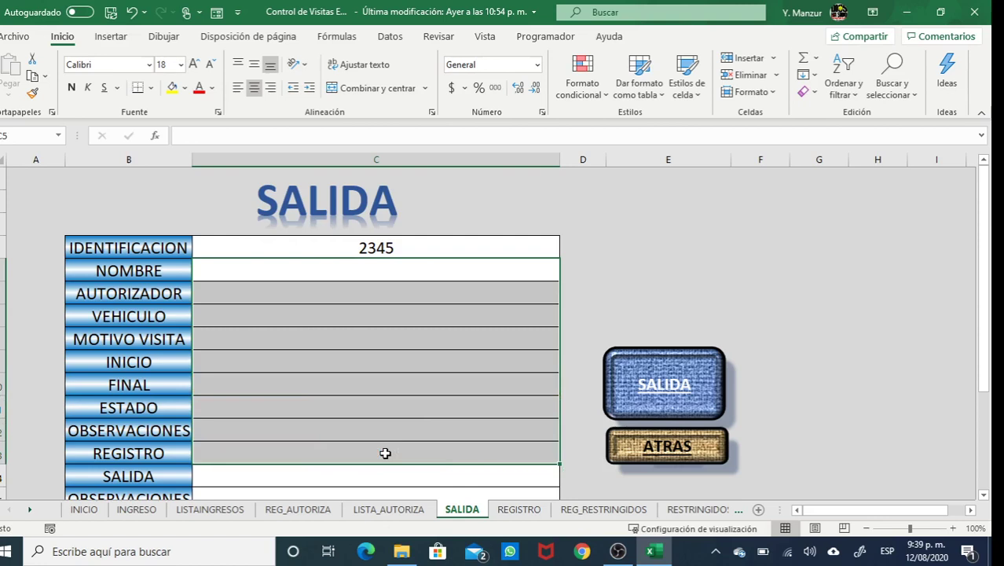
left_click(440, 386)
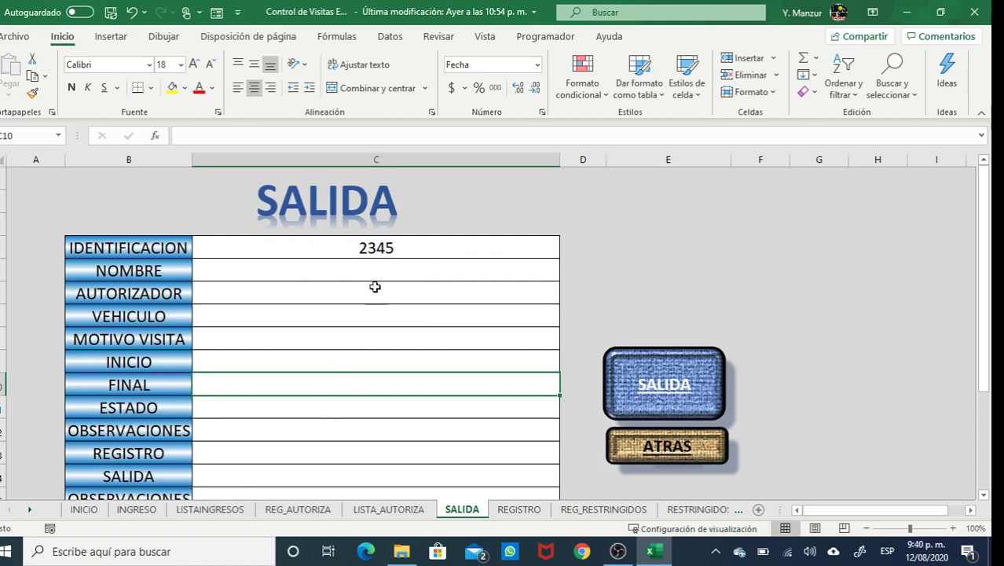
- Point the data validation list of the IDENTIFICACION cell C4 to column A of LISTAINGRESOS, =LISTAINGRESOS!$A:$A
left_click(390, 249)
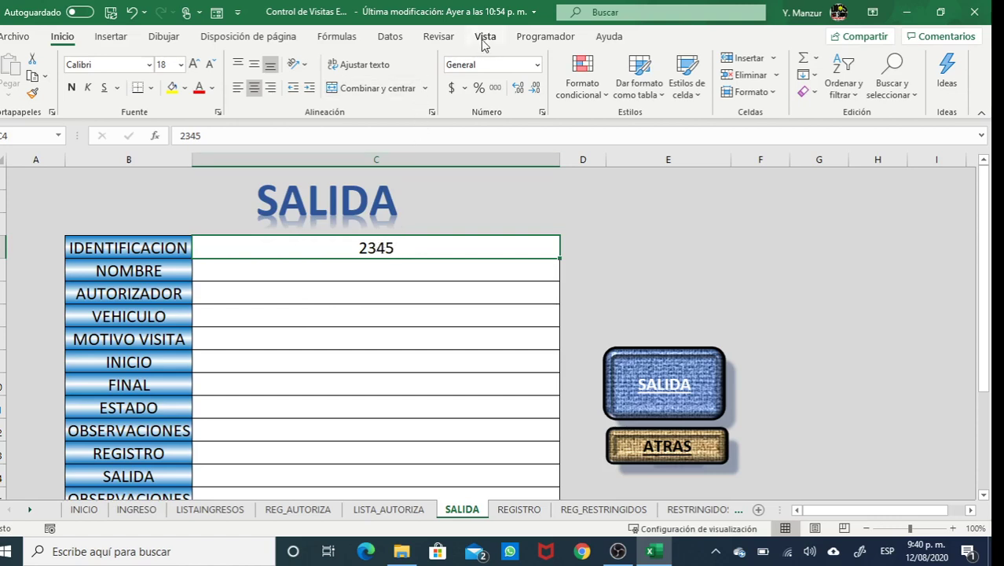
left_click(391, 37)
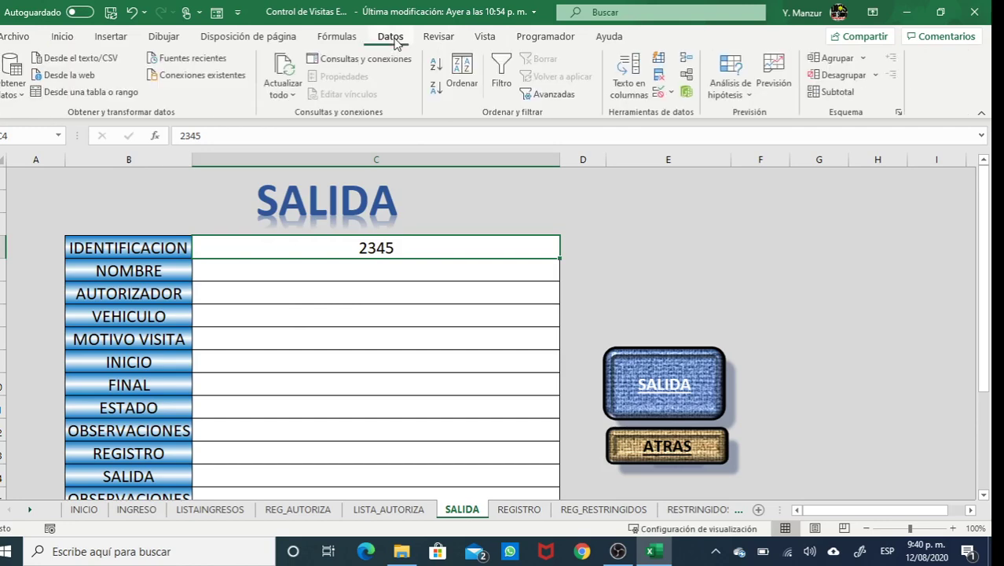
left_click(672, 93)
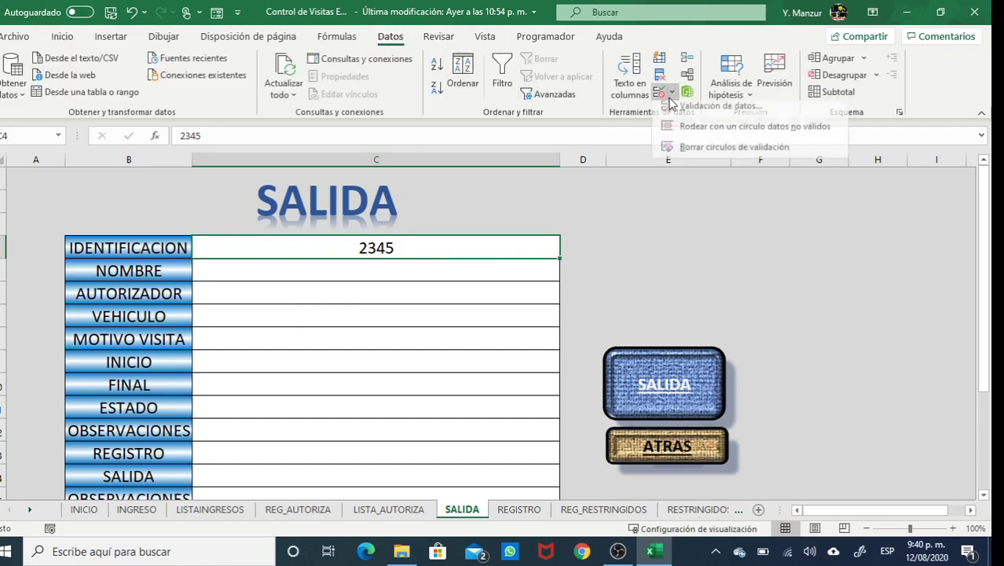
left_click(707, 121)
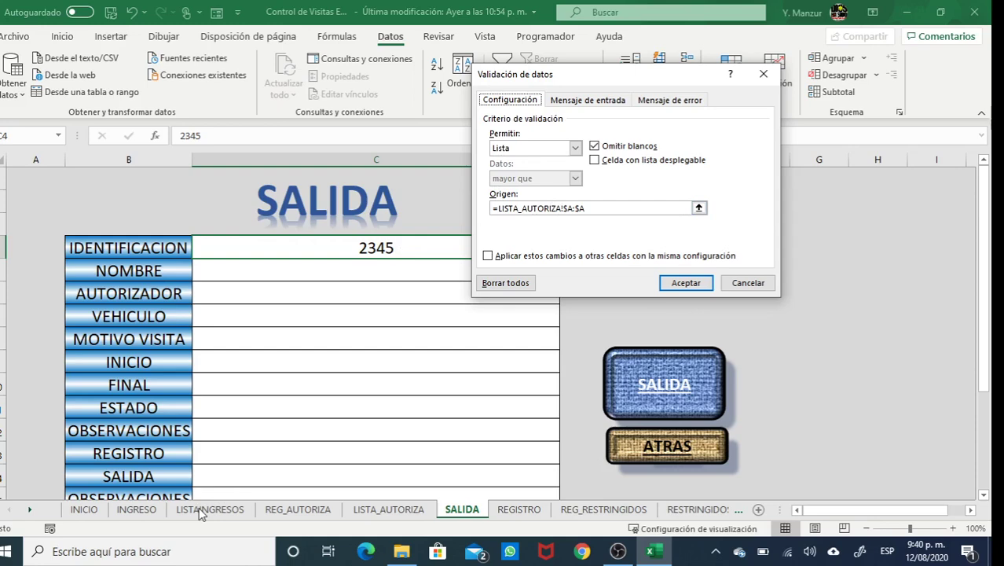
left_click(700, 209)
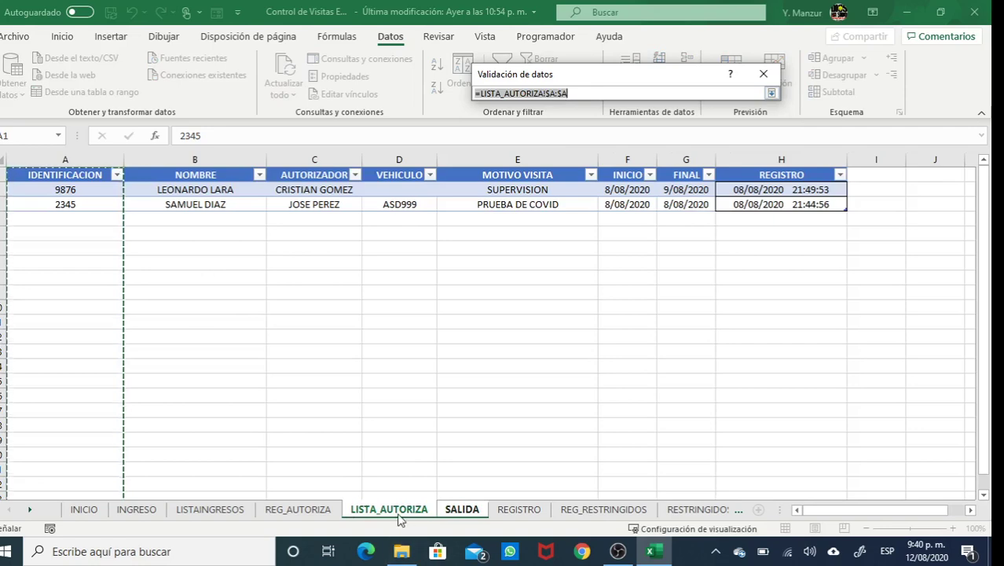
left_click(201, 510)
left_click(77, 158)
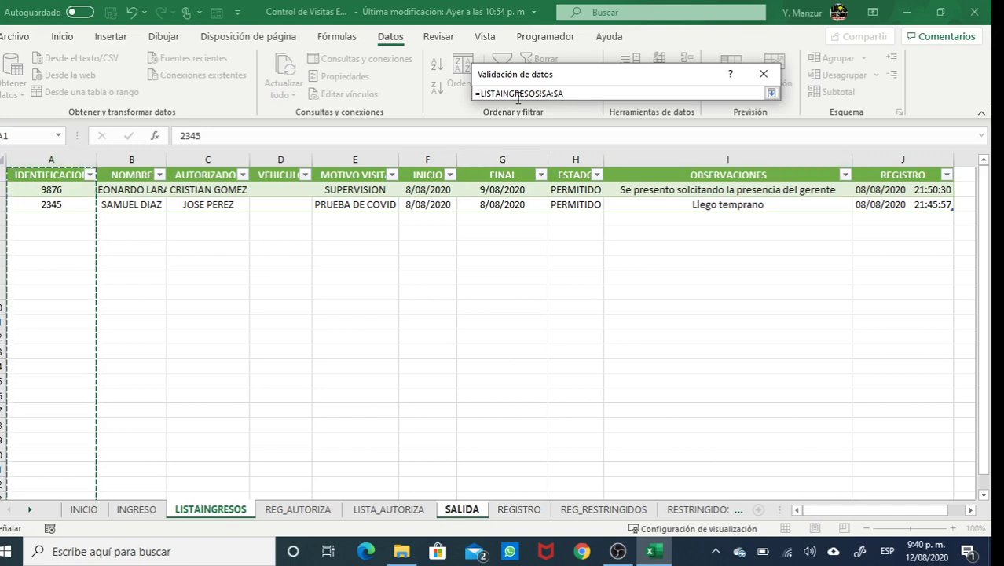
left_click(772, 94)
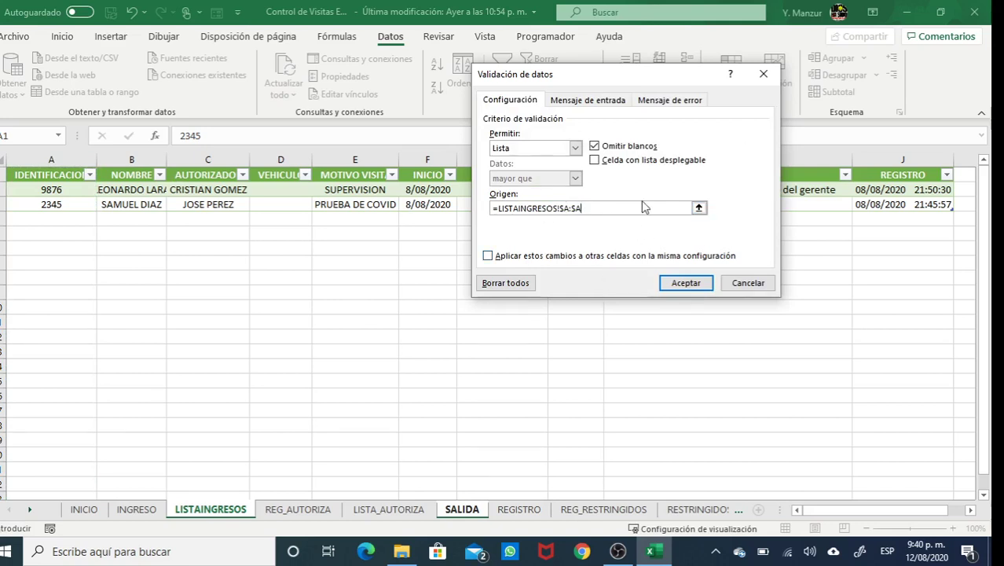
- Replace the title of the validation's error alert with INGRESO NO REGISTRADO
left_click(675, 104)
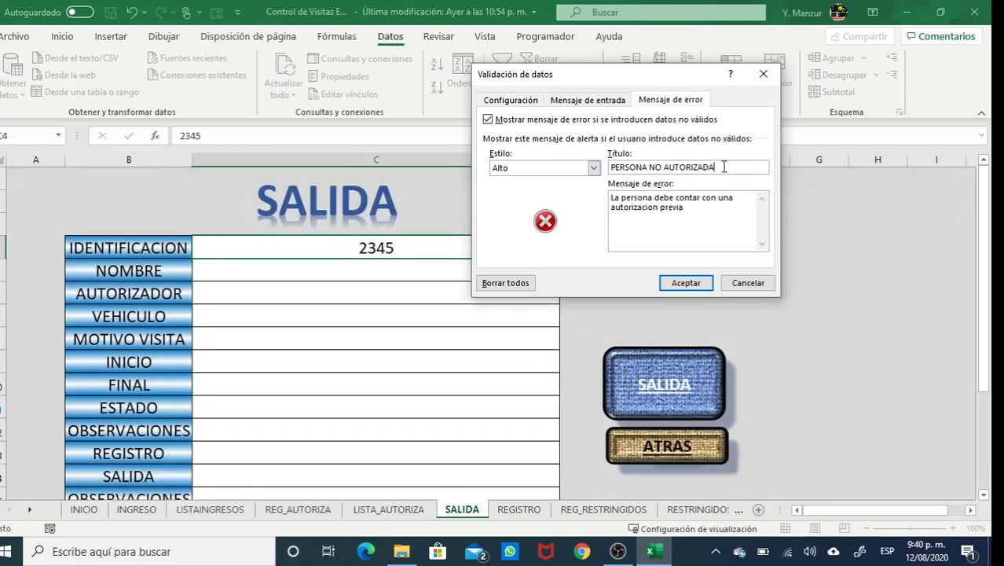
left_click_drag(717, 167, 615, 166)
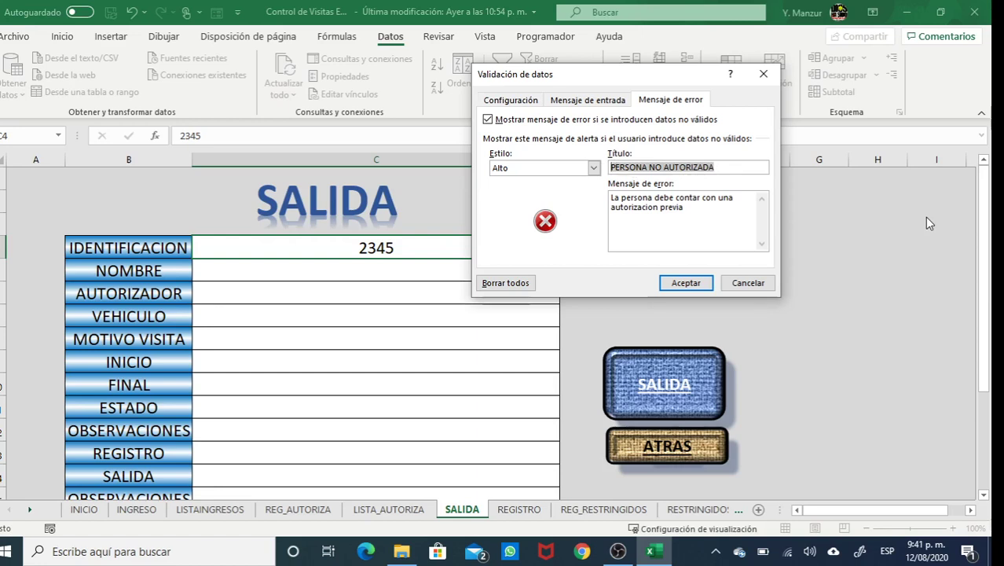
type("INGRESO NO REGISTRA")
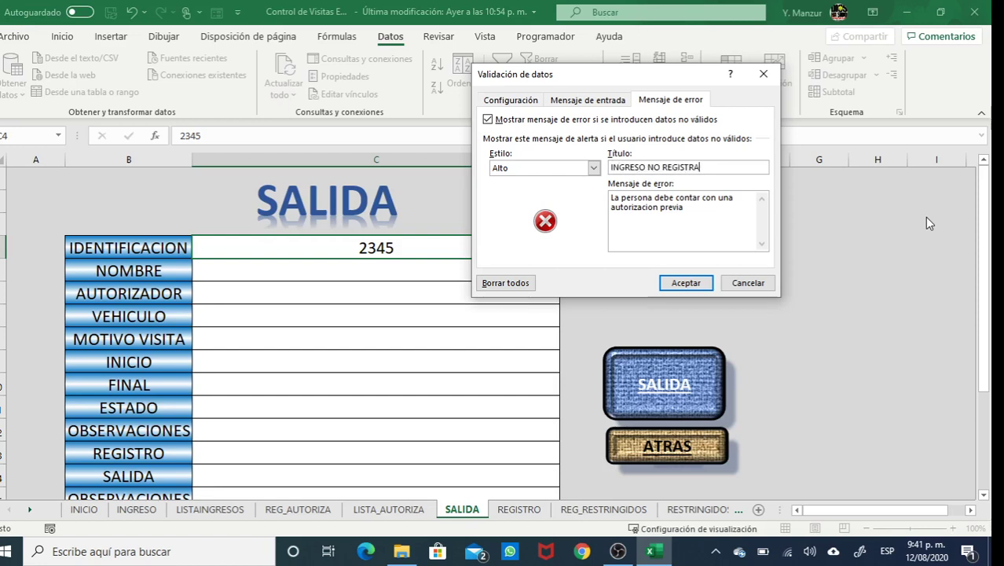
type("DO")
- Replace the validation's error message with "La persona no tiene ingreso registrado" and apply the settings to the IDENTIFICACION cell C4
left_click_drag(685, 209, 608, 203)
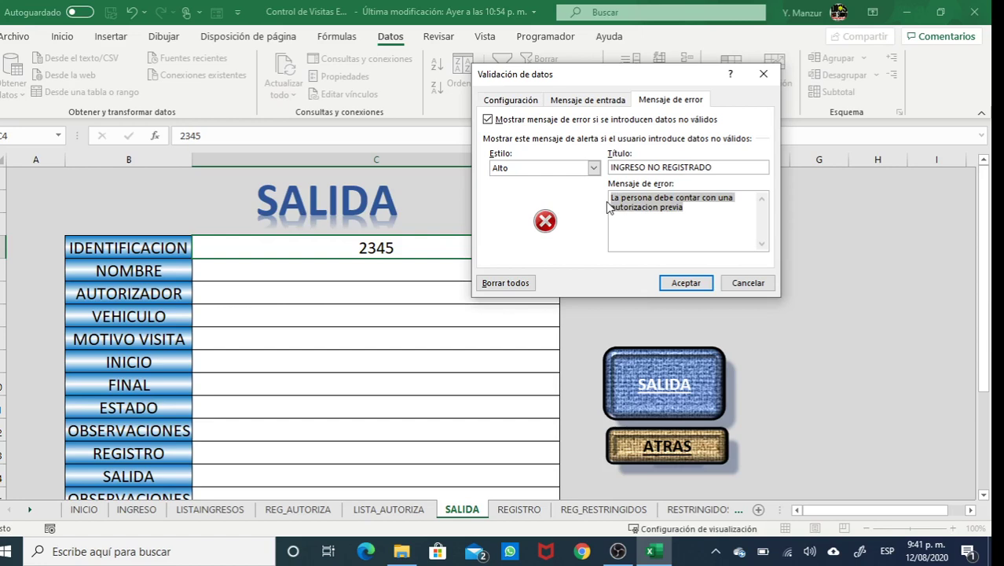
type("I")
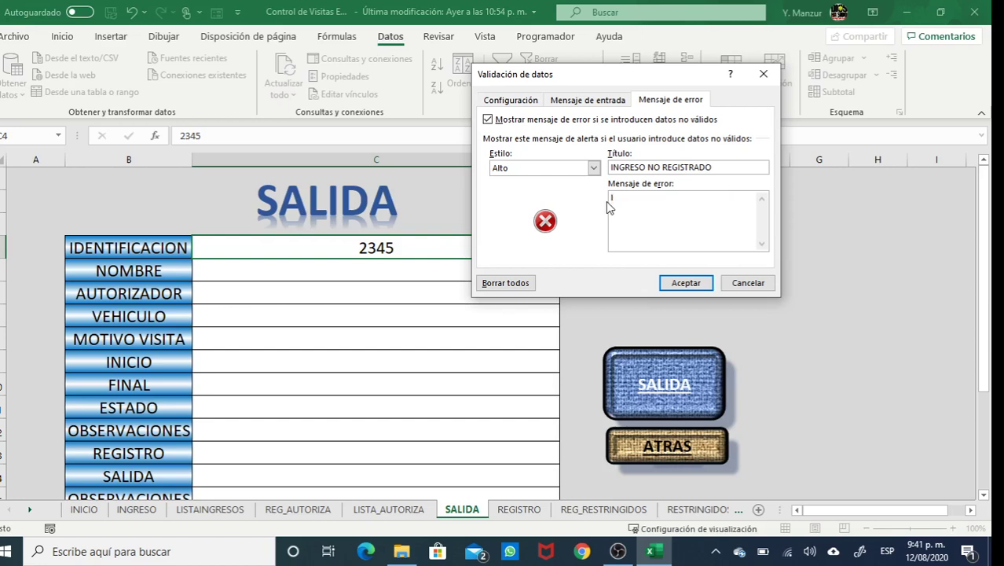
type("a ")
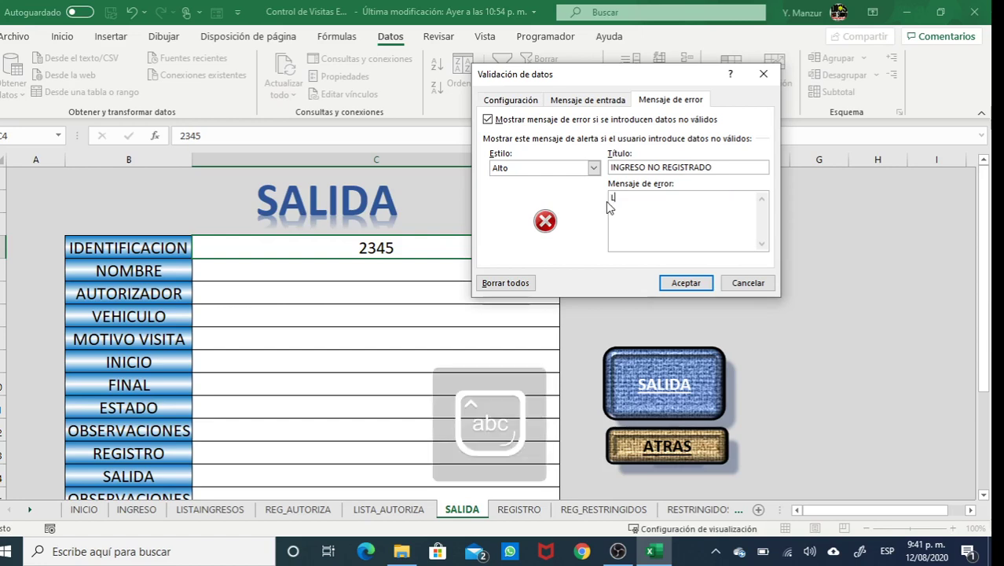
type("perso")
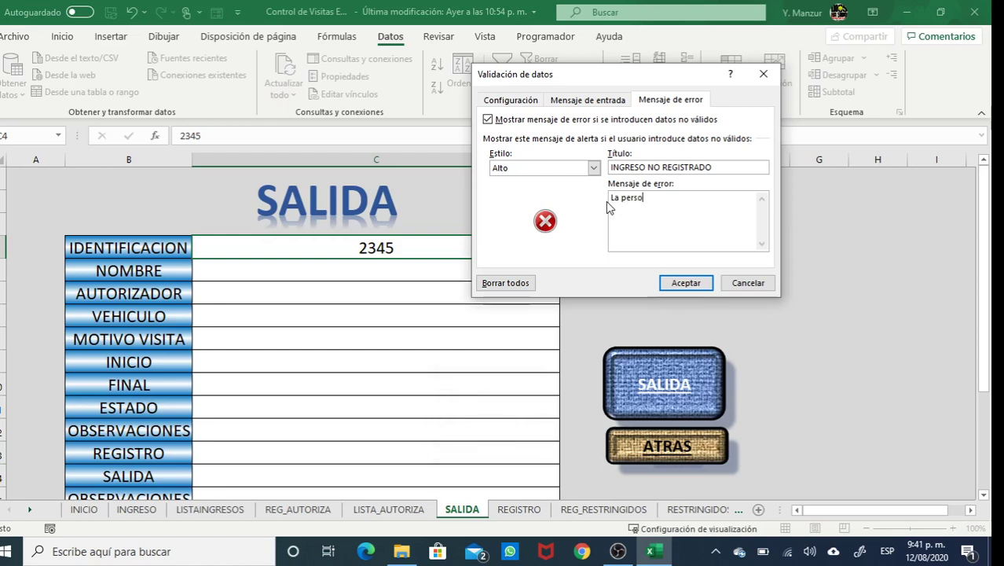
type("na no tiene ingreso regist")
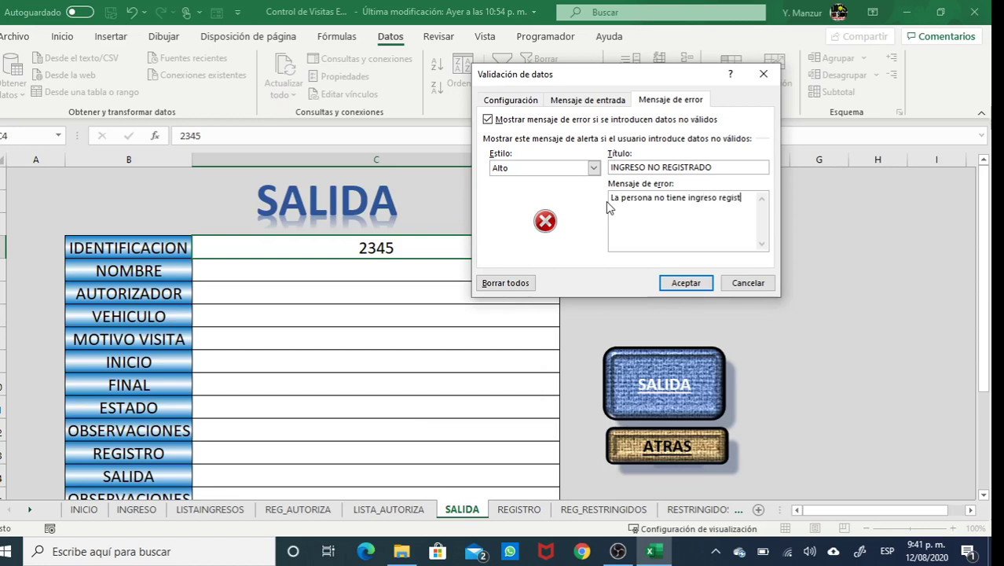
type("rado")
left_click(686, 285)
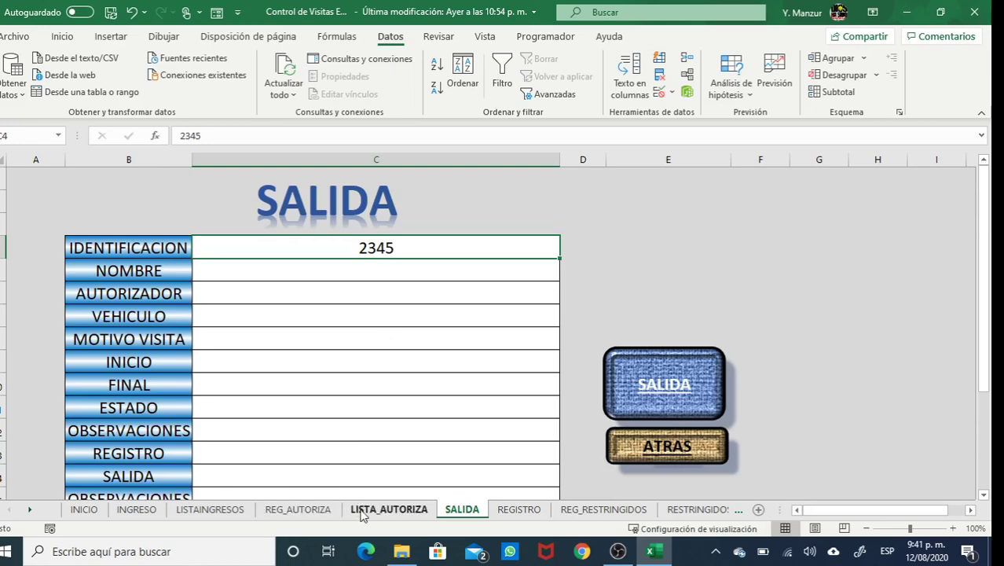
- Compare LISTA_AUTORIZA with LISTAINGRESOS, try to enter an unregistered identification in SALIDA's cell C4, and cancel the entry
left_click(390, 510)
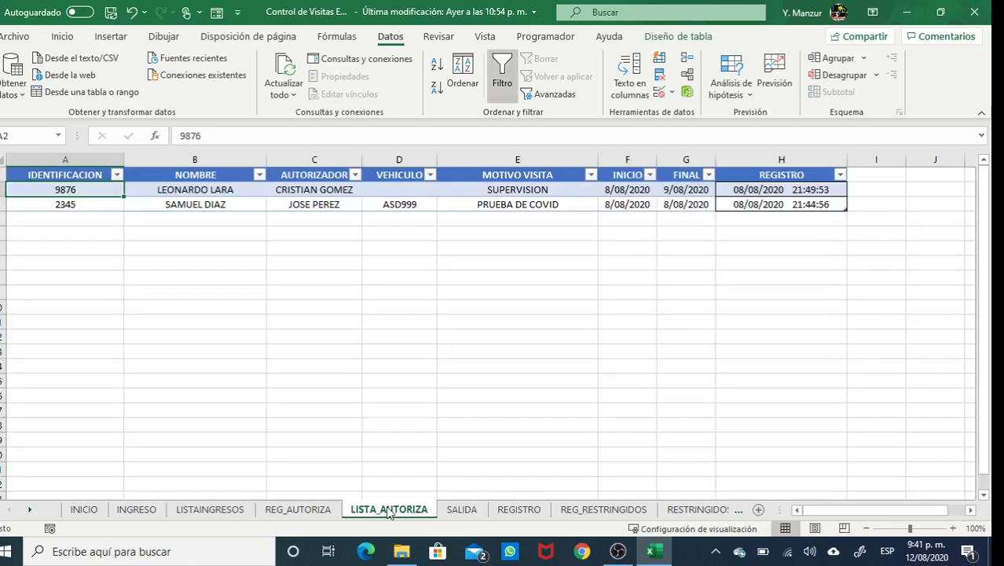
left_click(224, 511)
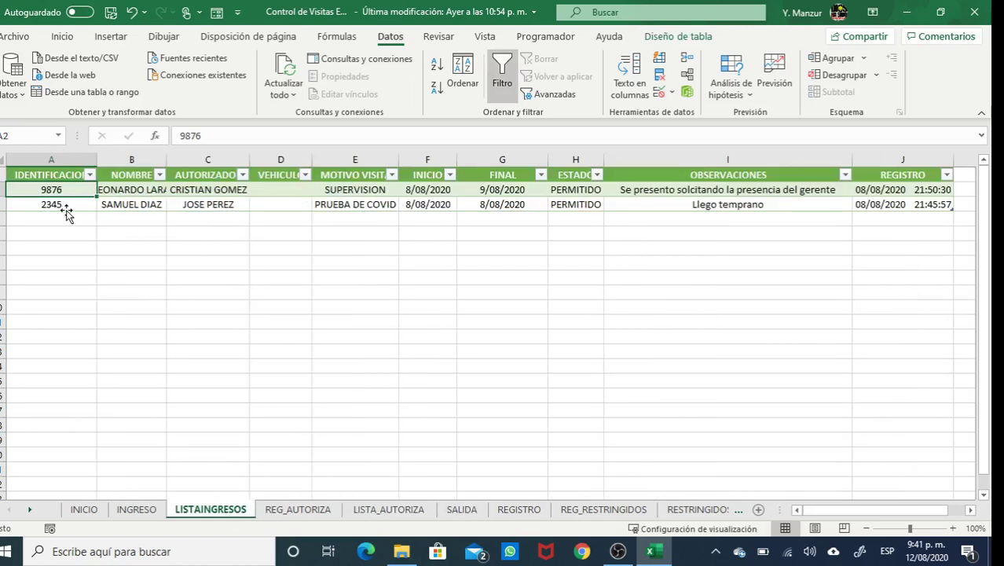
left_click(464, 510)
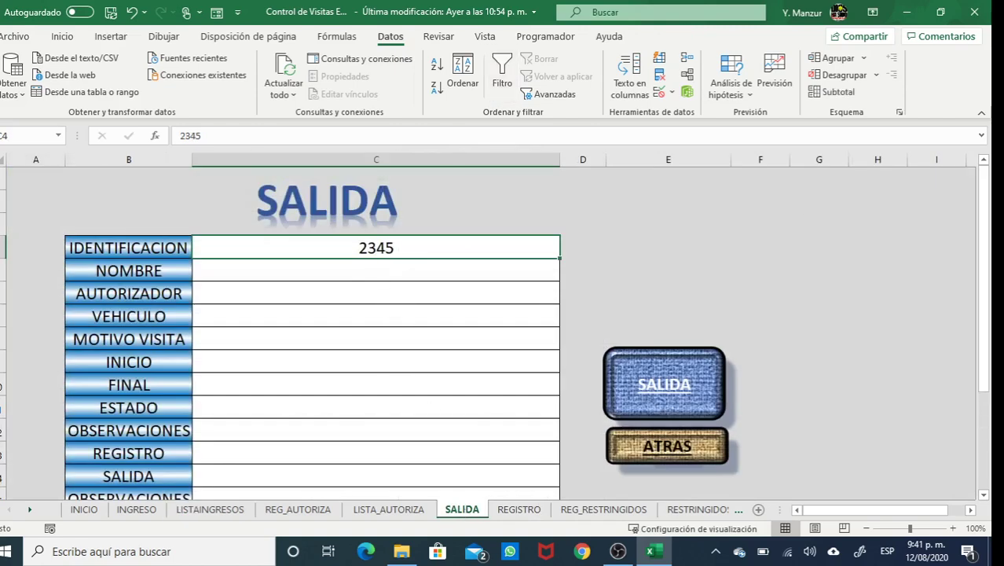
type("333333")
key("Return")
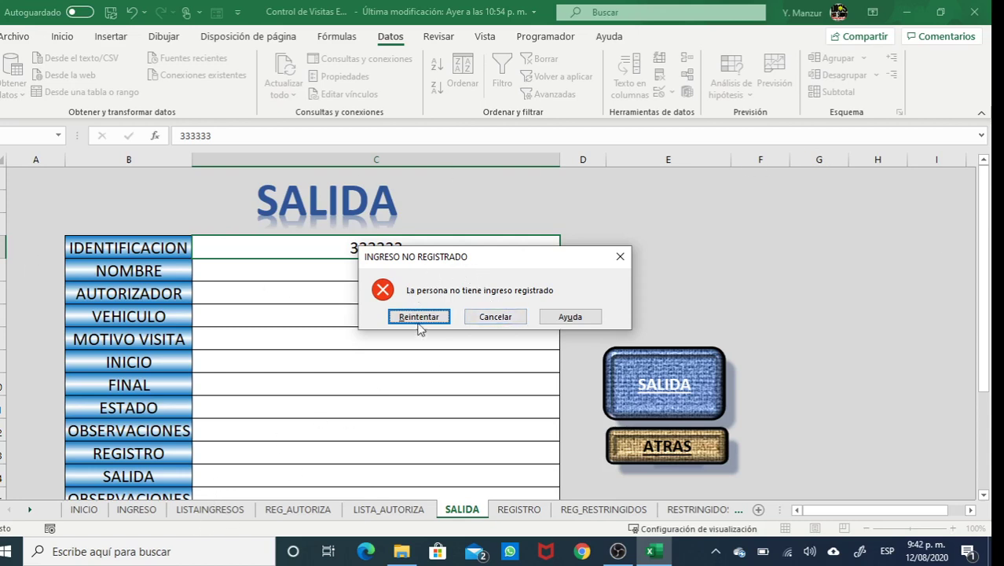
left_click(495, 315)
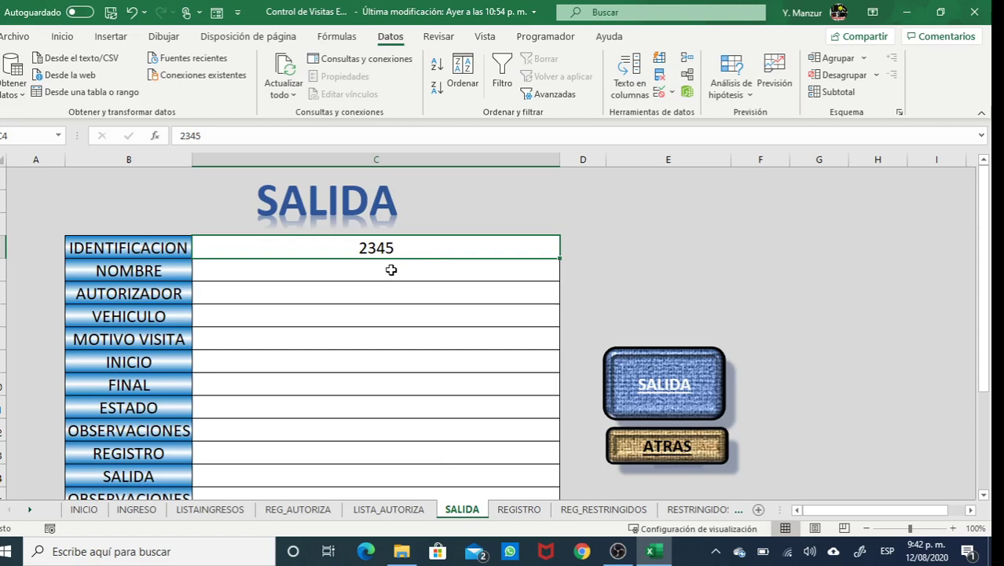
- Enter =BUSCARV($C$4;Tabla3;2;FALSO) in the NOMBRE cell C5, looking up the identification in the whole LISTAINGRESOS table
left_click(388, 270)
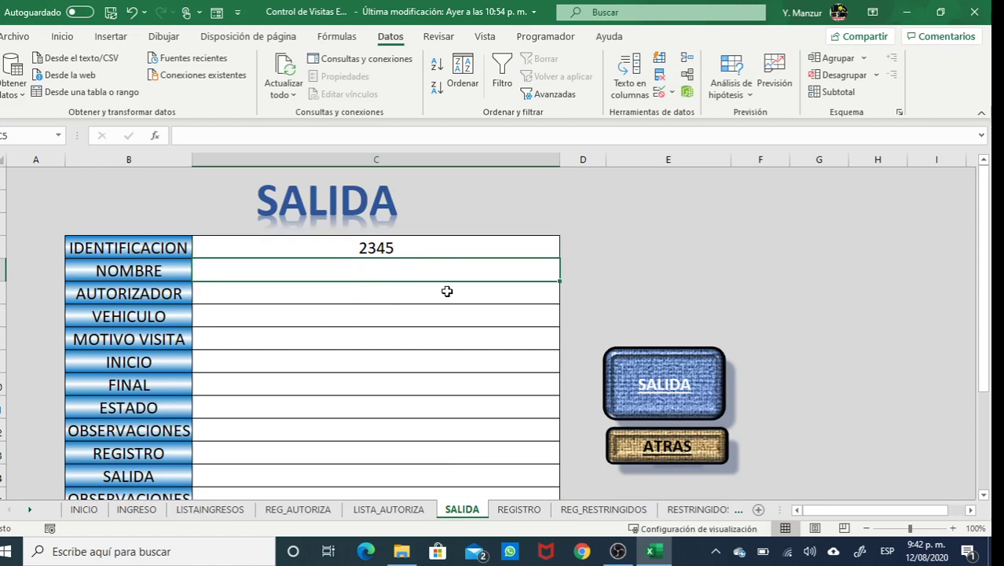
type("=buscarv")
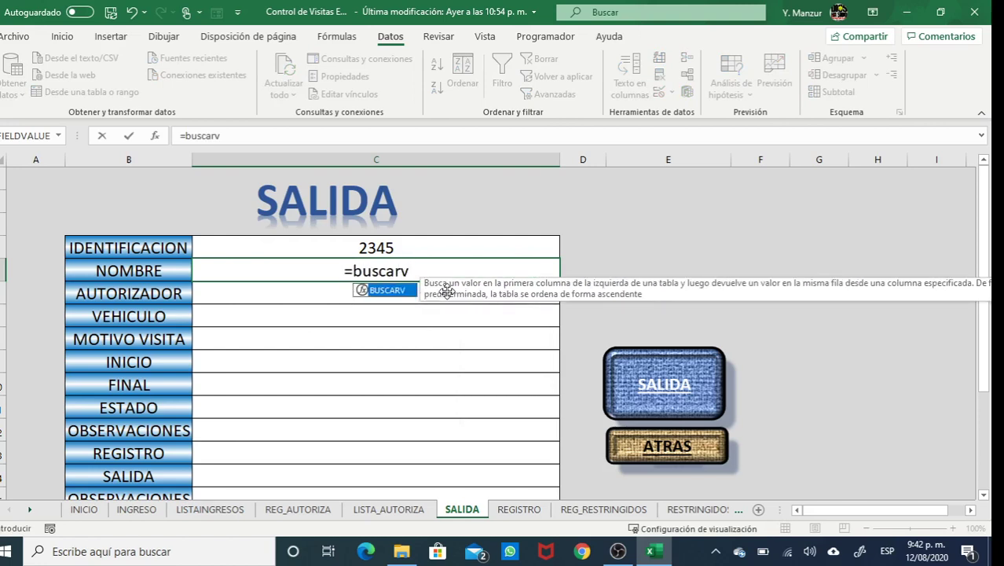
type("(")
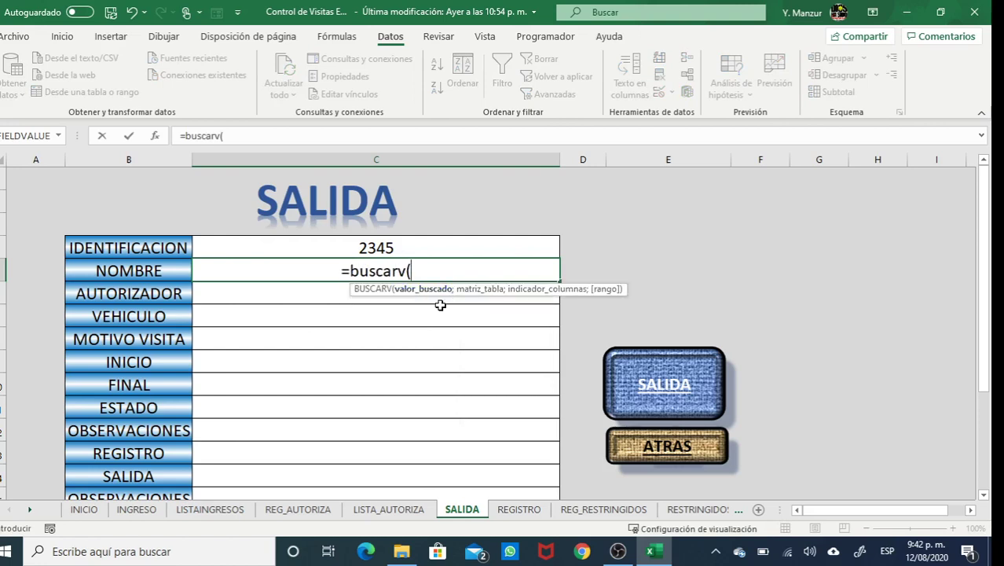
left_click(388, 247)
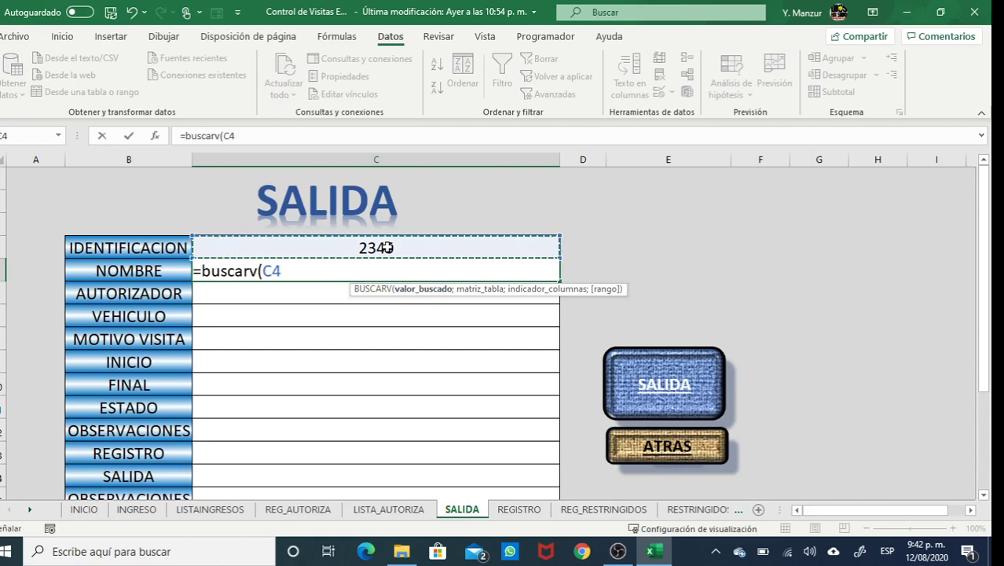
key("F4")
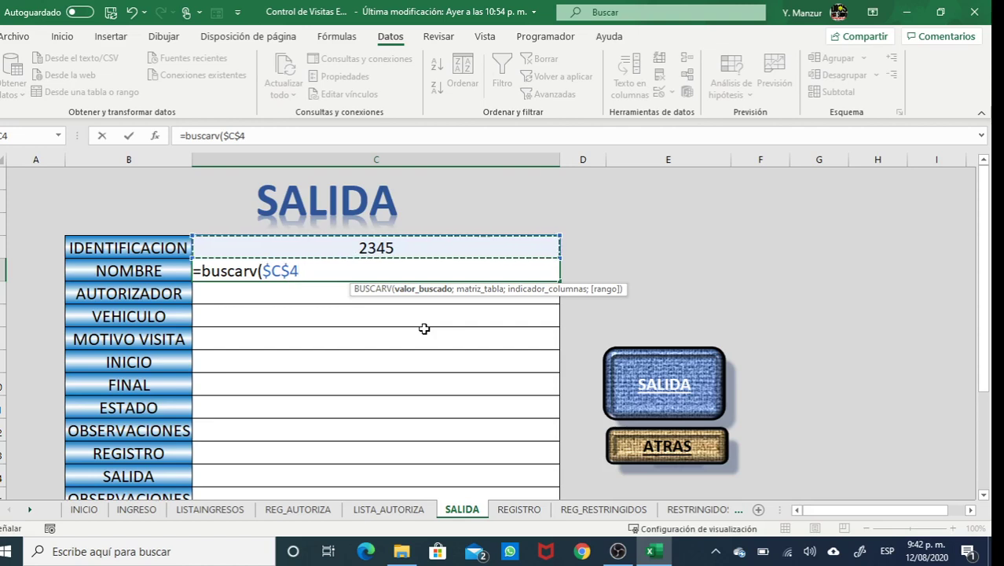
type(";")
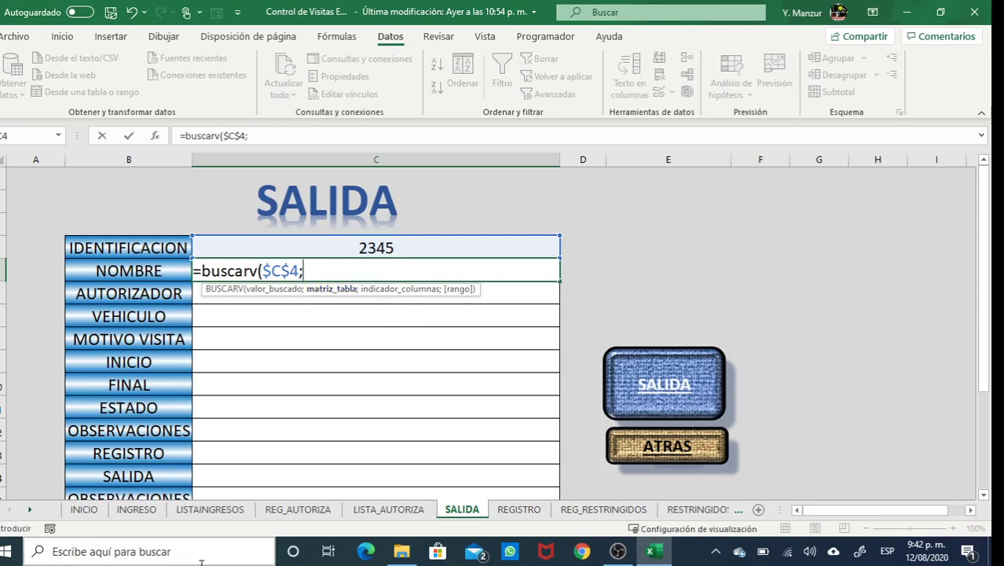
left_click(214, 511)
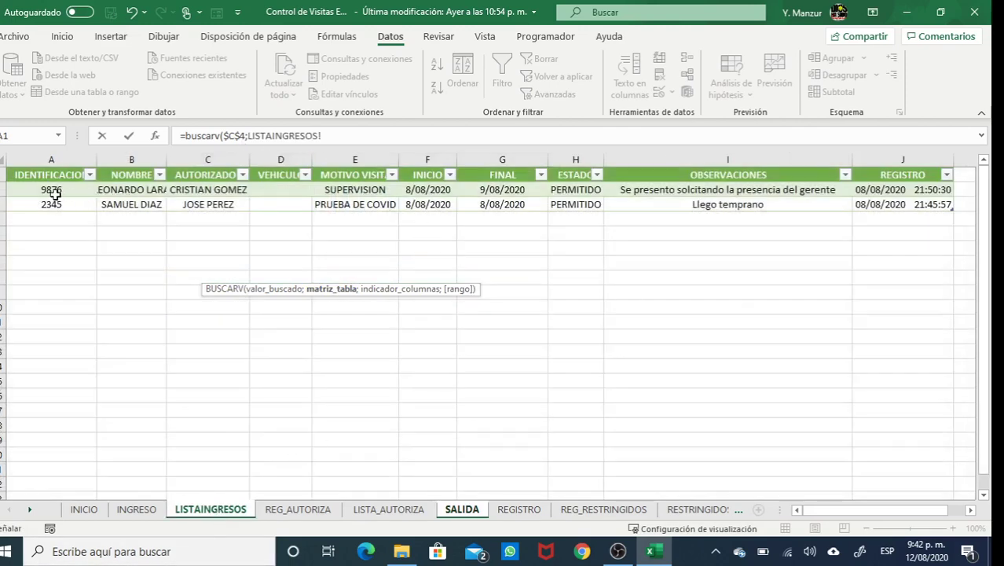
left_click_drag(95, 195, 702, 211)
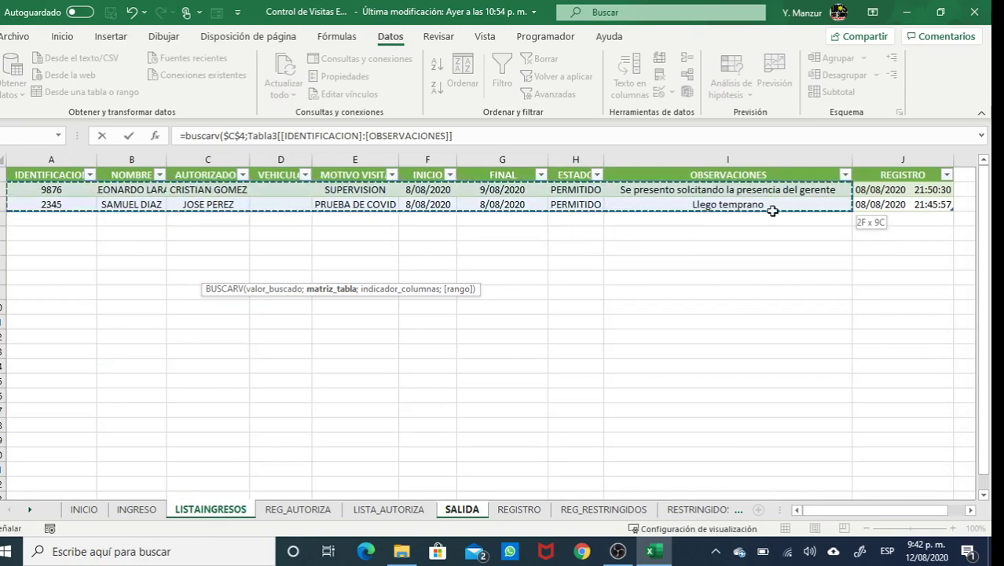
left_click_drag(773, 210, 887, 205)
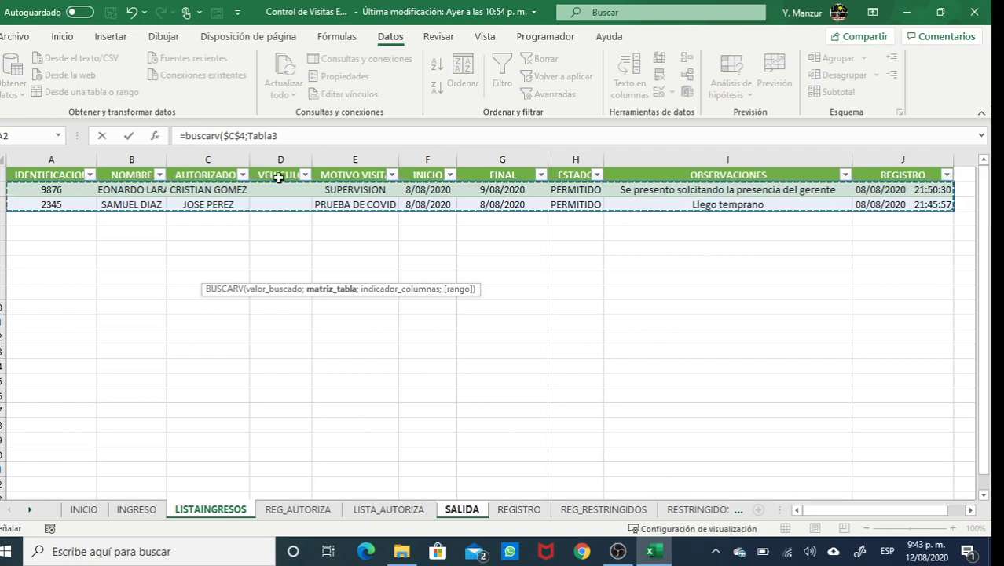
left_click(291, 136)
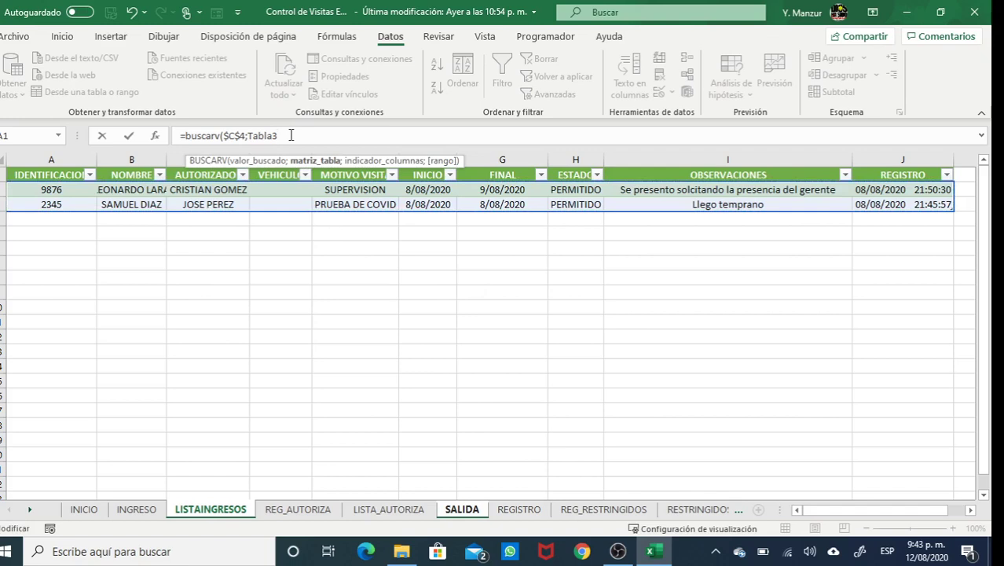
type(";2")
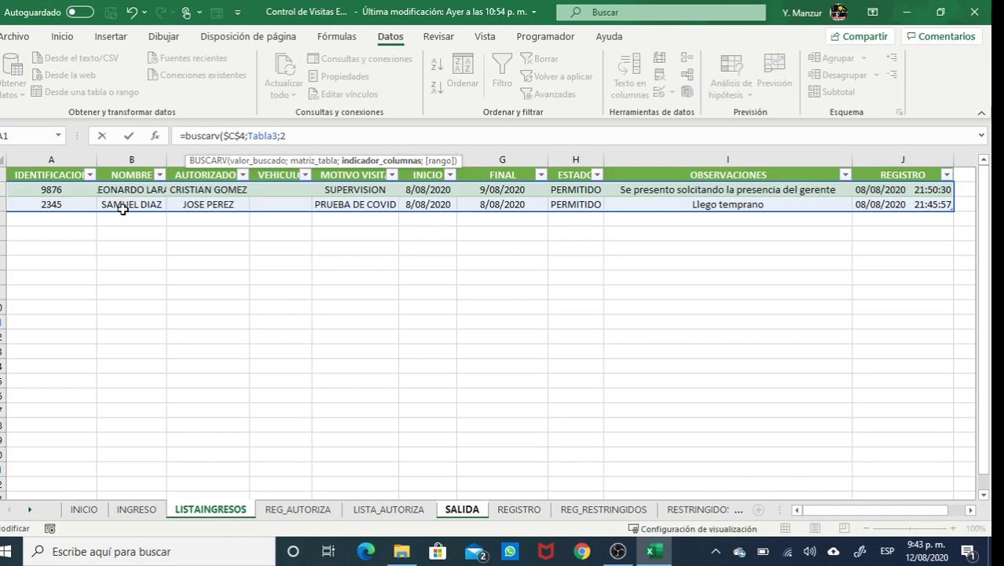
type(";")
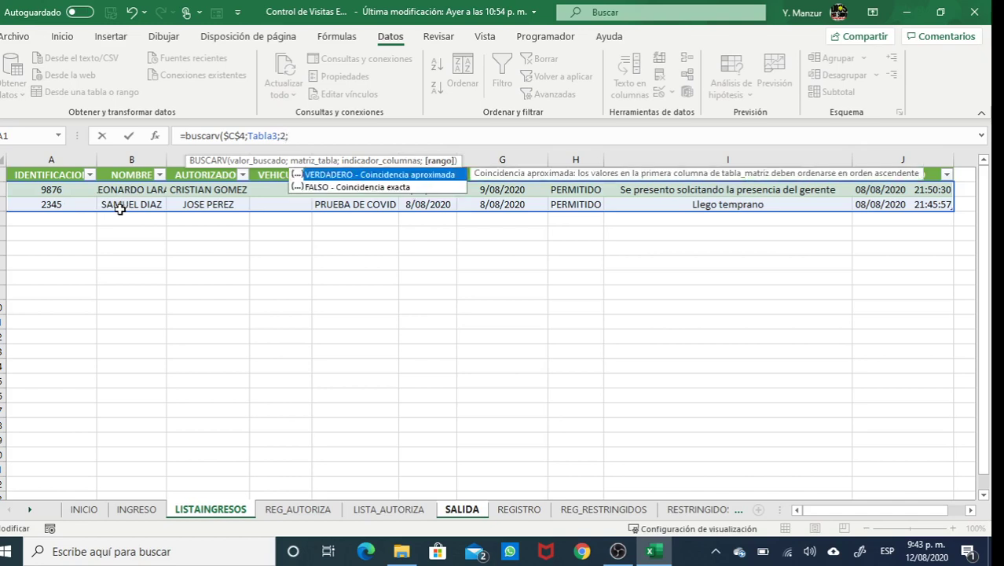
type("falso)")
key("Return")
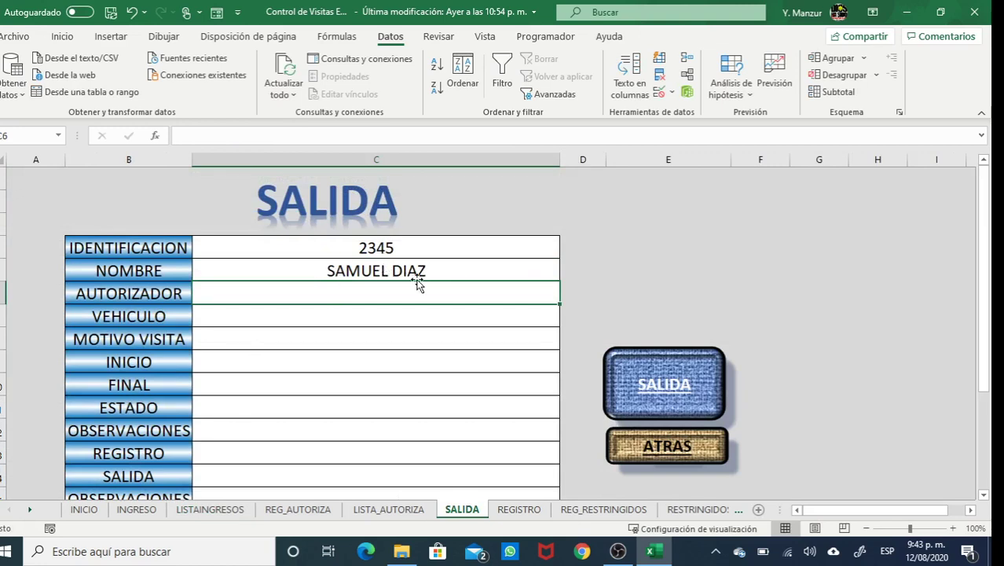
- Fill the NOMBRE lookup formula from C5 down through the REGISTRO cell C13
scroll(452, 329, "down", 1)
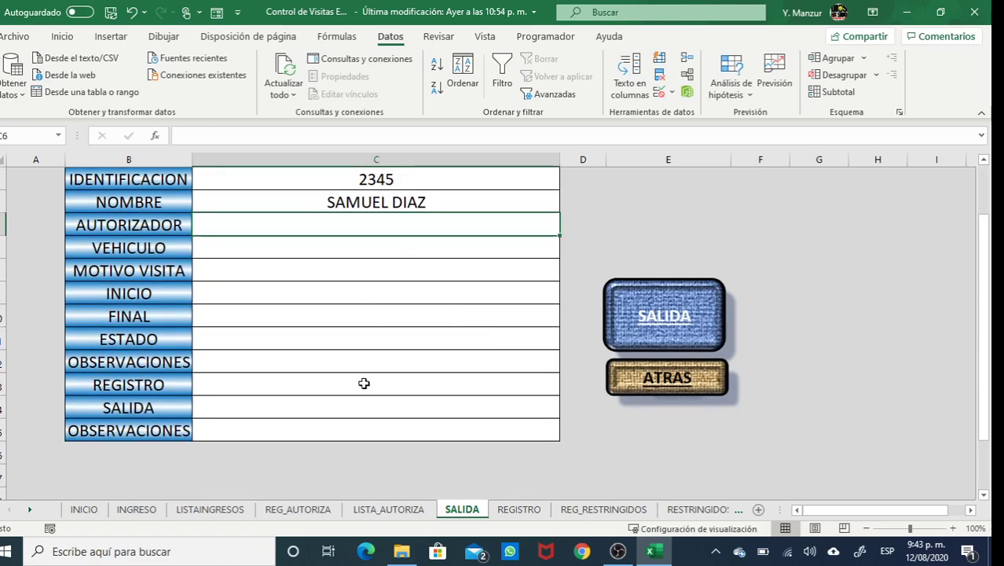
left_click(454, 209)
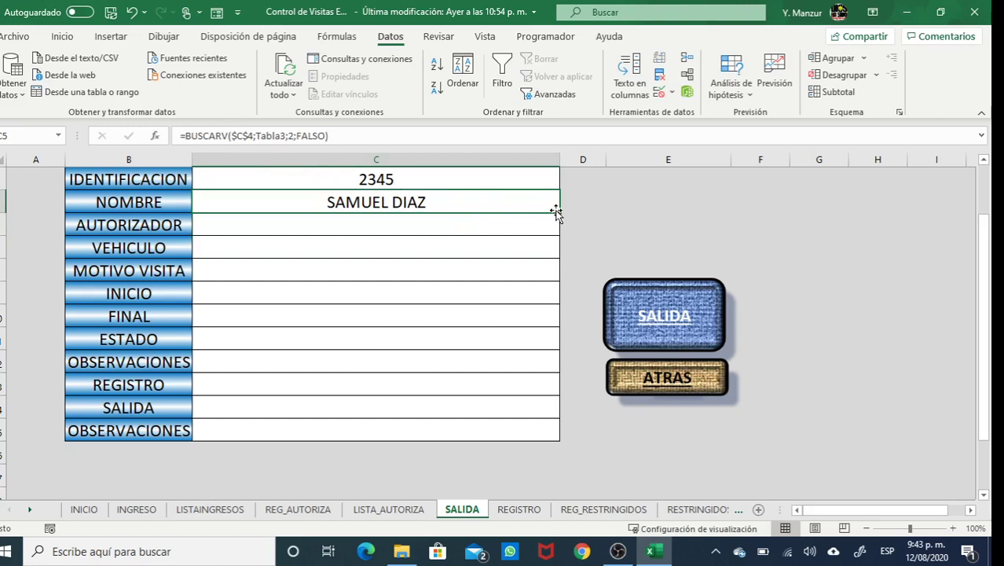
left_click_drag(559, 213, 541, 396)
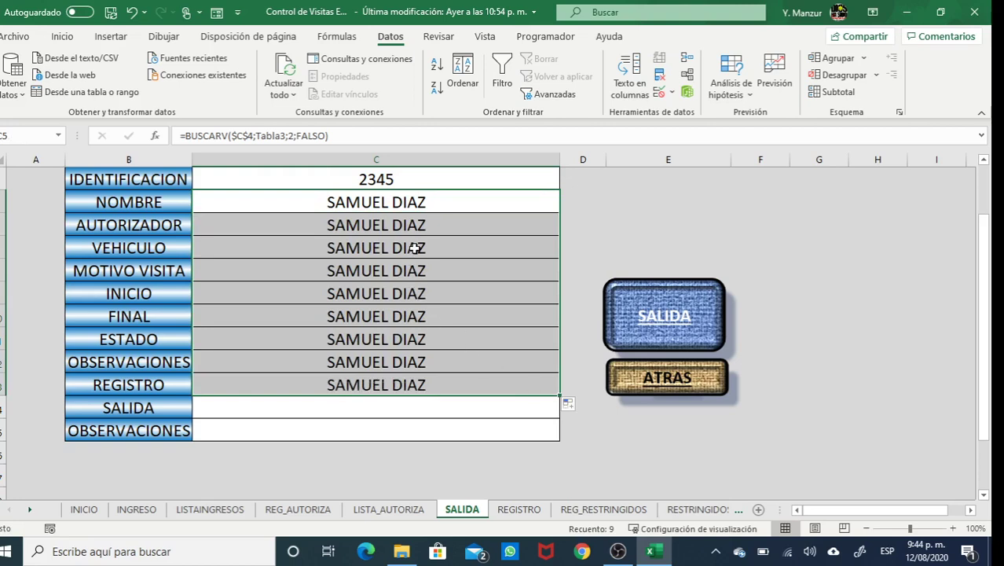
- Check the column order in LISTAINGRESOS and set the column index of the AUTORIZADOR lookup in C6 to 3
left_click(399, 228)
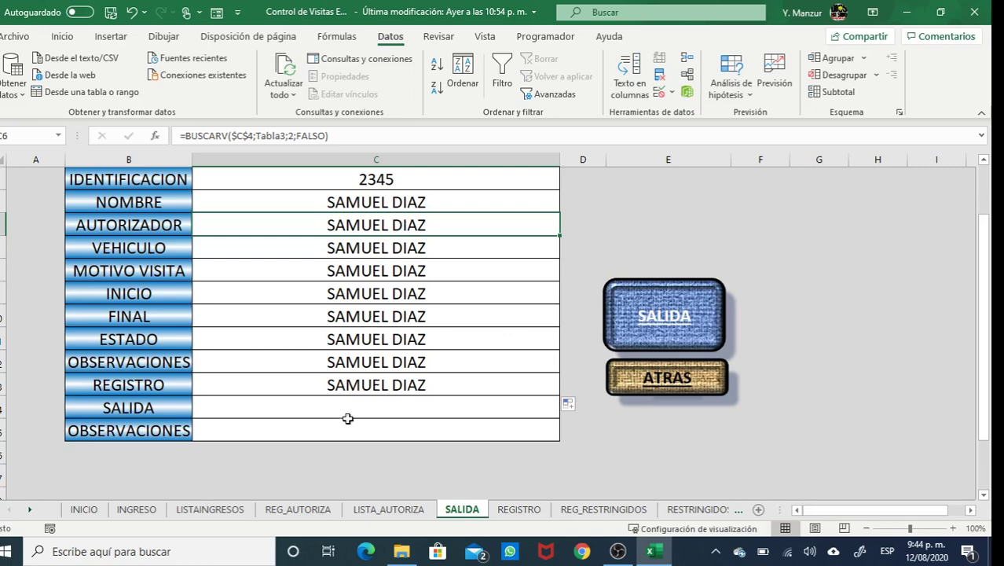
left_click(211, 509)
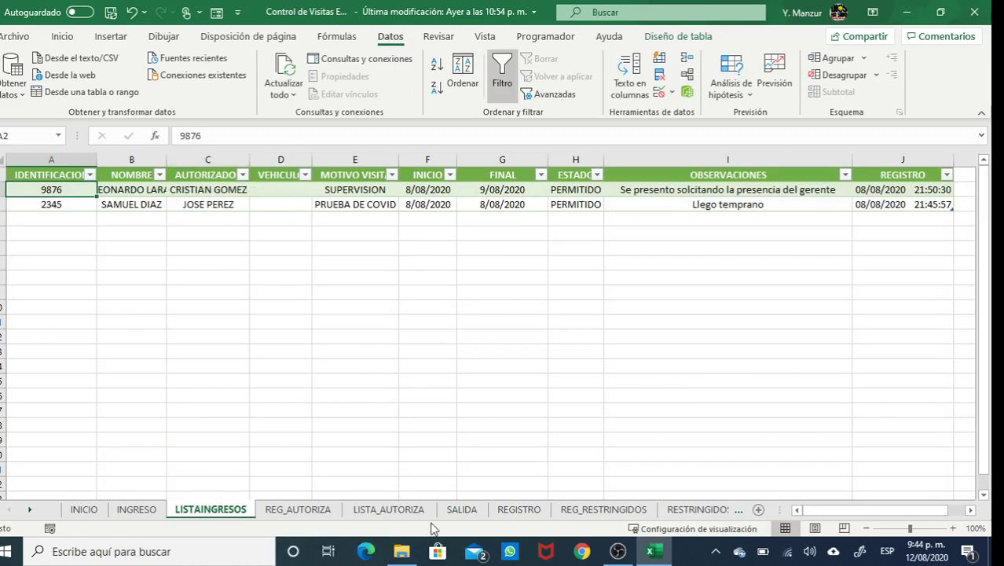
left_click(463, 510)
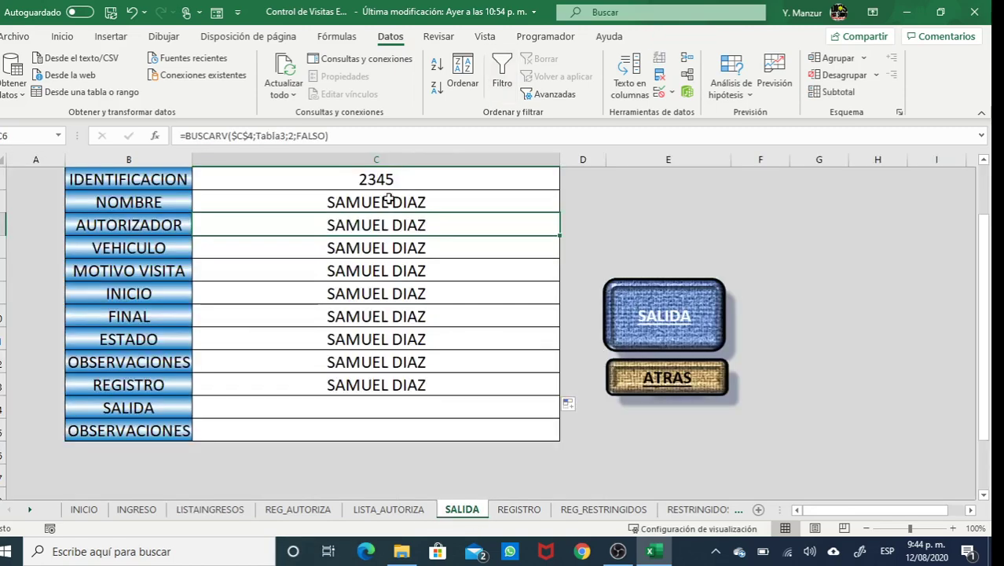
left_click(290, 137)
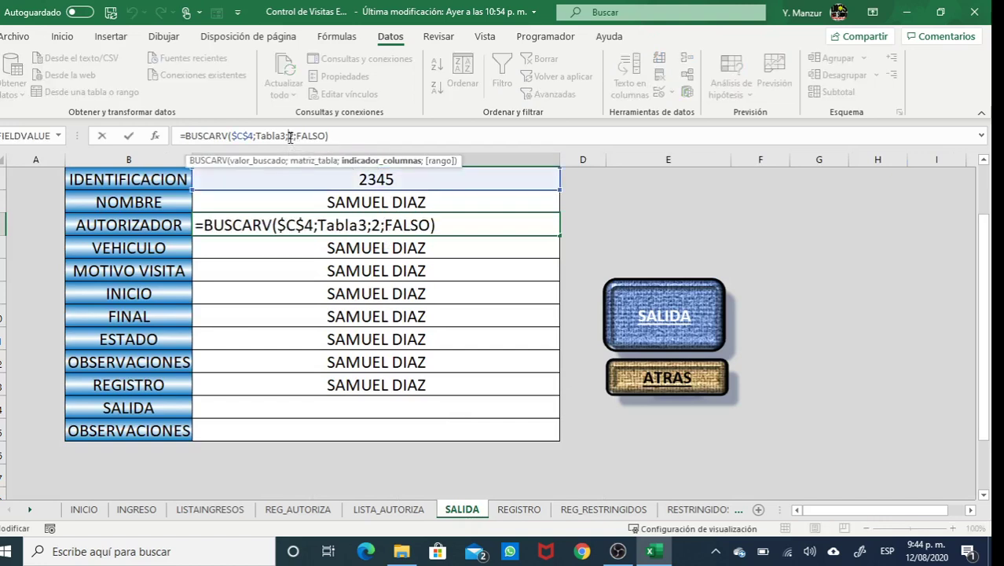
key("BackSpace")
type("3")
key("Return")
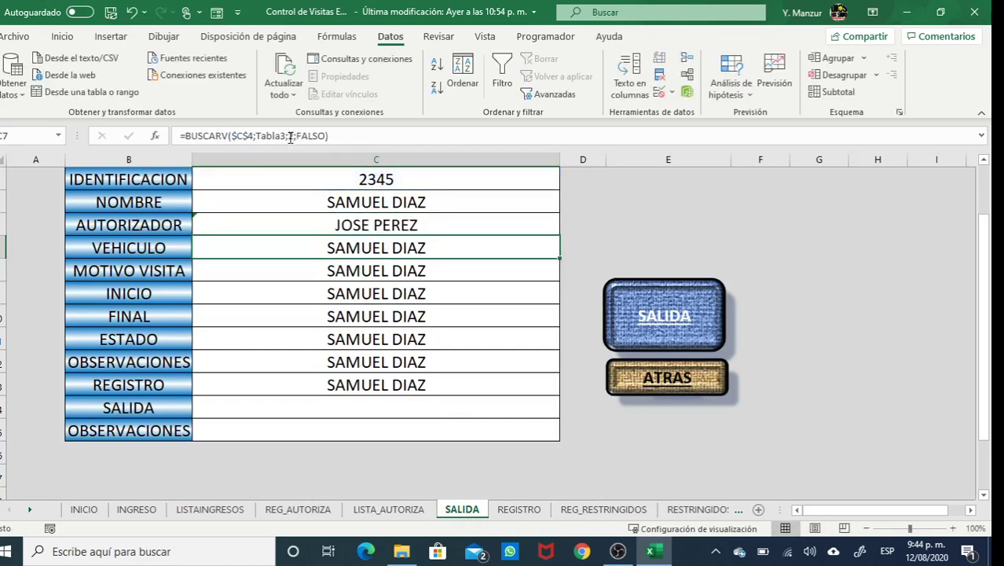
- Set the lookup column index to 4 for VEHICULO in C7 and to 5 for MOTIVO VISITA in C8
left_click(289, 137)
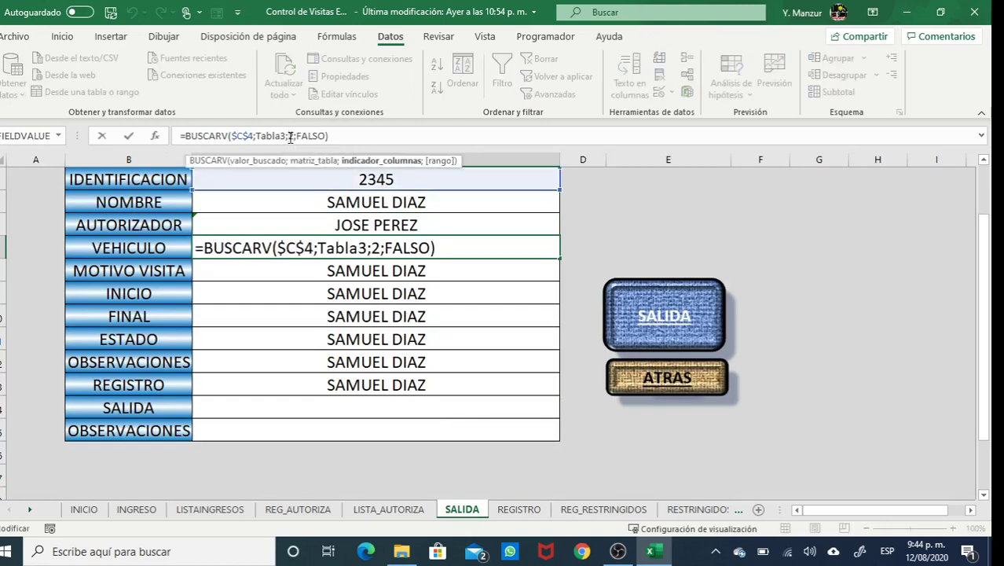
key("BackSpace")
type("4")
key("Return")
left_click(290, 137)
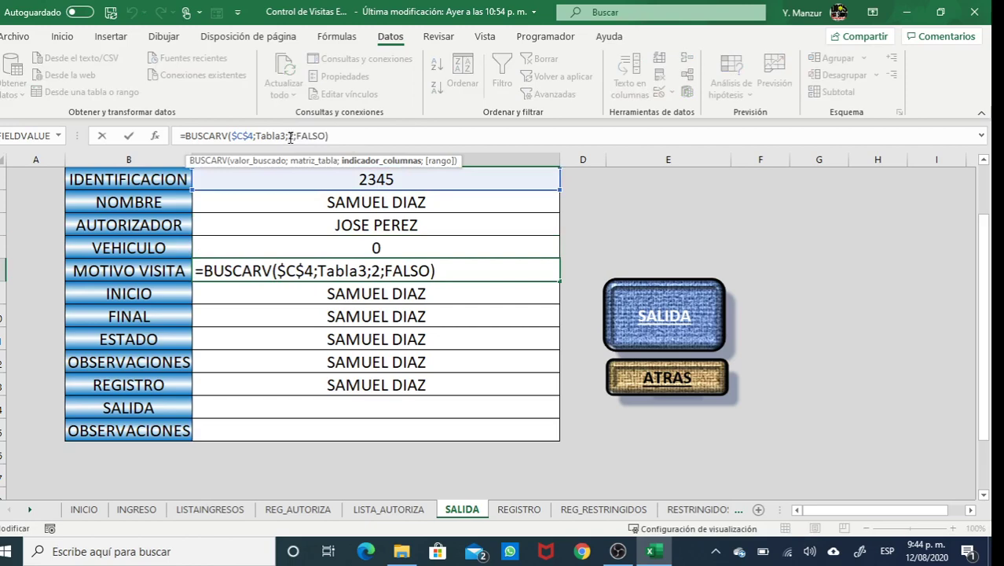
key("BackSpace")
type("5")
key("Return")
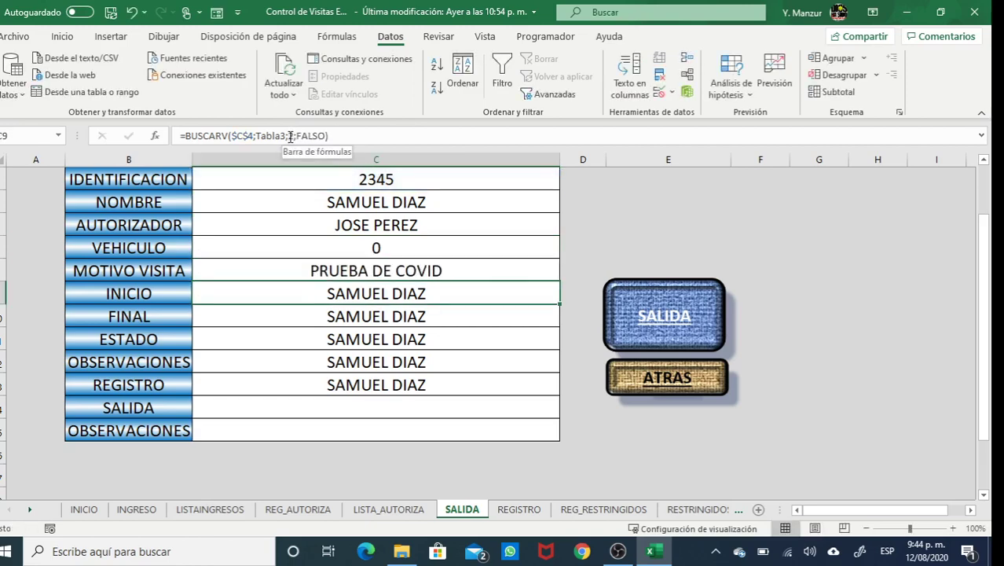
- Set the lookup column index to 6 for INICIO in C9 and to 7 for FINAL in C10
left_click(289, 137)
key("BackSpace")
type("6")
key("Return")
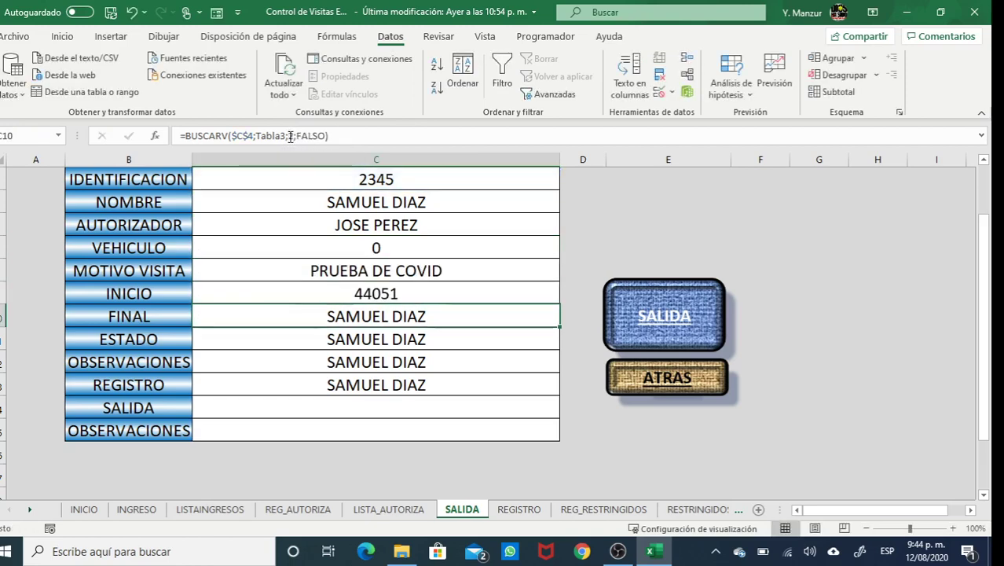
left_click(290, 137)
key("BackSpace")
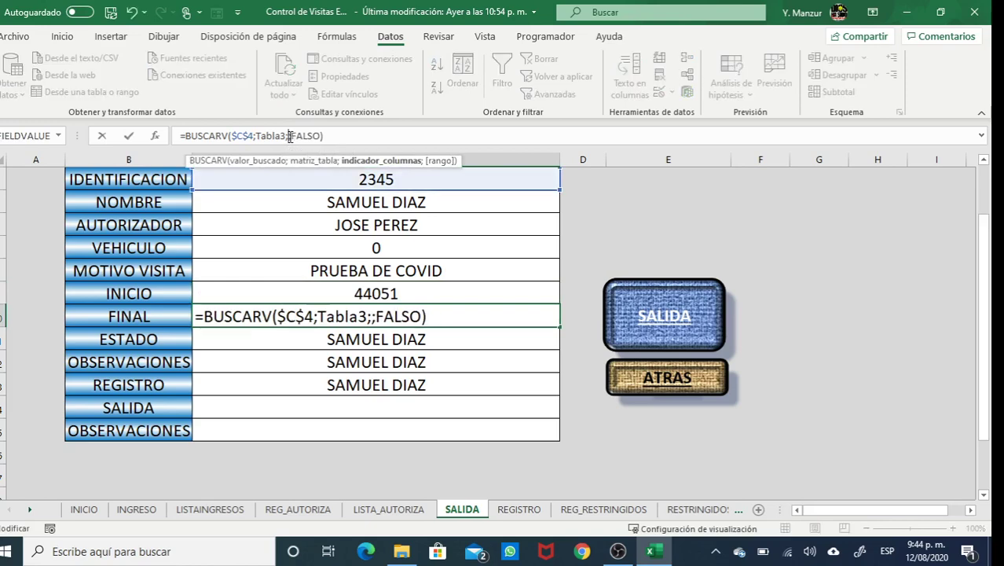
type("7")
key("Return")
- Set the lookup column index to 8 for ESTADO in C11 and to 9 for OBSERVACIONES in C12
left_click(290, 137)
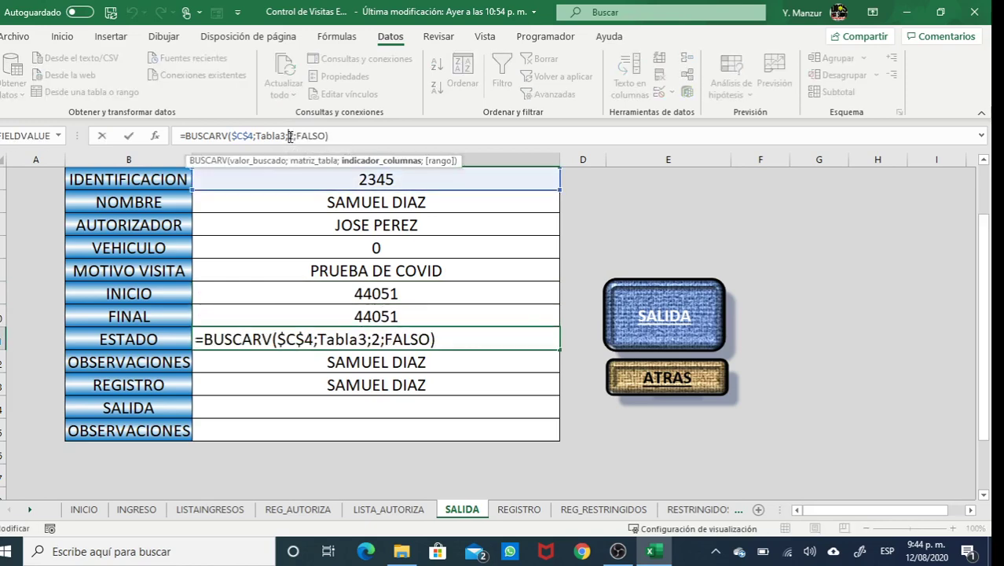
key("BackSpace")
type("8")
key("Return")
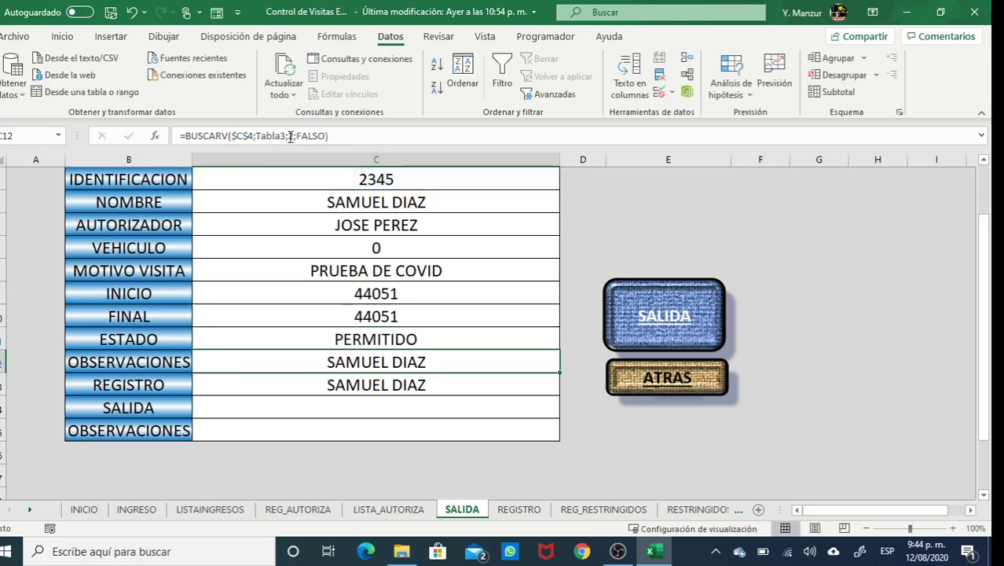
left_click(290, 137)
key("BackSpace")
type("9")
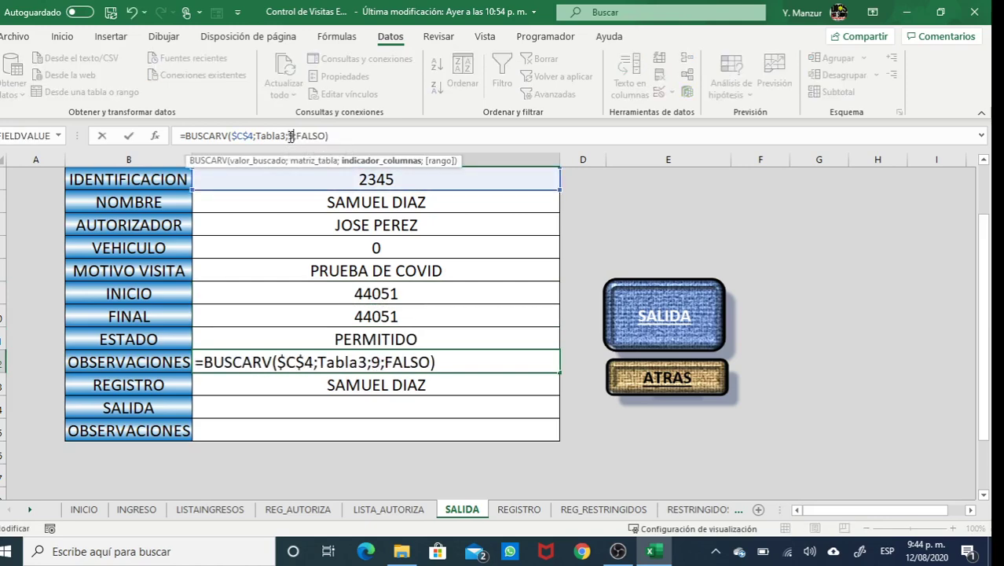
key("Return")
- Set the column index of the REGISTRO lookup in C13 to 10
left_click(290, 137)
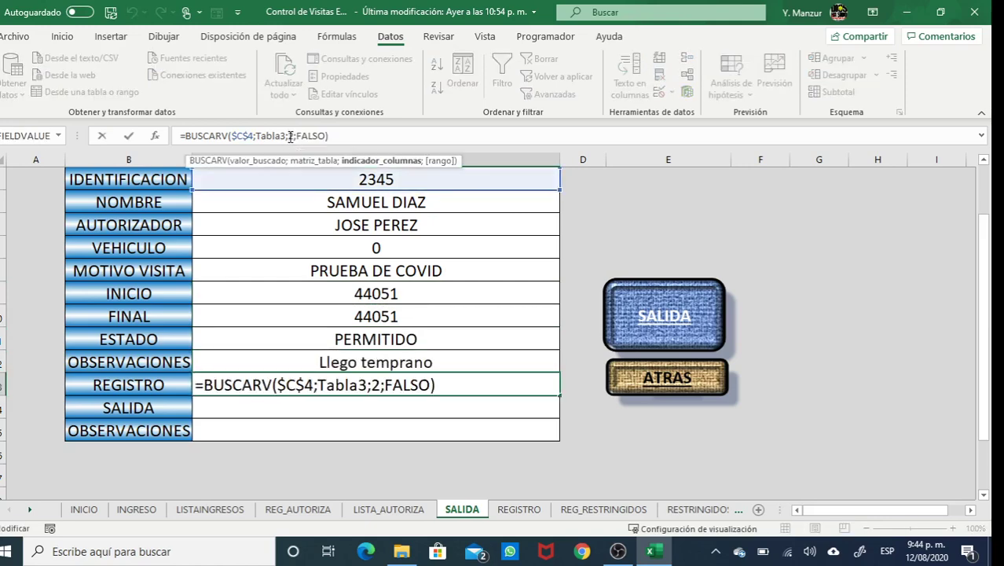
key("BackSpace")
type("10")
key("Return")
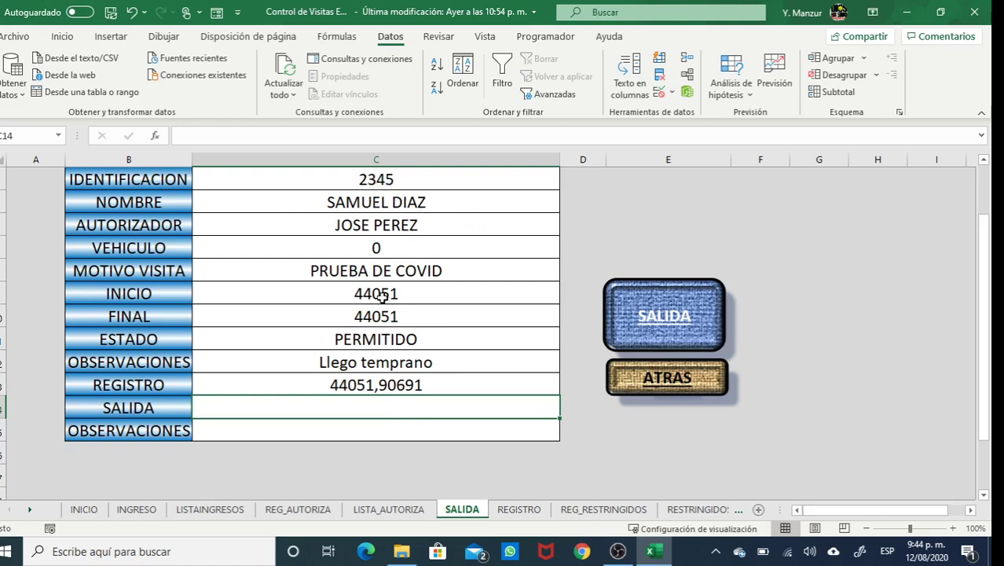
- Format the INICIO and FINAL cells C9:C10 as short date (Fecha corta)
left_click_drag(382, 294, 382, 309)
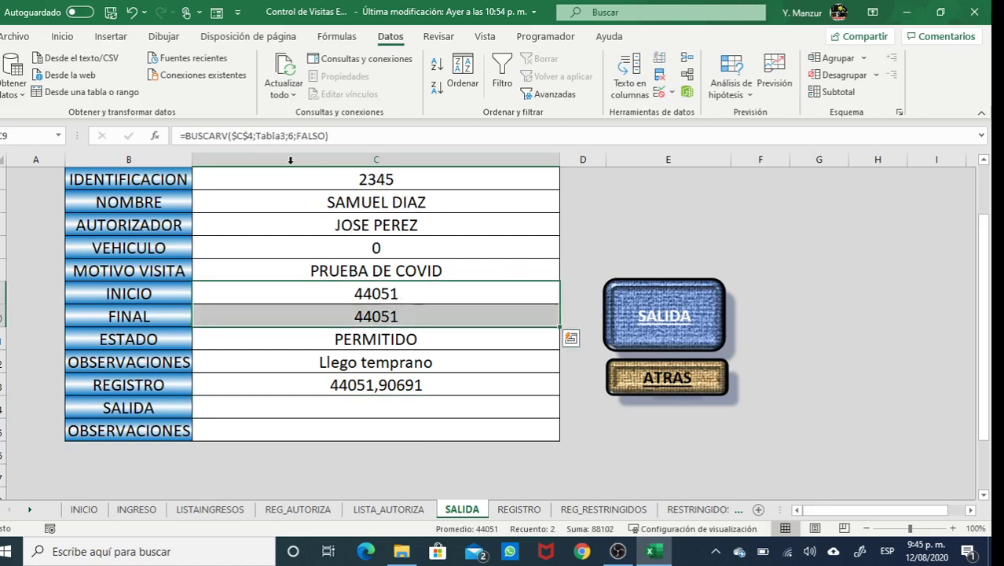
left_click(63, 37)
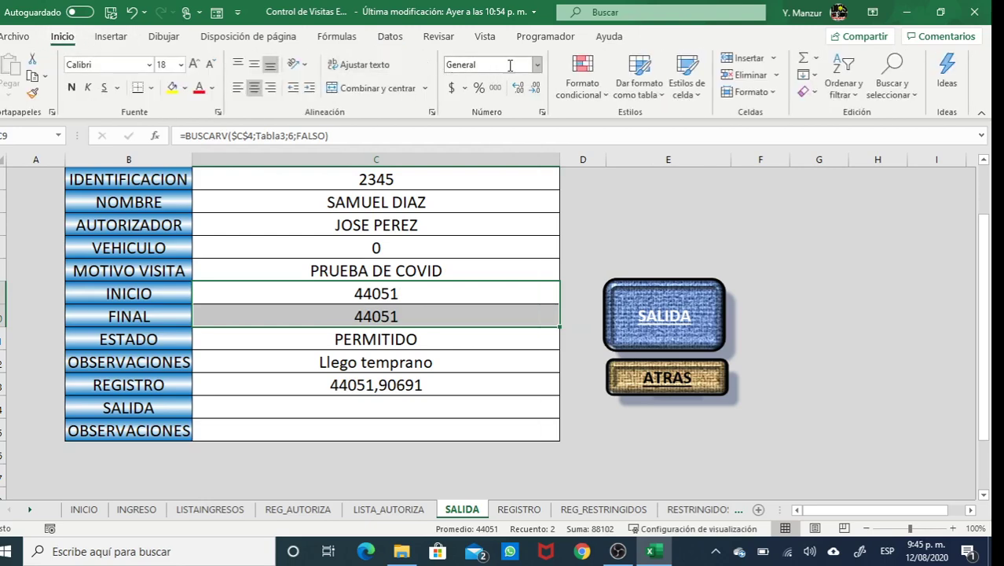
left_click(537, 65)
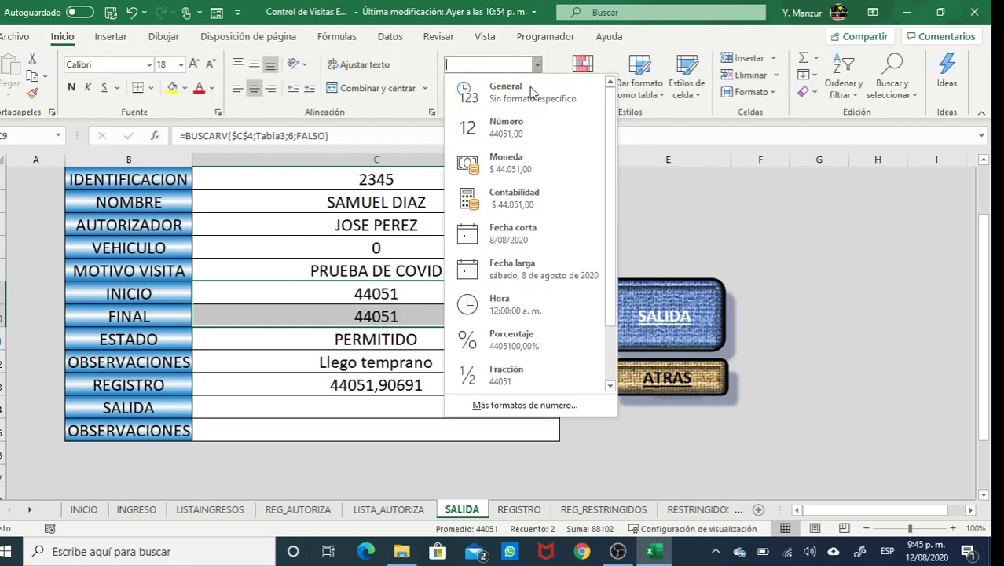
left_click(522, 230)
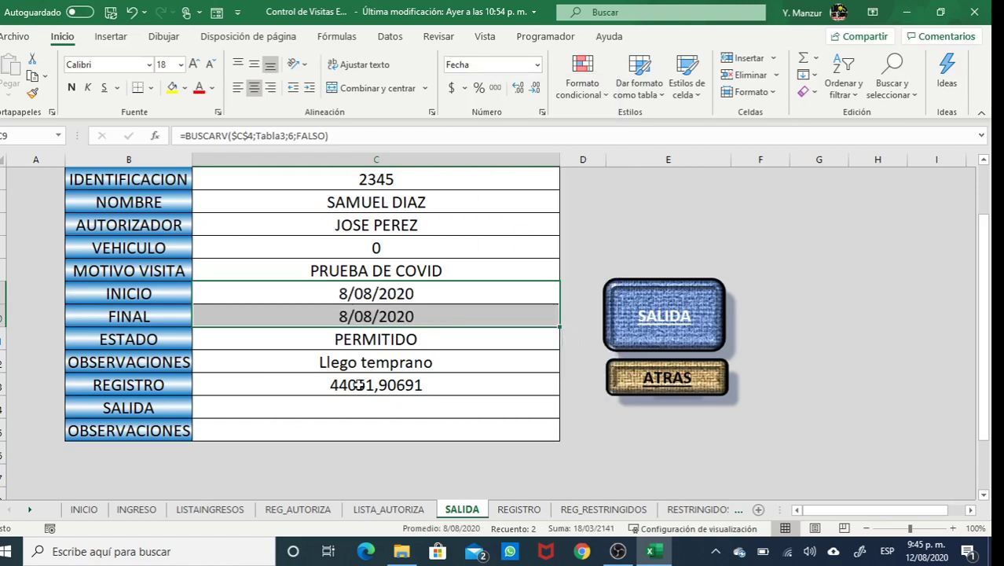
- Copy the date-and-time format of the REGISTRO cell C13 on the INGRESO sheet to the REGISTRO cell C13 on SALIDA
left_click(358, 386)
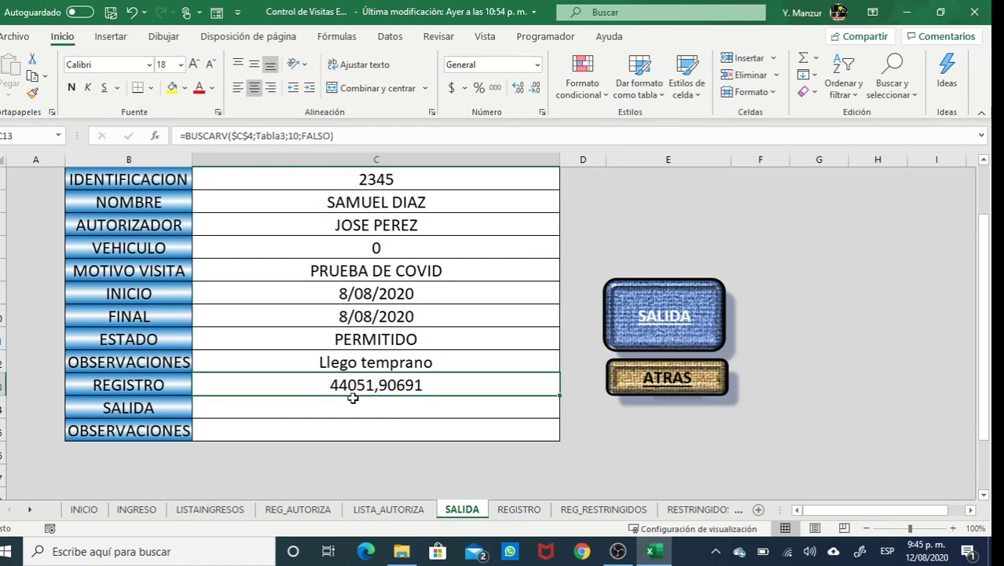
left_click(137, 510)
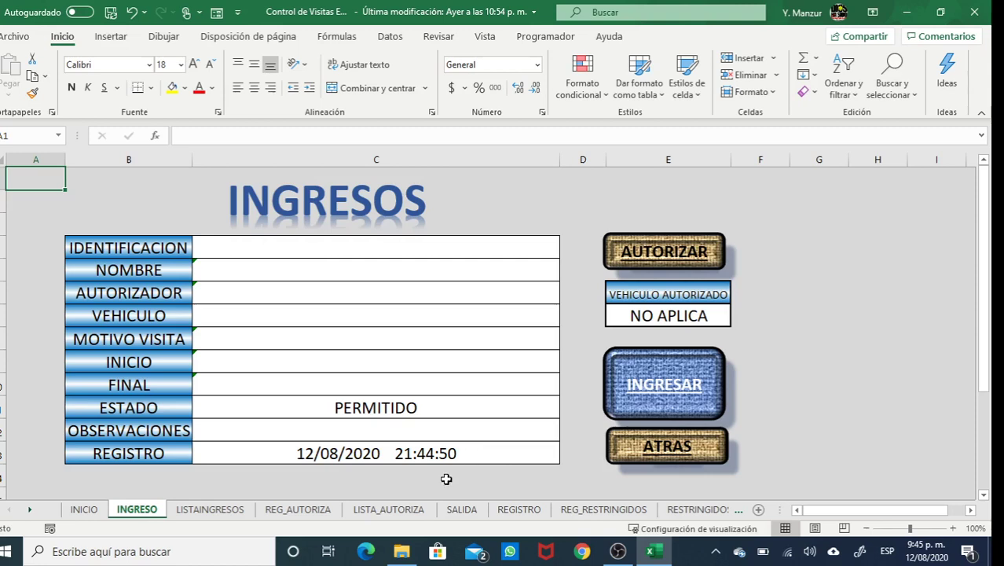
left_click(393, 454)
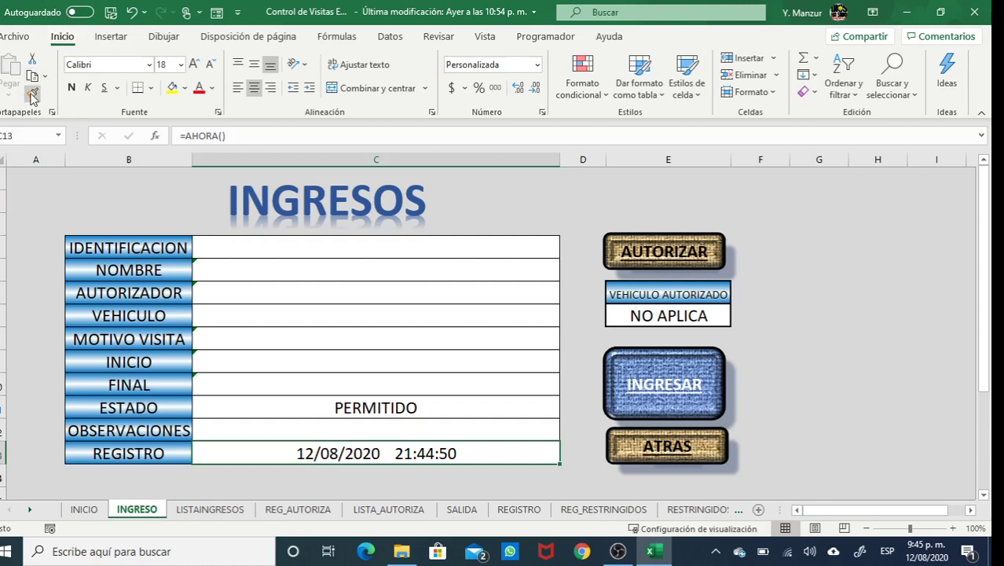
left_click(31, 94)
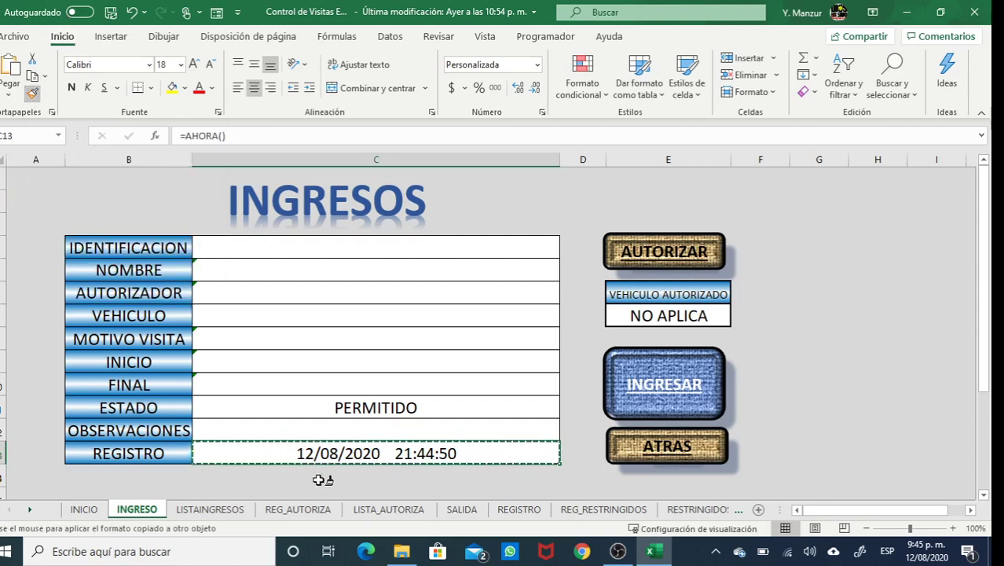
left_click(472, 511)
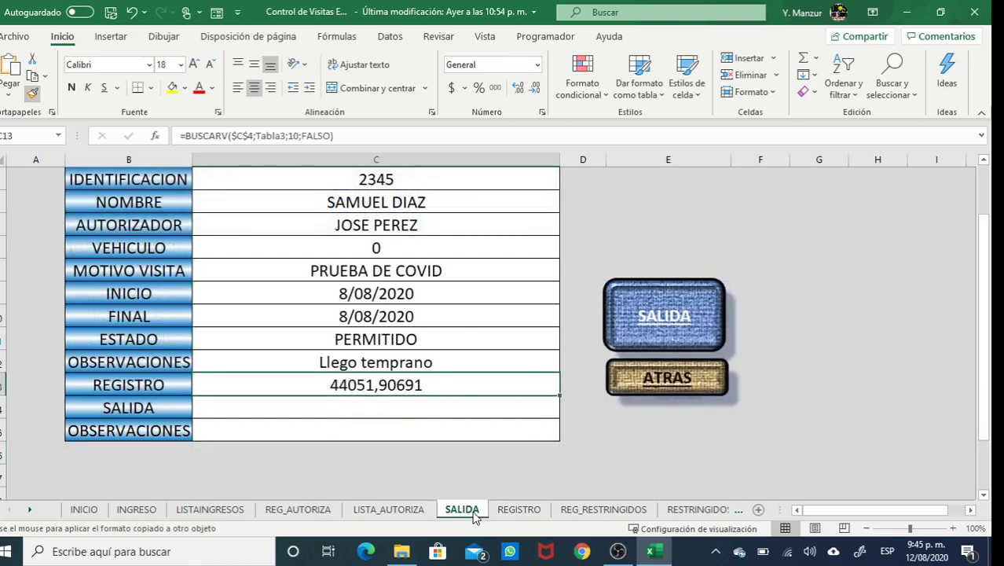
left_click(375, 388)
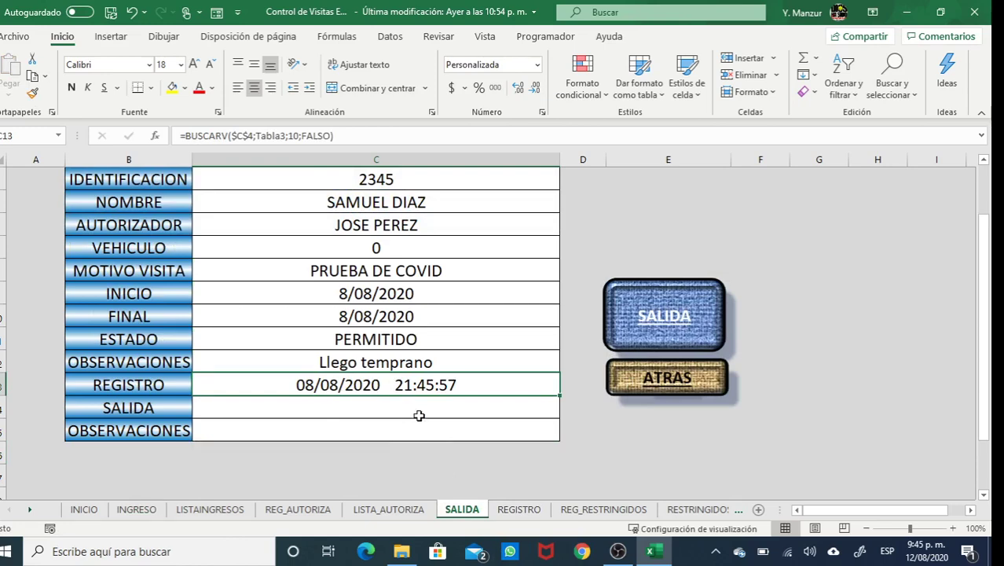
scroll(419, 381, "up", 1)
scroll(419, 381, "up", 3)
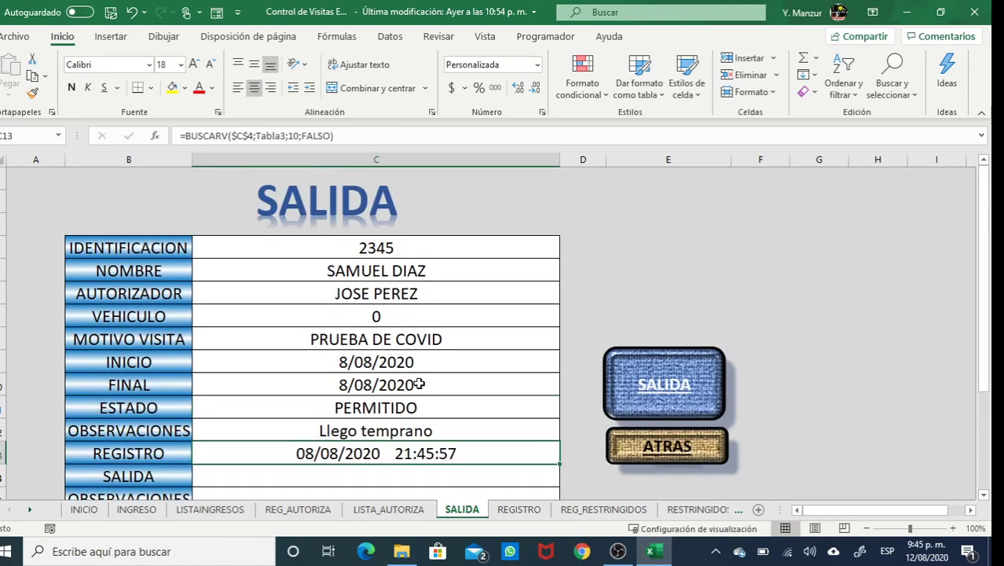
scroll(419, 383, "down", 1)
scroll(416, 382, "up", 1)
scroll(376, 452, "down", 1)
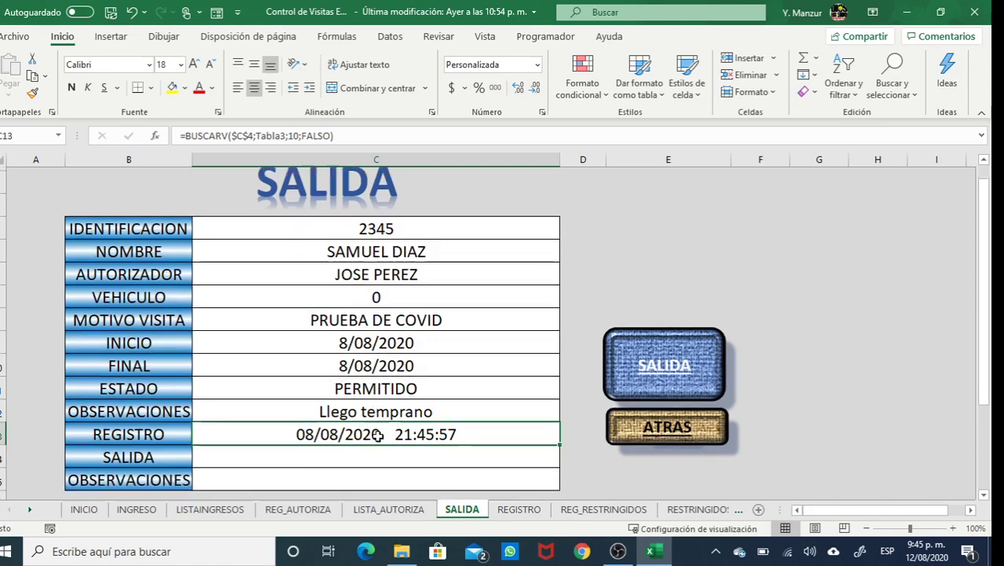
scroll(378, 434, "down", 1)
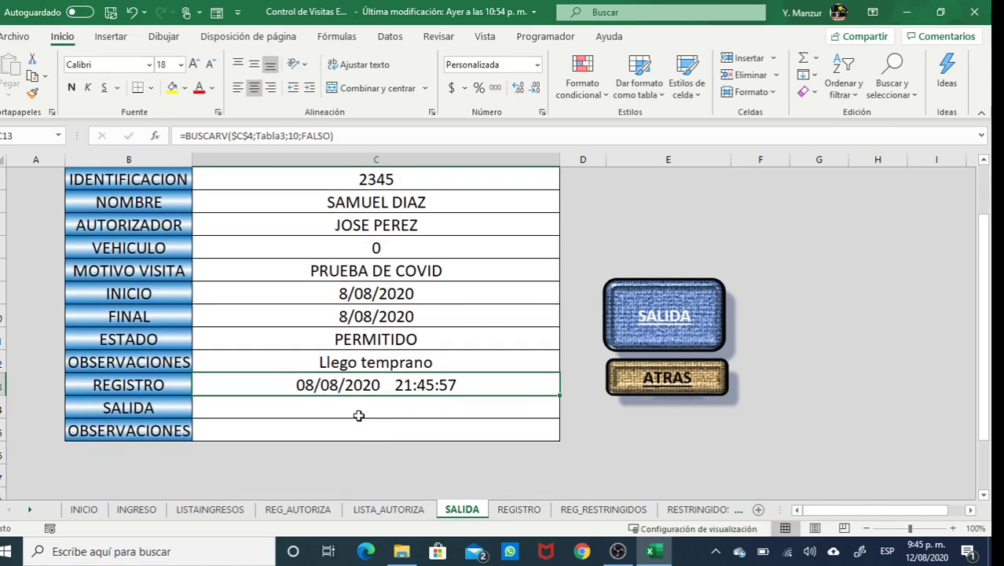
- Enter =AHORA() in the SALIDA cell C14 to record the current exit date and time
left_click(370, 404)
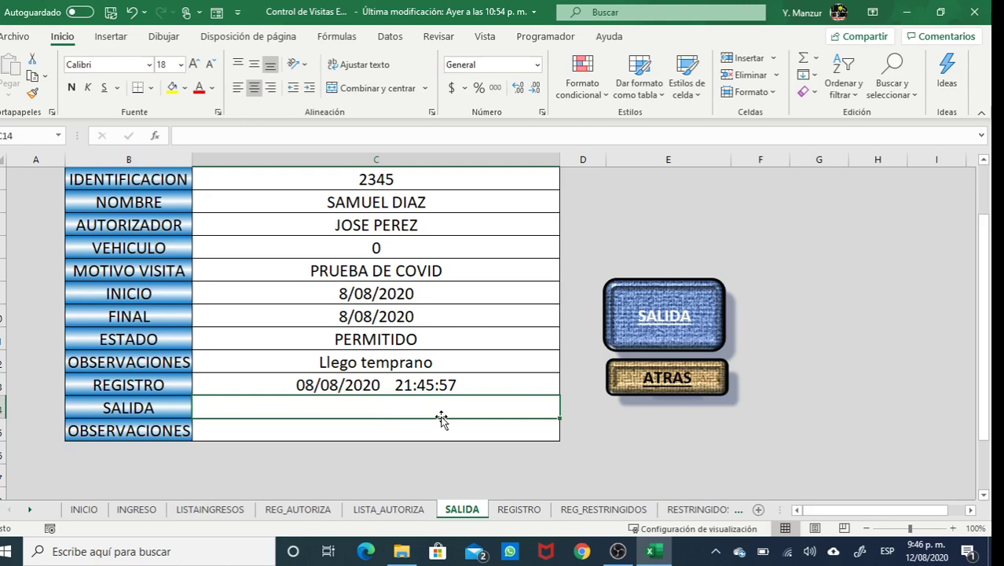
type("=")
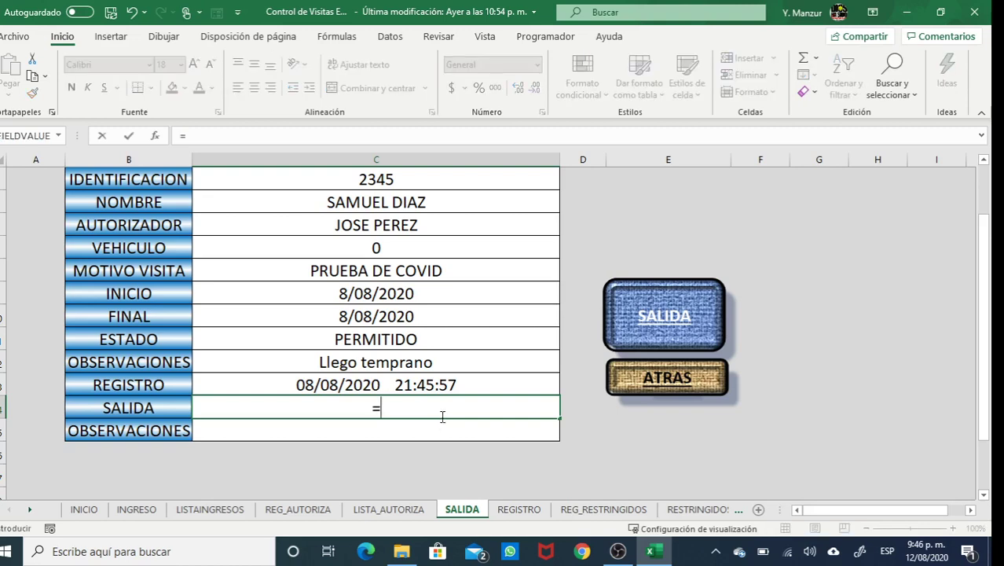
type("ahor")
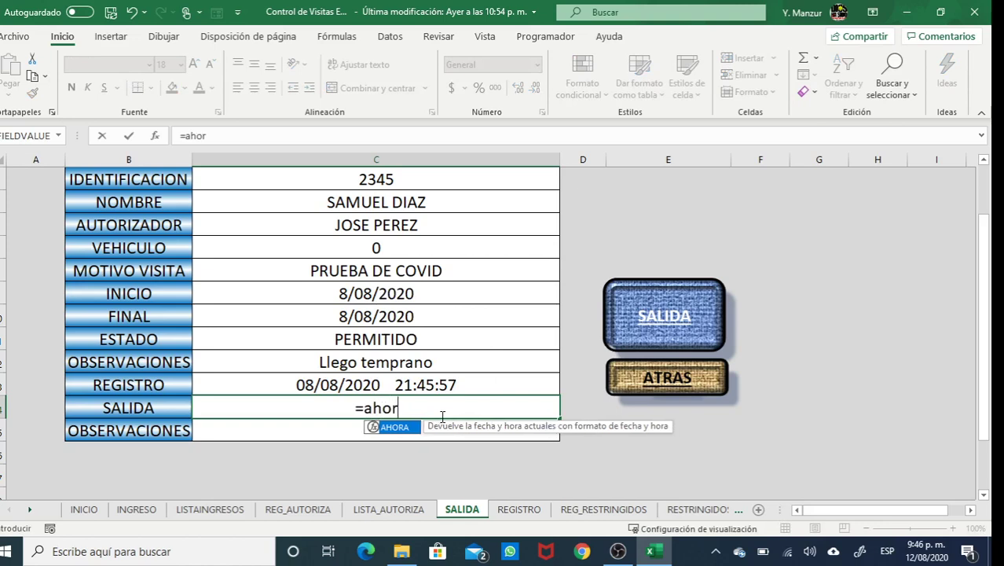
type("a(")
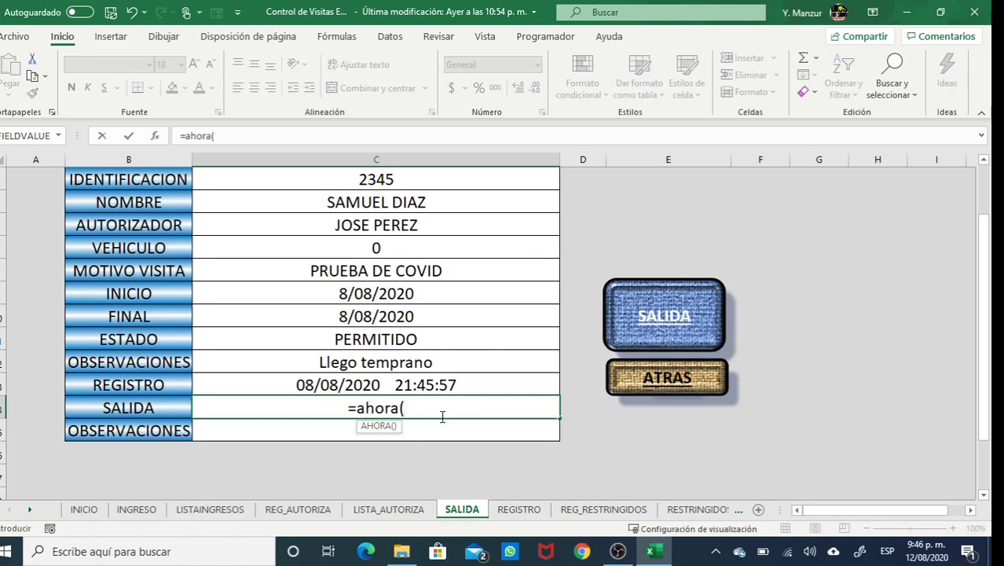
type(")")
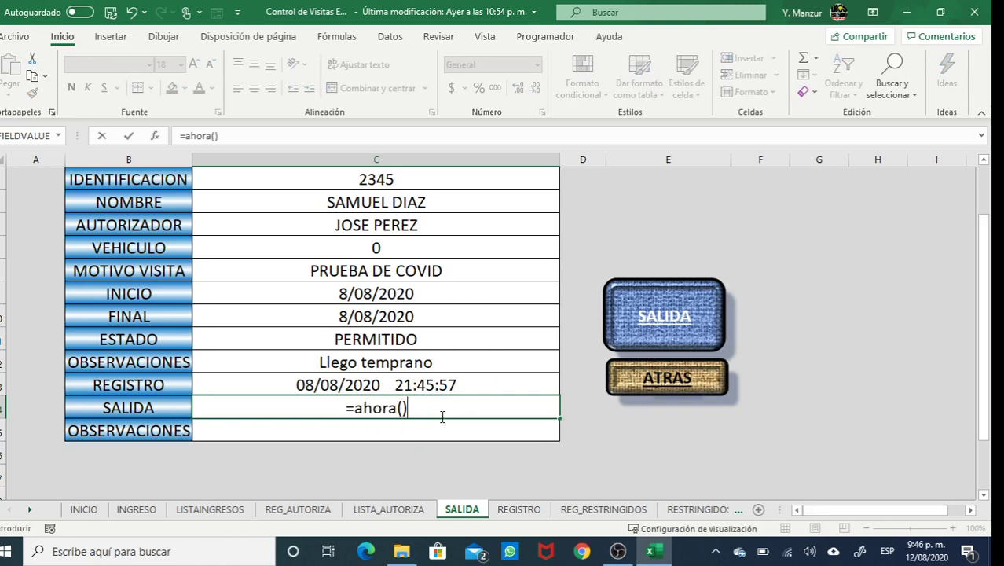
key("Return")
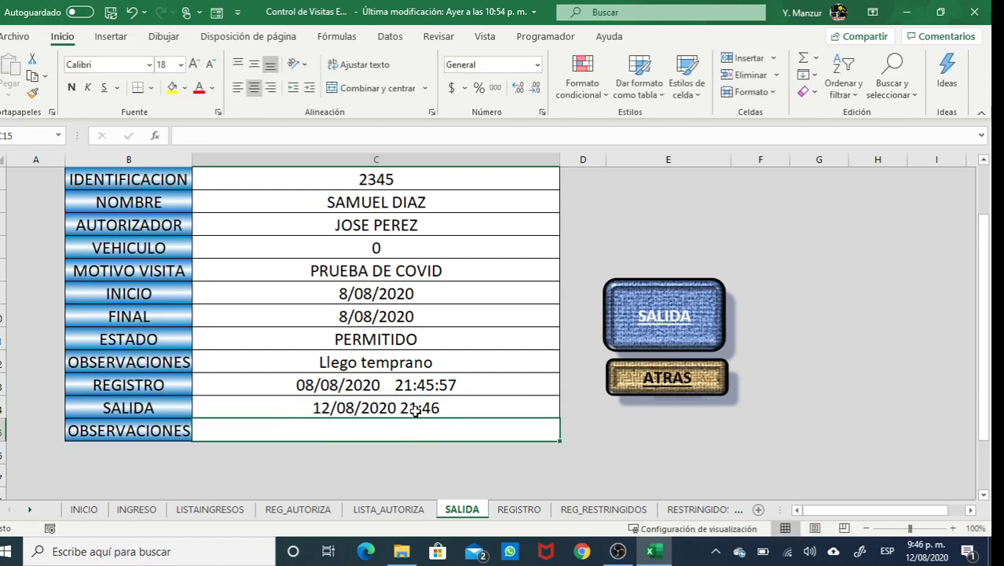
- Copy the date-and-time format of the REGISTRO cell C13 to the SALIDA cell C14
left_click(384, 390)
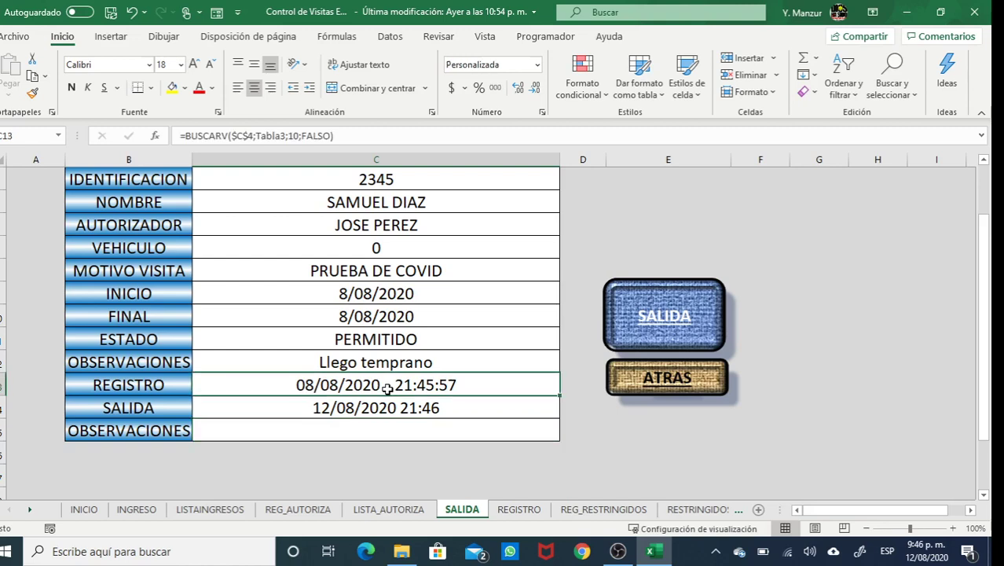
left_click(35, 94)
left_click(398, 408)
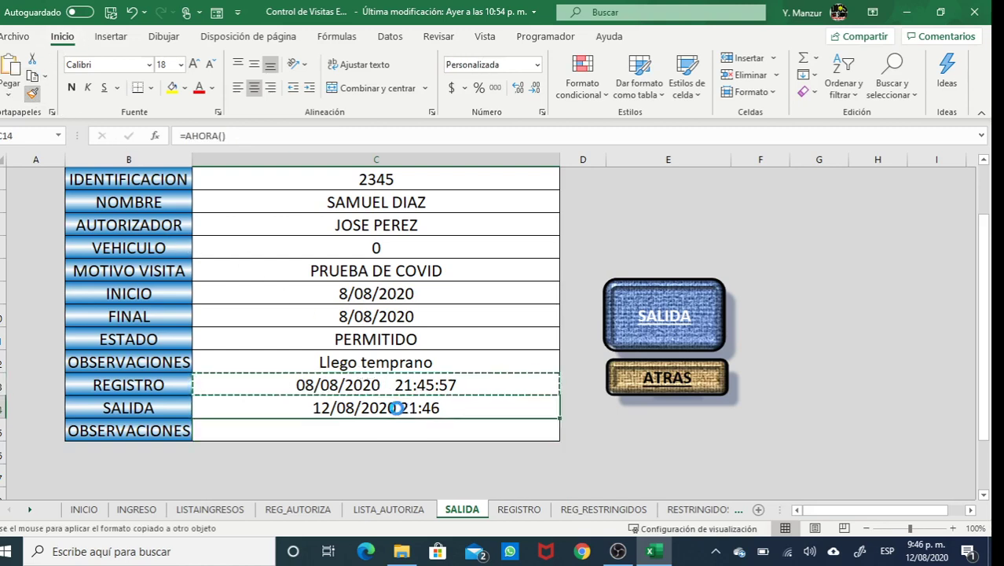
- Enter "El funcionario salio un poco mas tarde de lo previsto debido a" in the exit OBSERVACIONES cell C15 on SALIDA
left_click(390, 433)
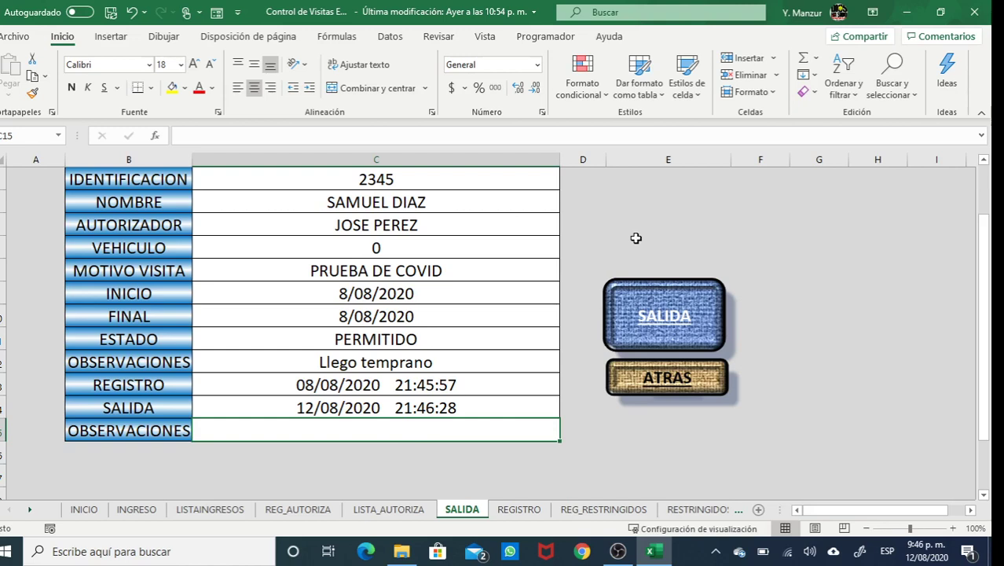
type("El ")
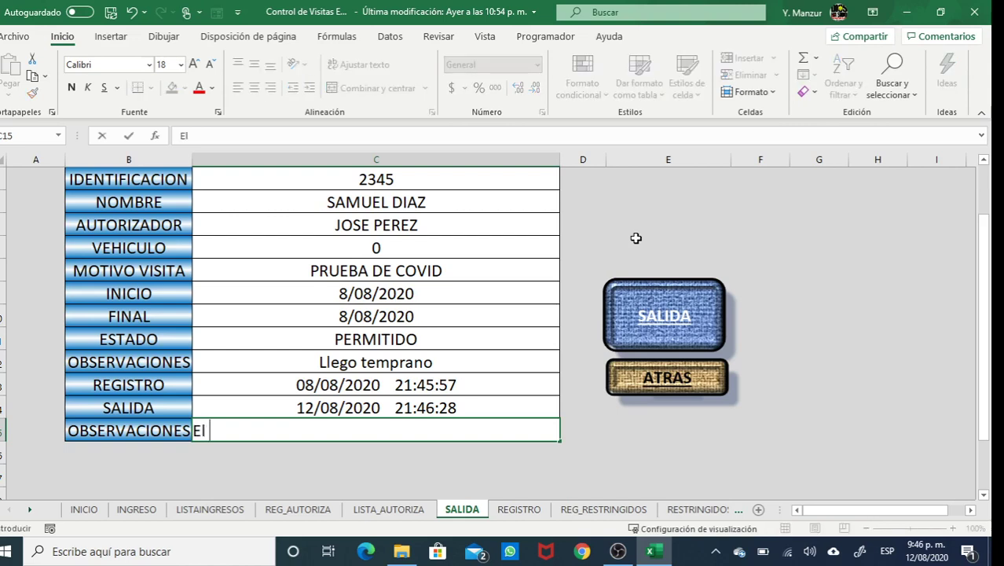
type("funcionario")
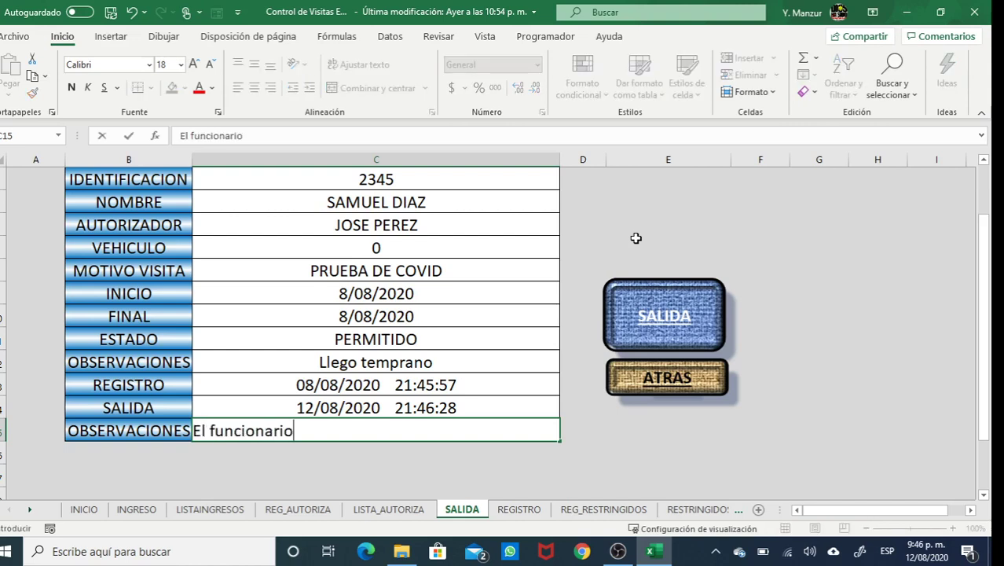
type(" salio")
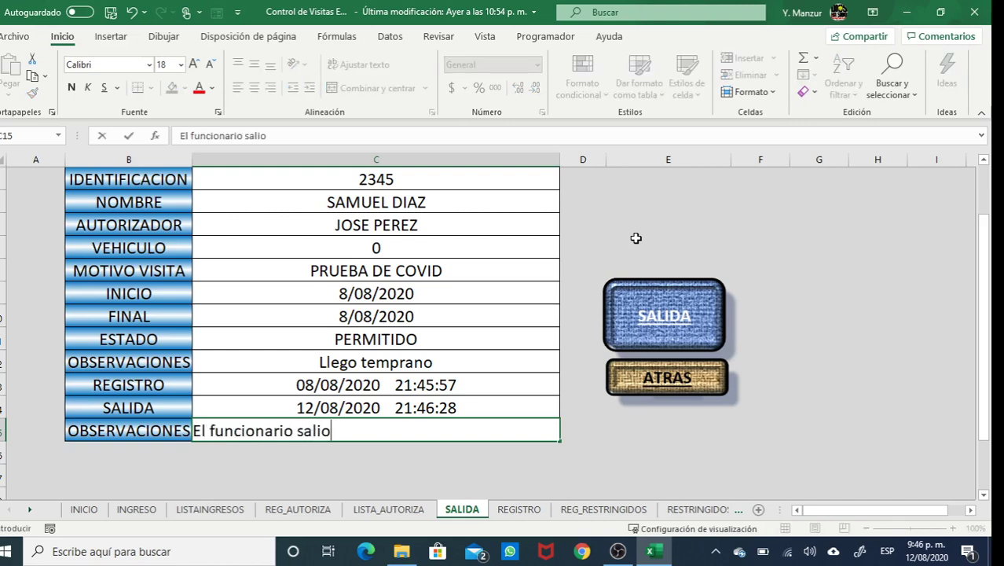
type(" un poco mas tar")
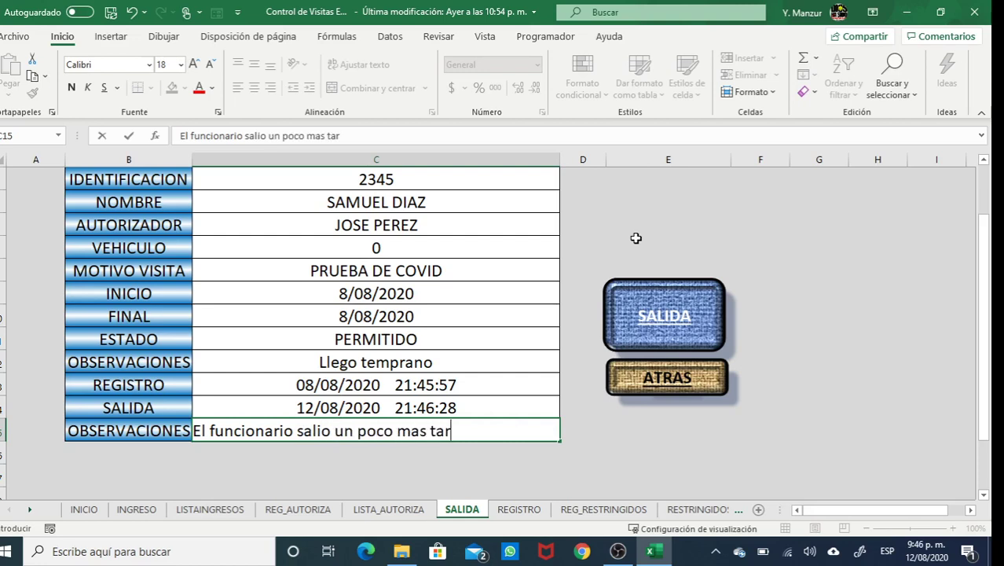
type("de de lo")
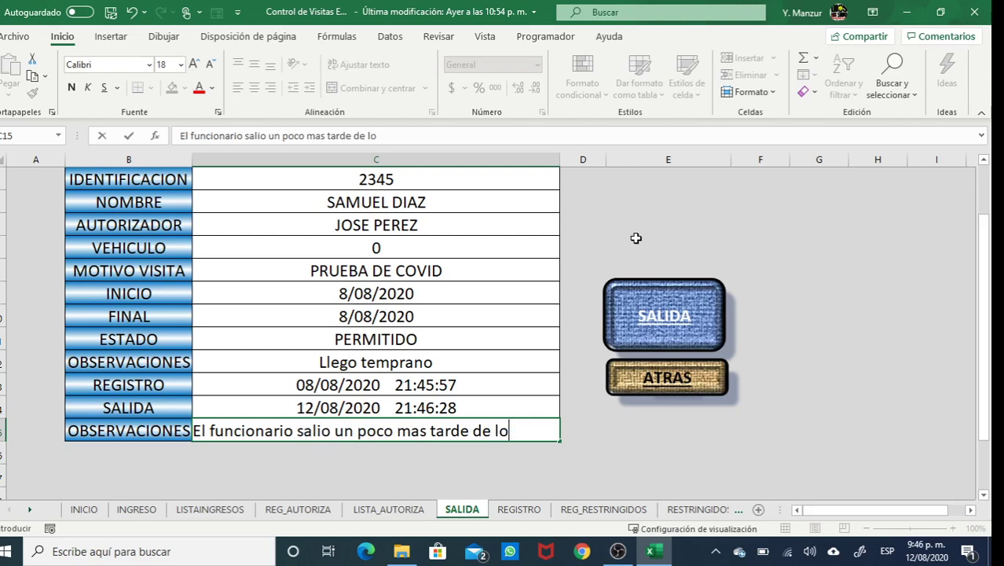
type(" previs")
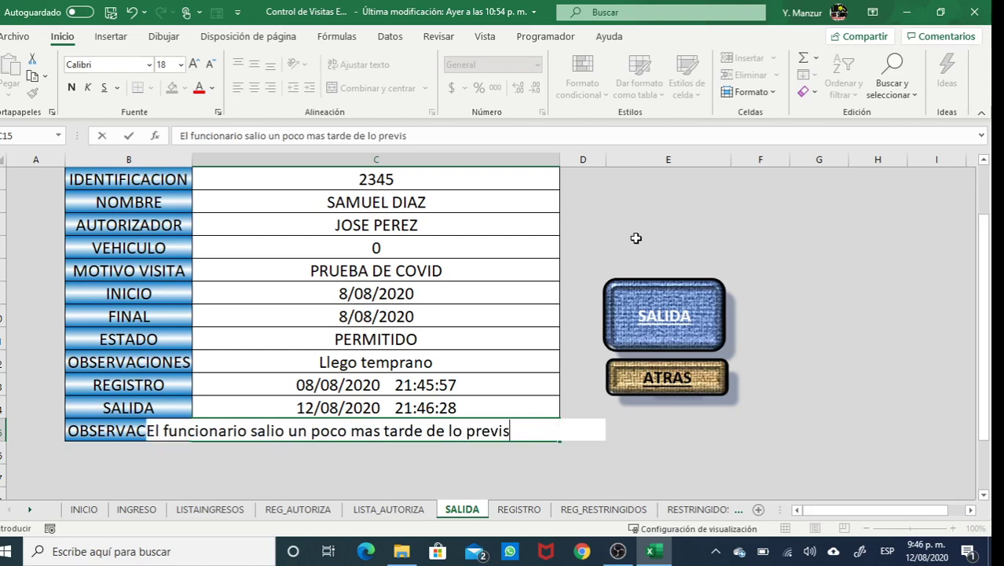
type("to de")
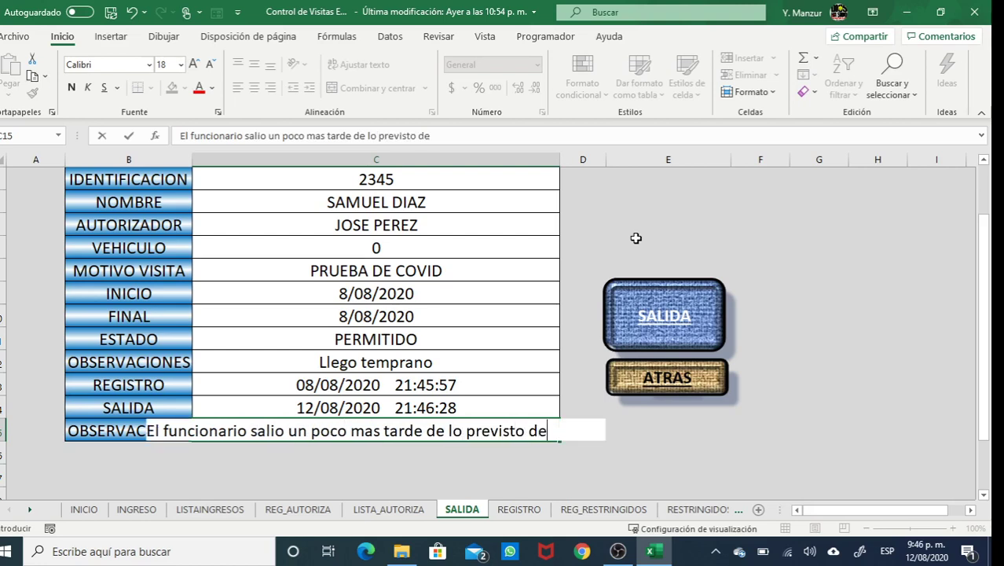
type("bido a")
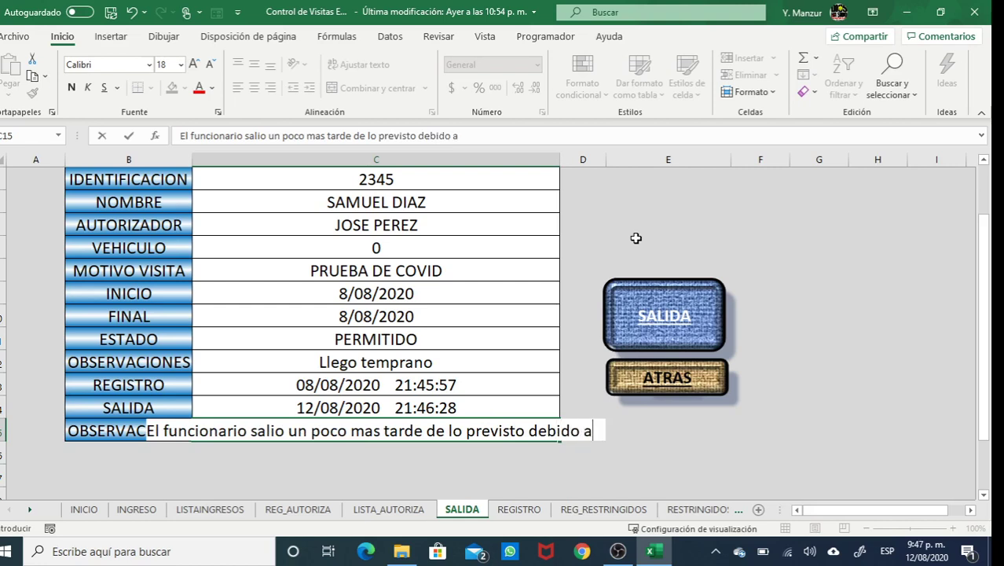
key("Return")
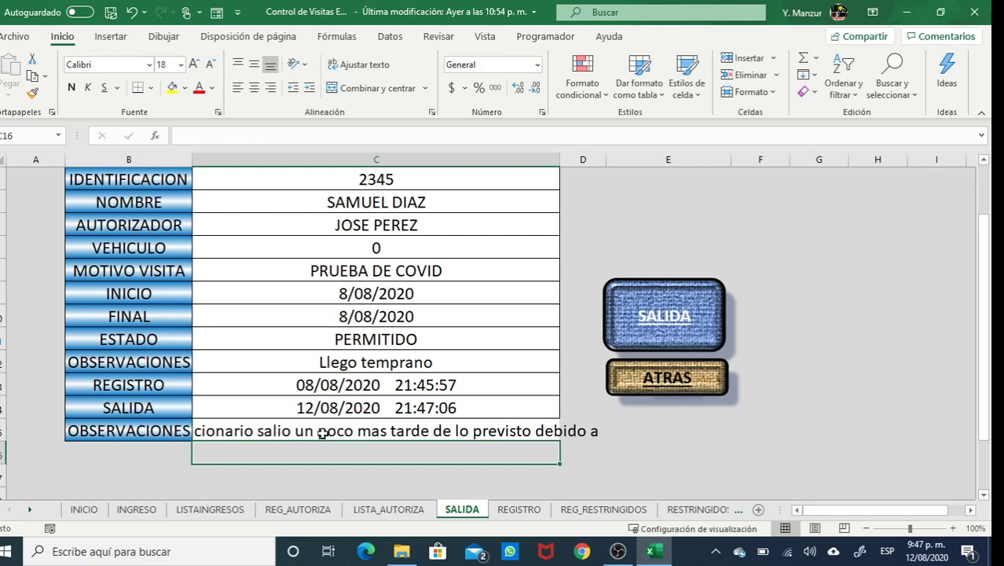
- Wrap the text in the observation cell C15 and vertically centre the OBSERVACIONES label in B15
left_click(350, 431)
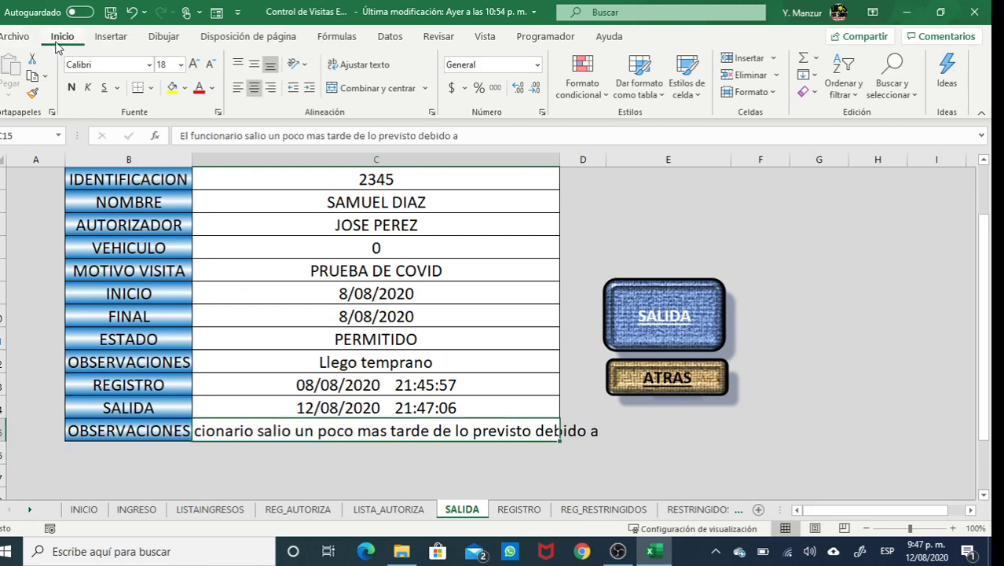
left_click(374, 72)
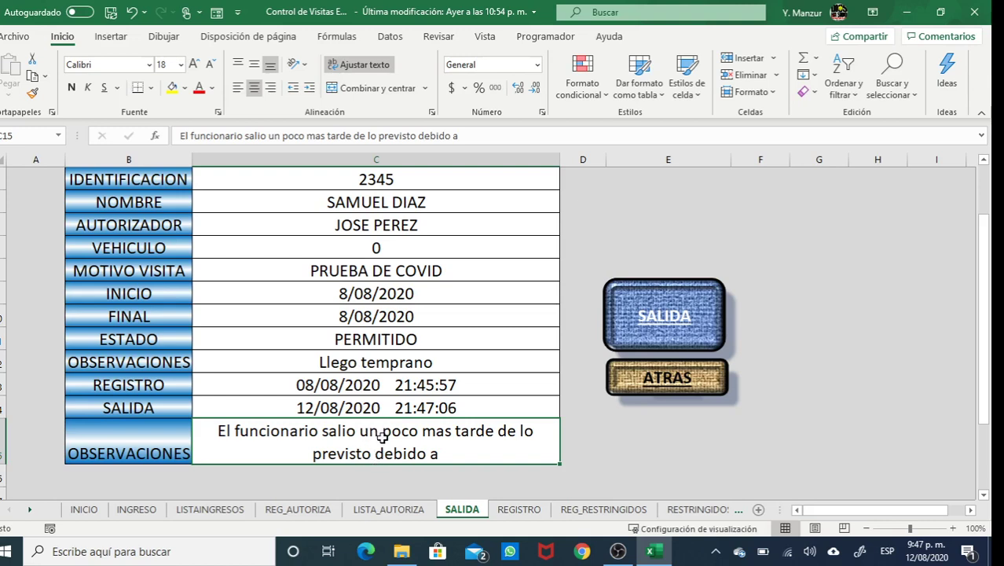
left_click(151, 448)
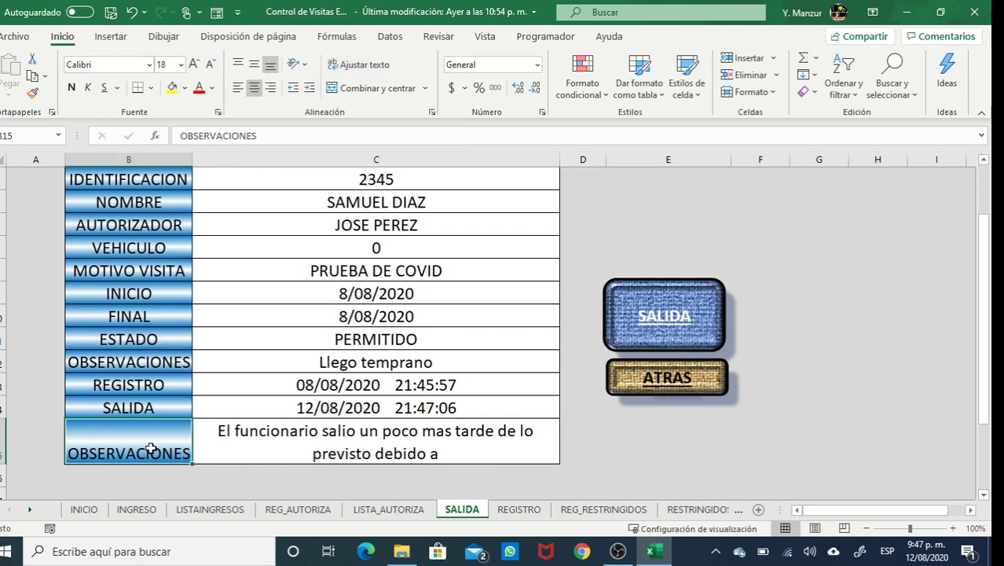
left_click(254, 64)
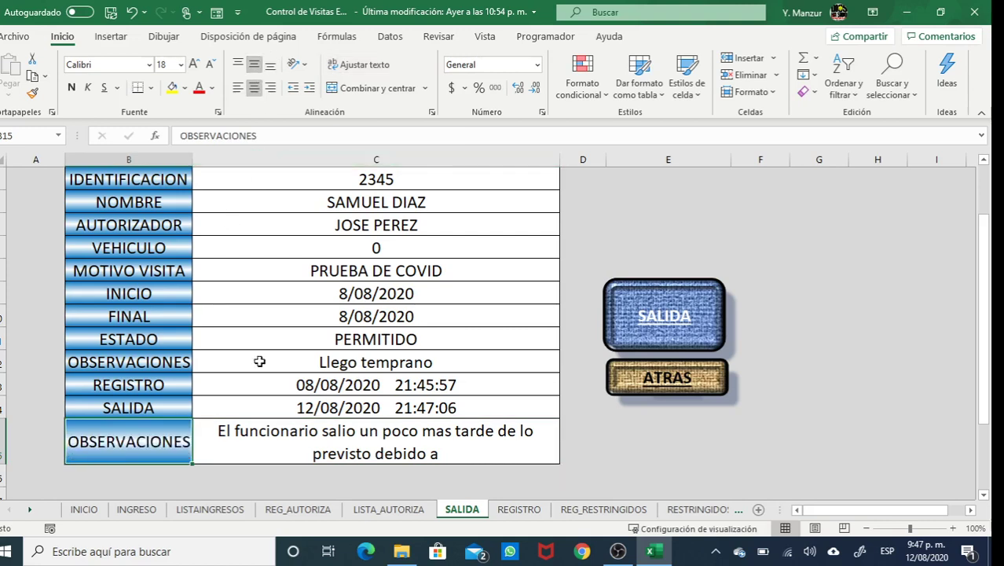
left_click(409, 441)
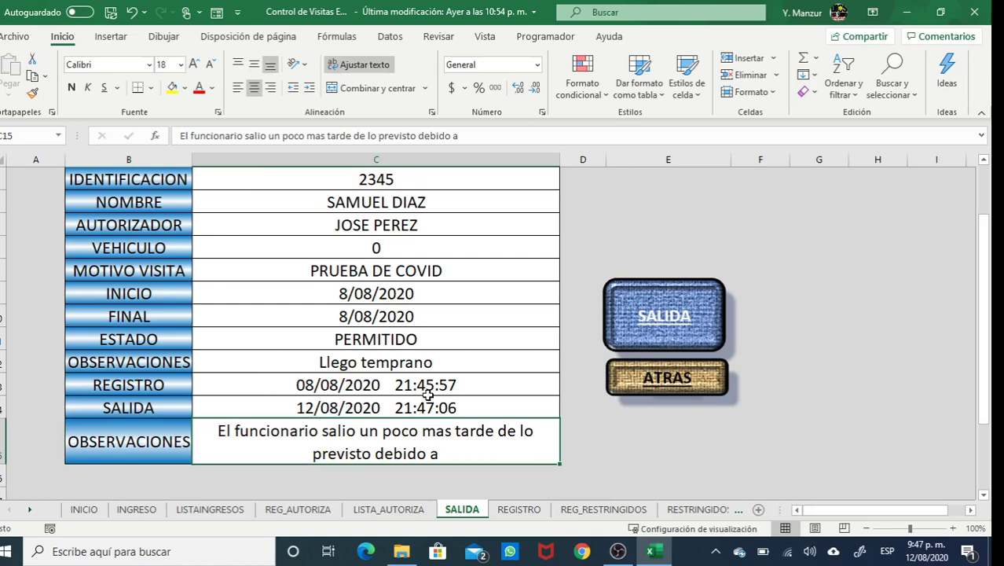
- Review the SALIDA form fields against the REGISTRO table columns, the LISTAINGRESOS entries and the visitor counter on INICIO
scroll(393, 320, "up", 1)
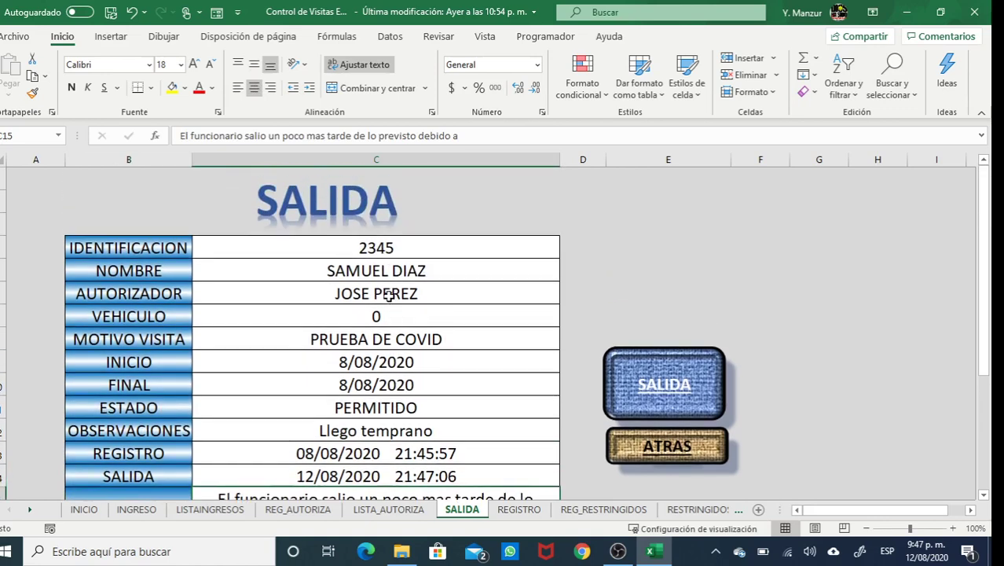
scroll(388, 296, "down", 2)
scroll(388, 295, "up", 2)
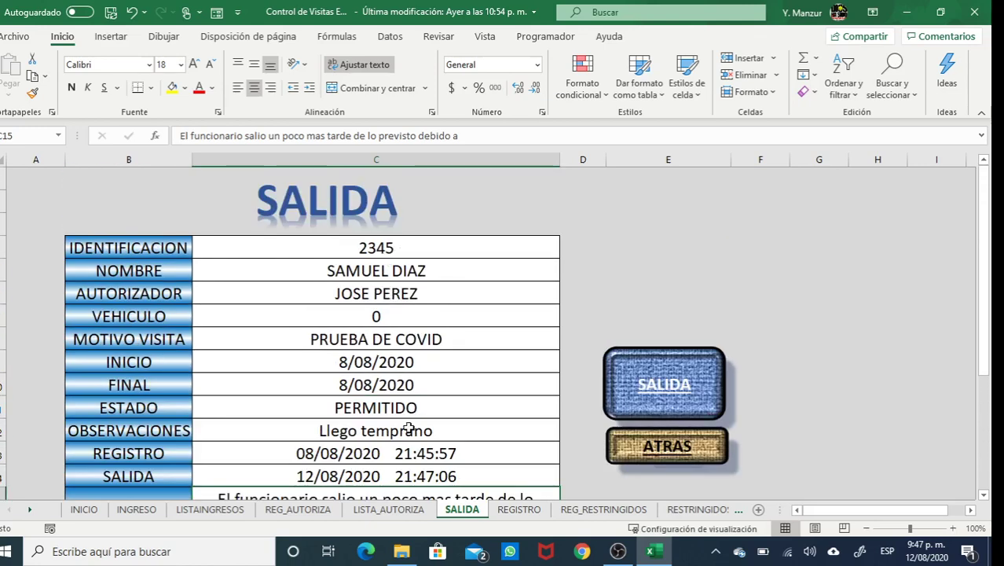
left_click(522, 512)
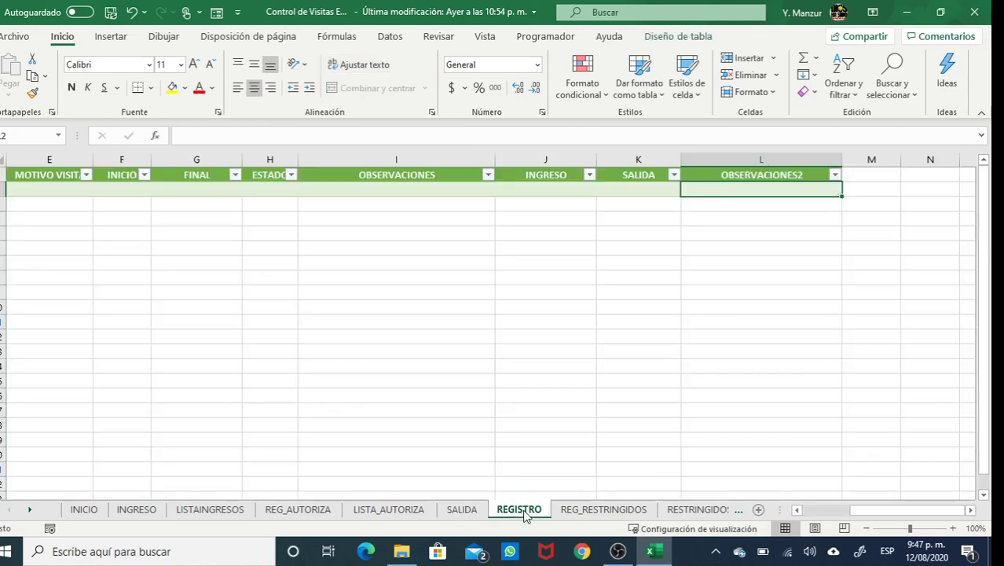
left_click(465, 511)
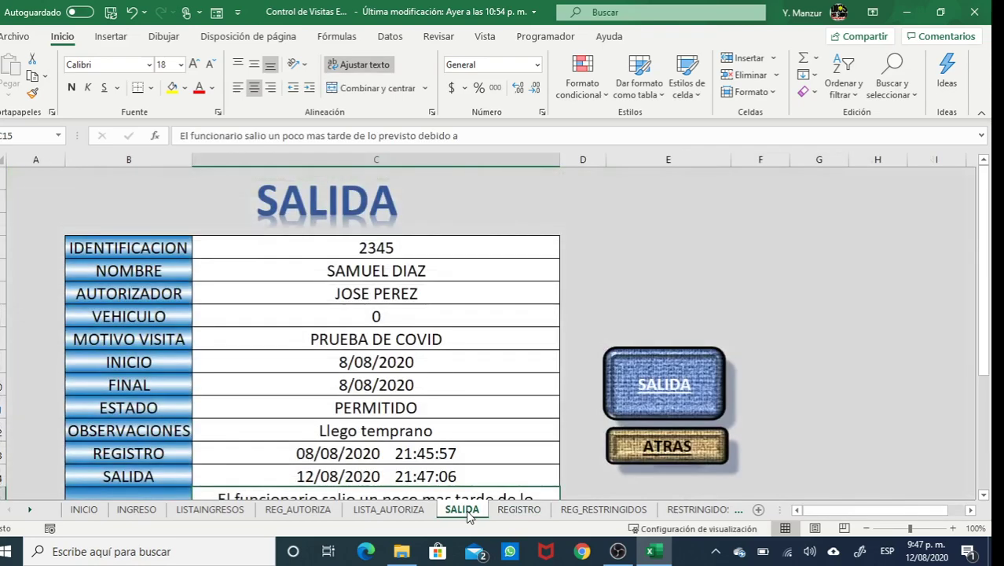
scroll(615, 269, "down", 1)
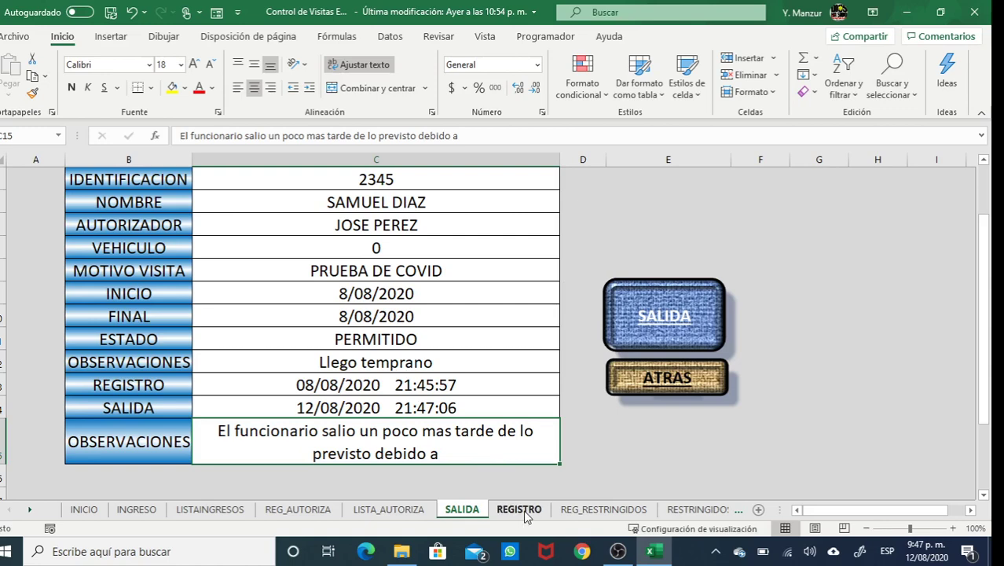
scroll(421, 431, "up", 1)
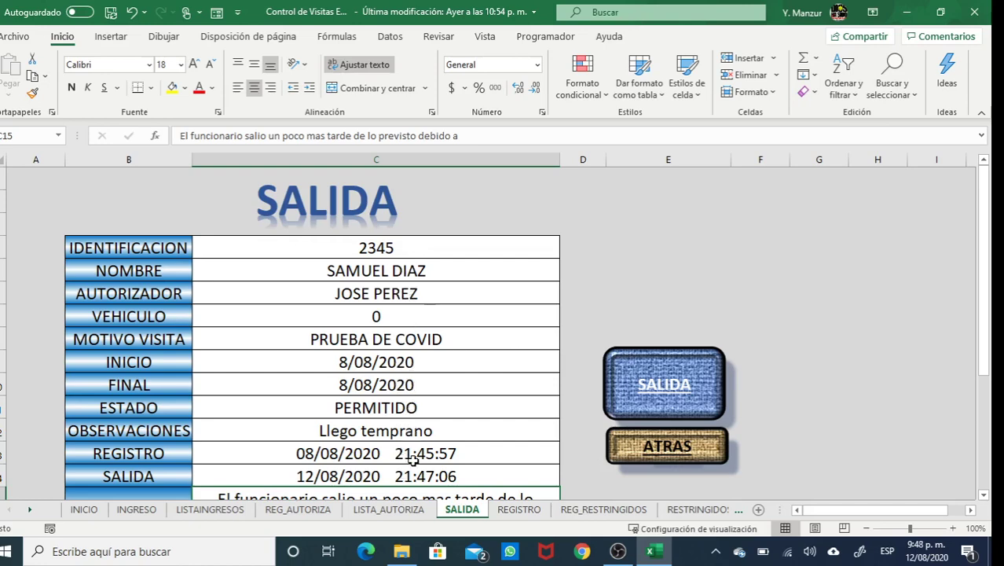
left_click(519, 509)
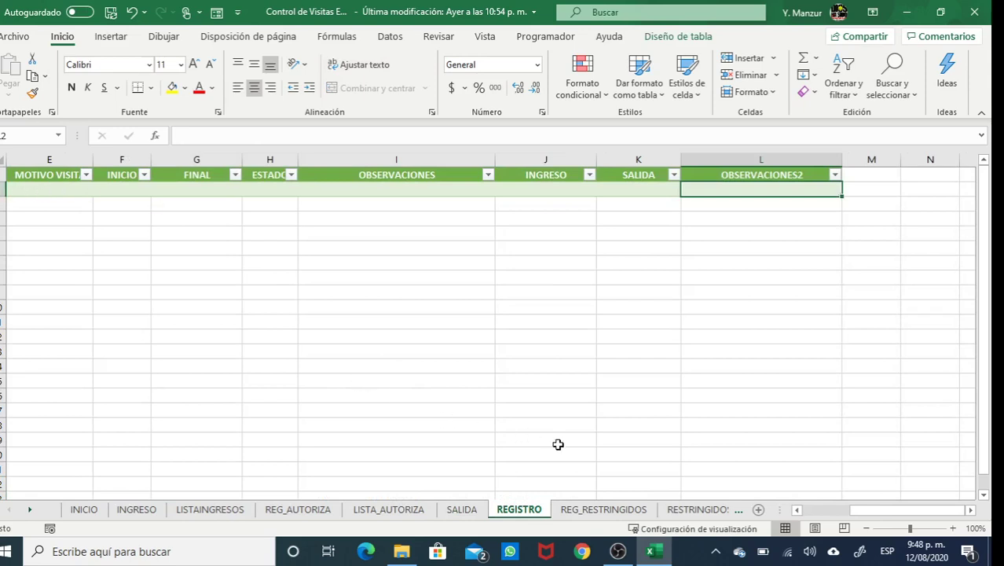
left_click_drag(870, 515, 802, 512)
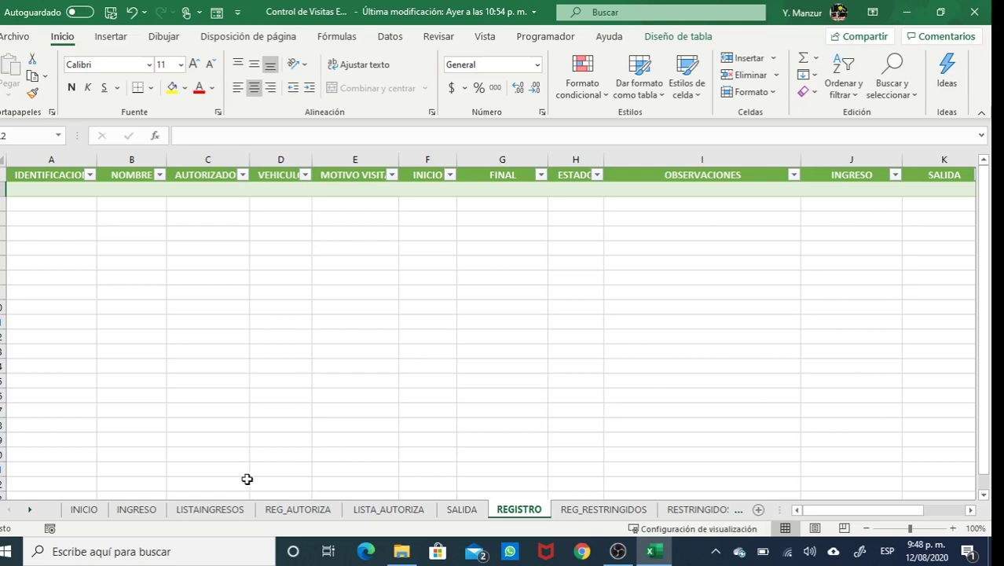
left_click(220, 512)
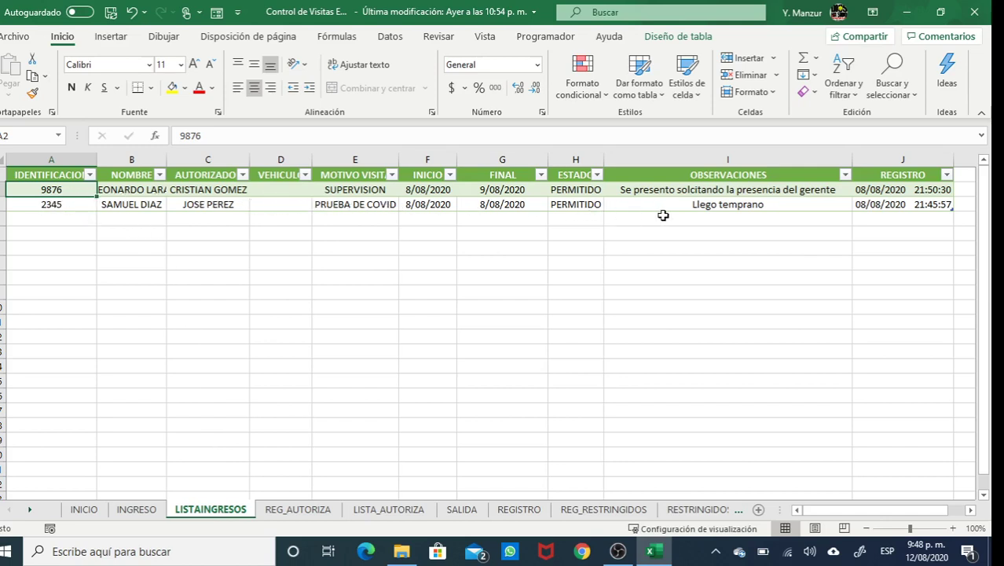
left_click(85, 510)
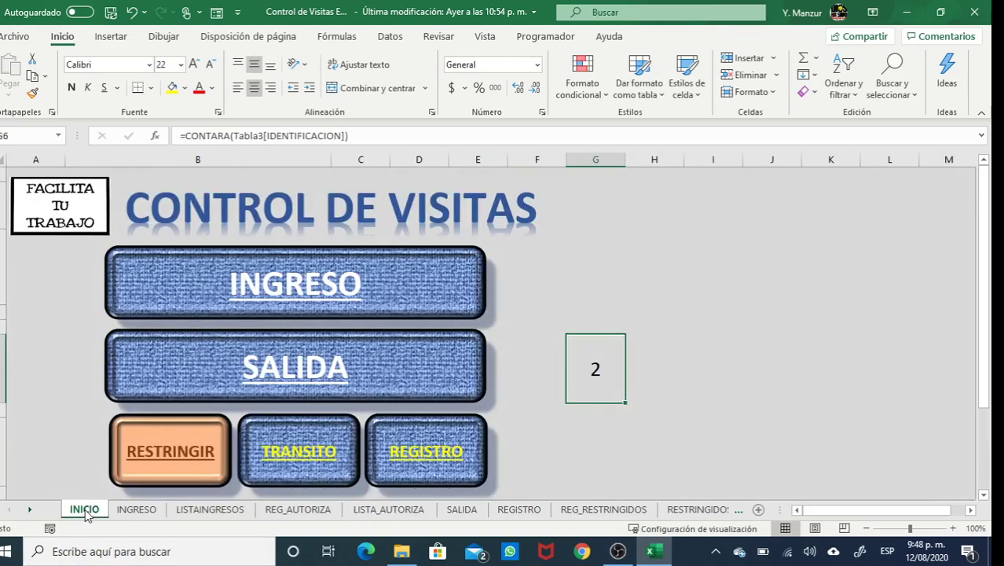
left_click(464, 510)
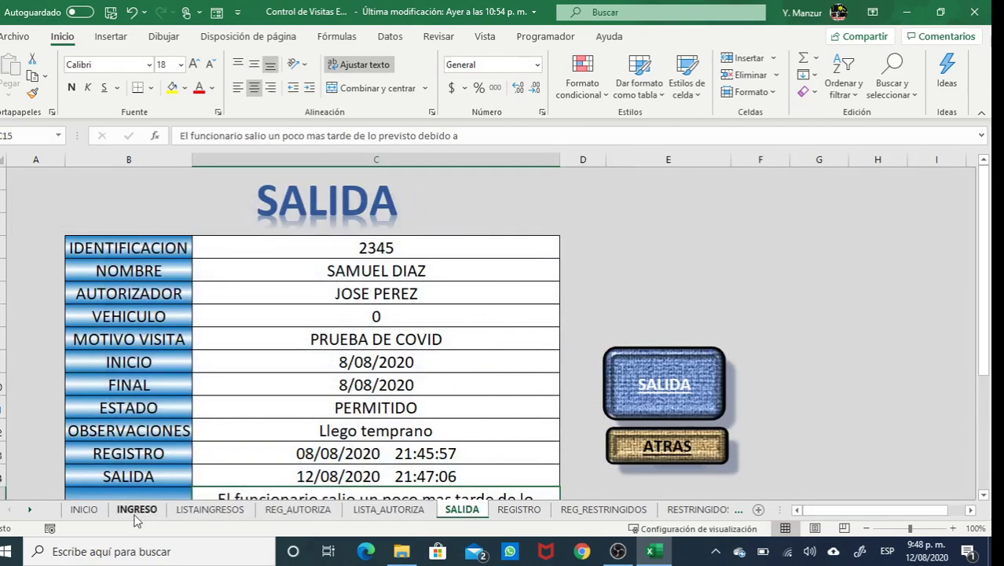
left_click(84, 510)
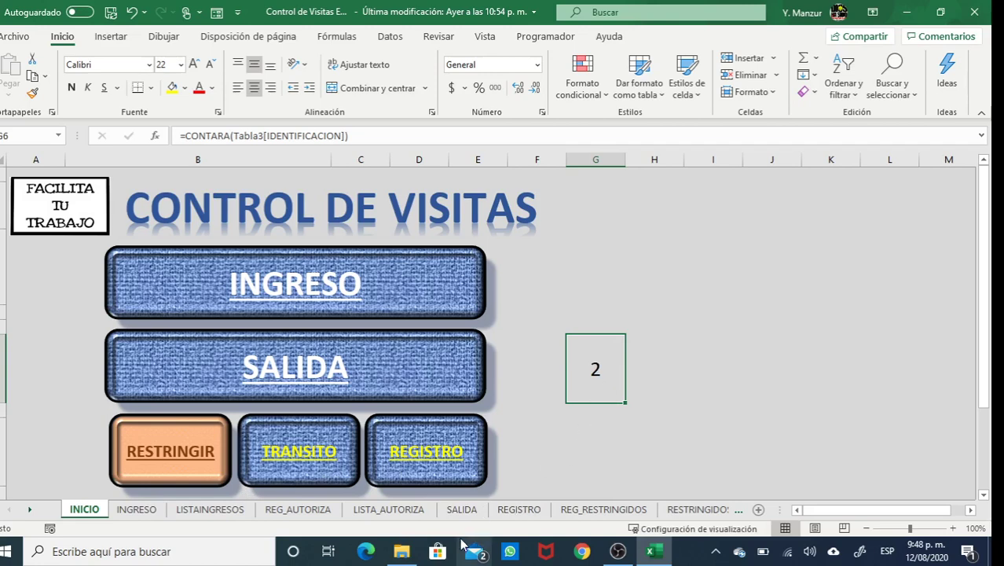
left_click(467, 511)
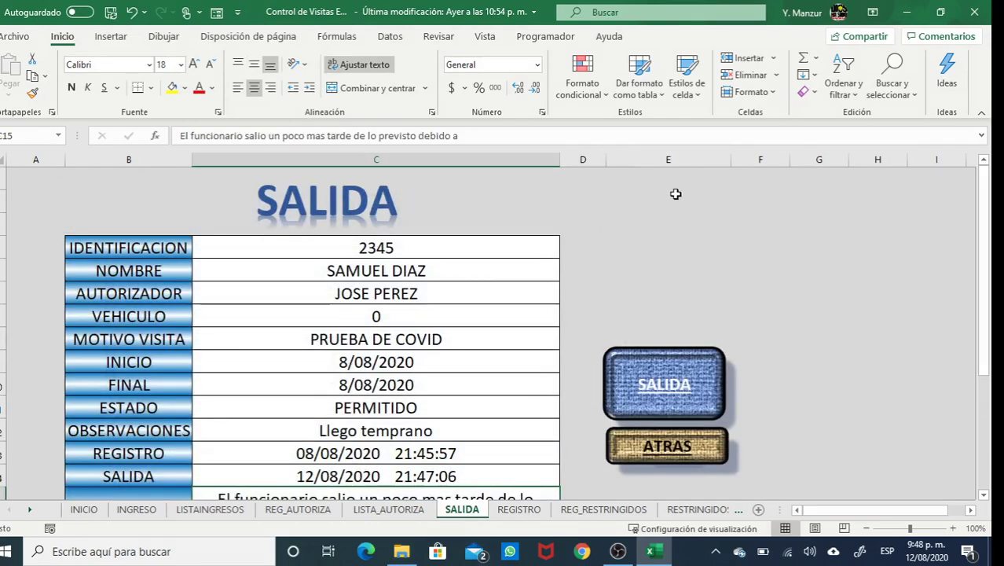
left_click(658, 250)
scroll(553, 381, "down", 2)
scroll(553, 381, "up", 2)
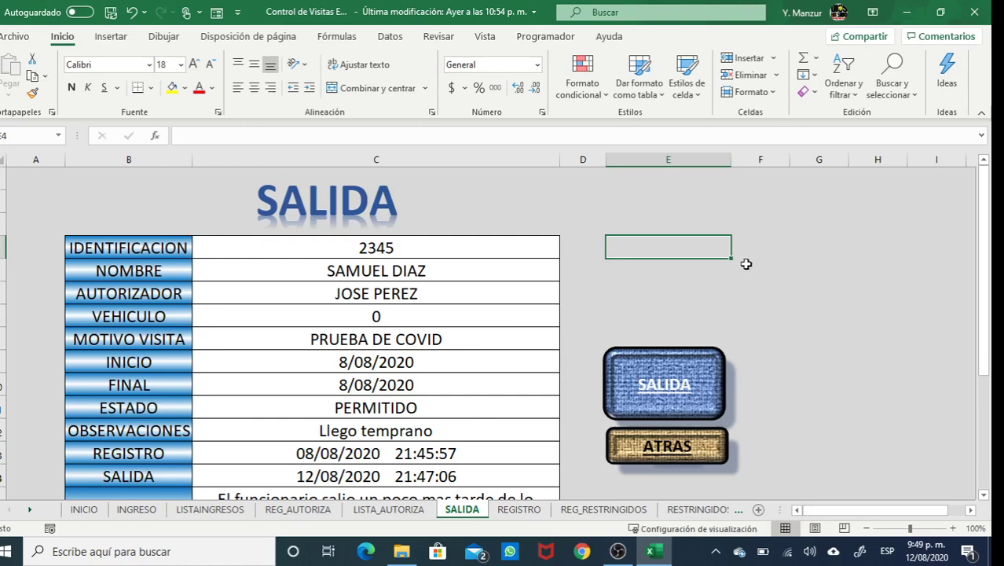
left_click(685, 271)
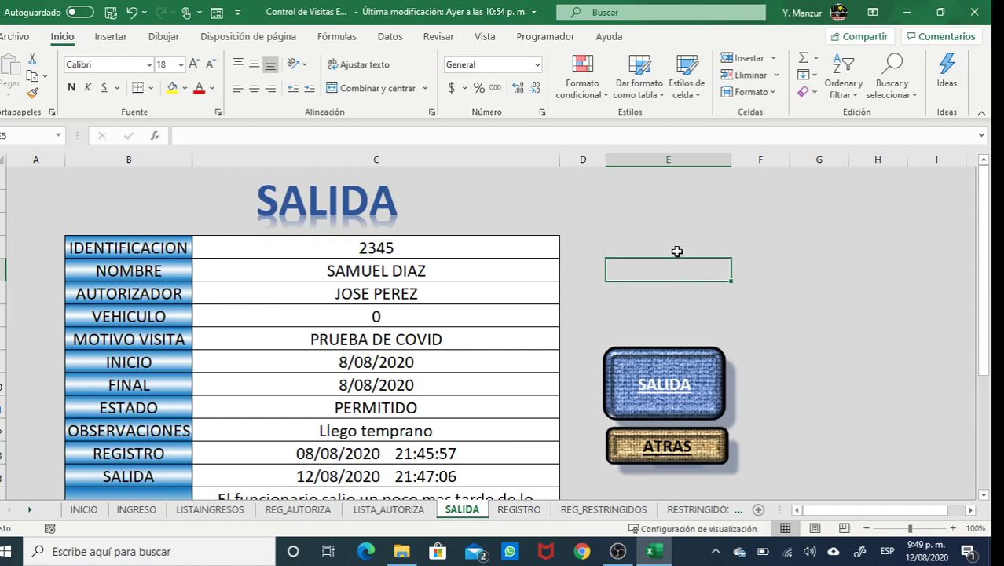
left_click(677, 252)
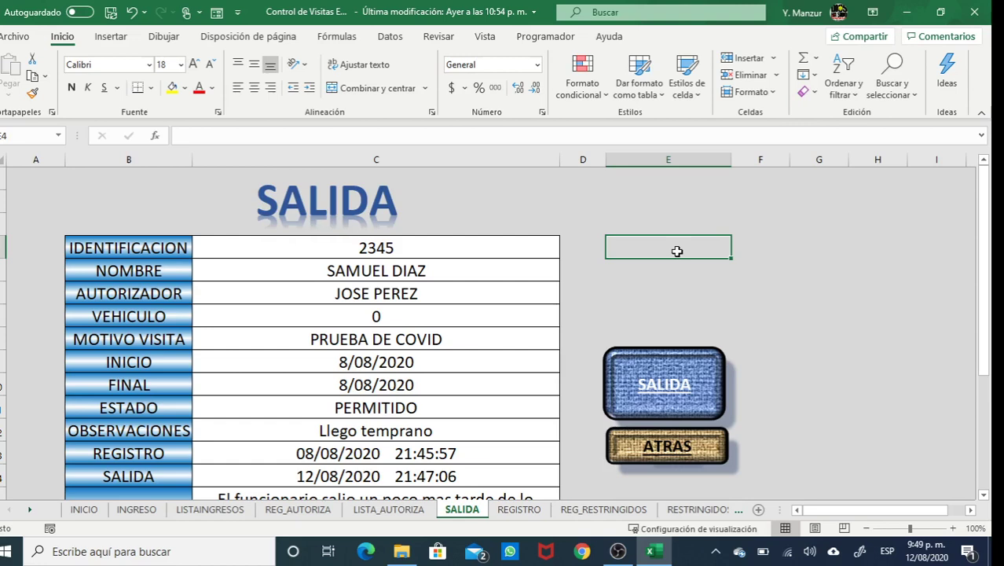